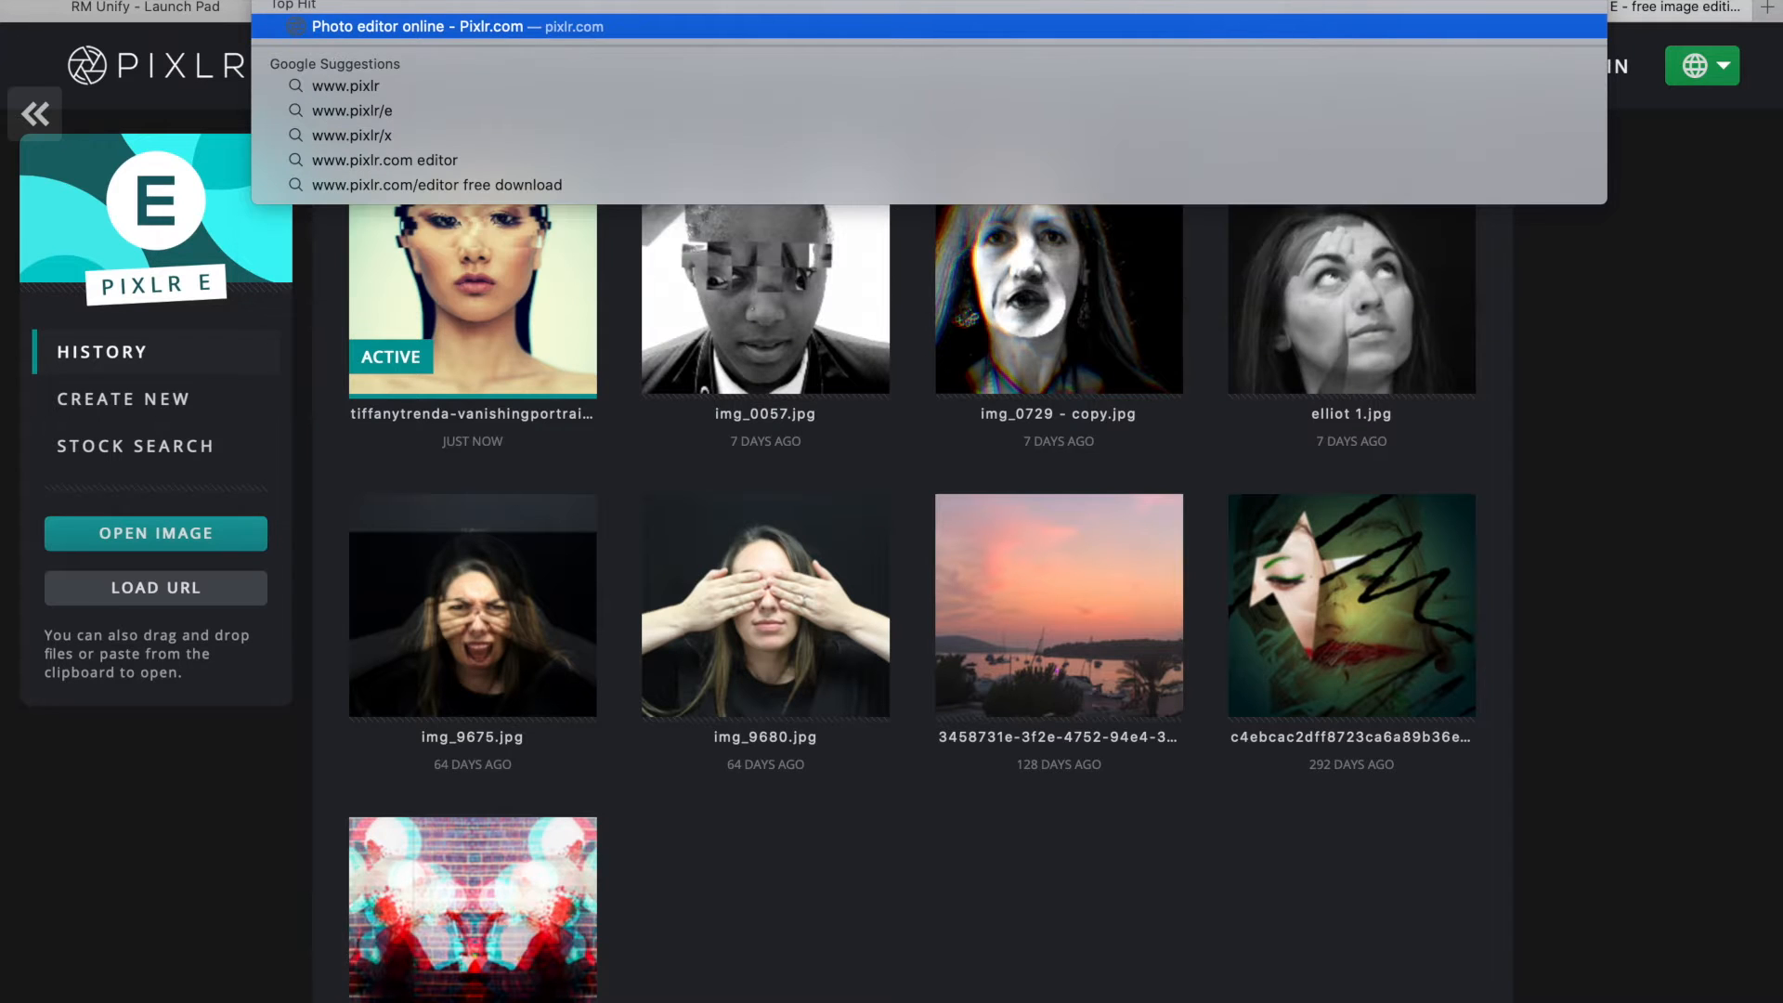
- Go to pixlr.com and launch the Advanced Pixlr E editor's start page
{"action": "type", "text": ".com"}
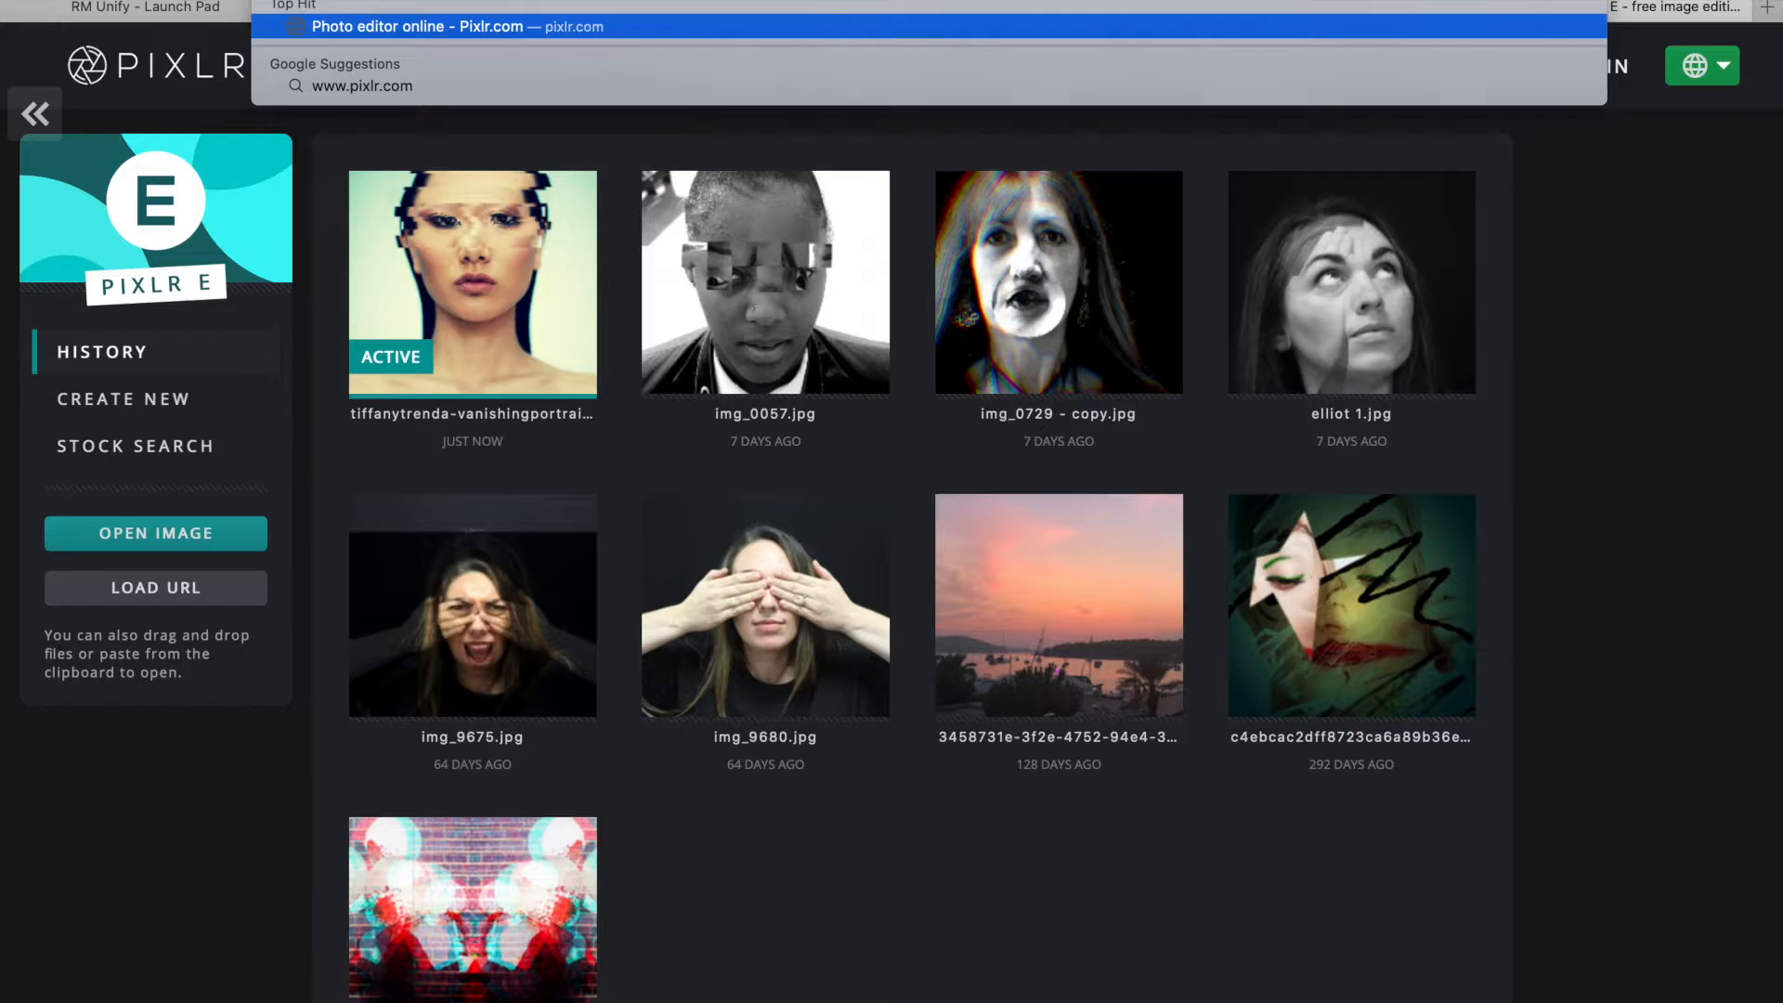
{"action": "key", "text": "Return"}
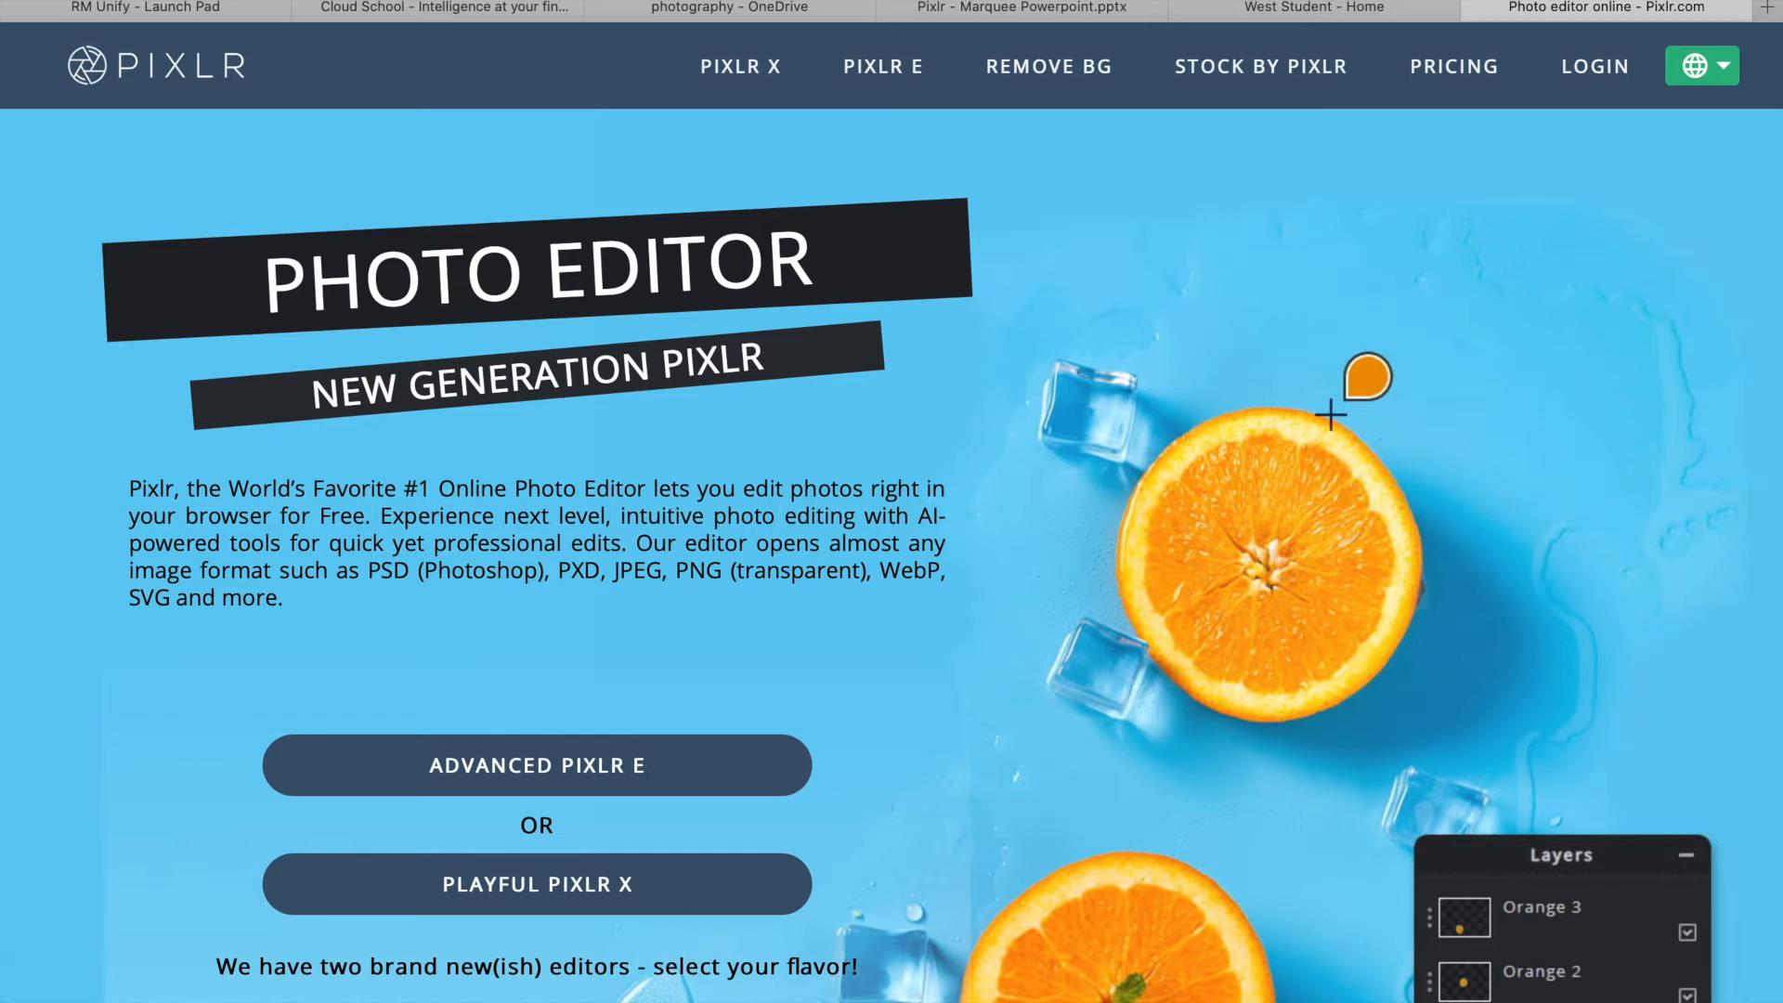
{"action": "left_click", "coordinate": [530, 778]}
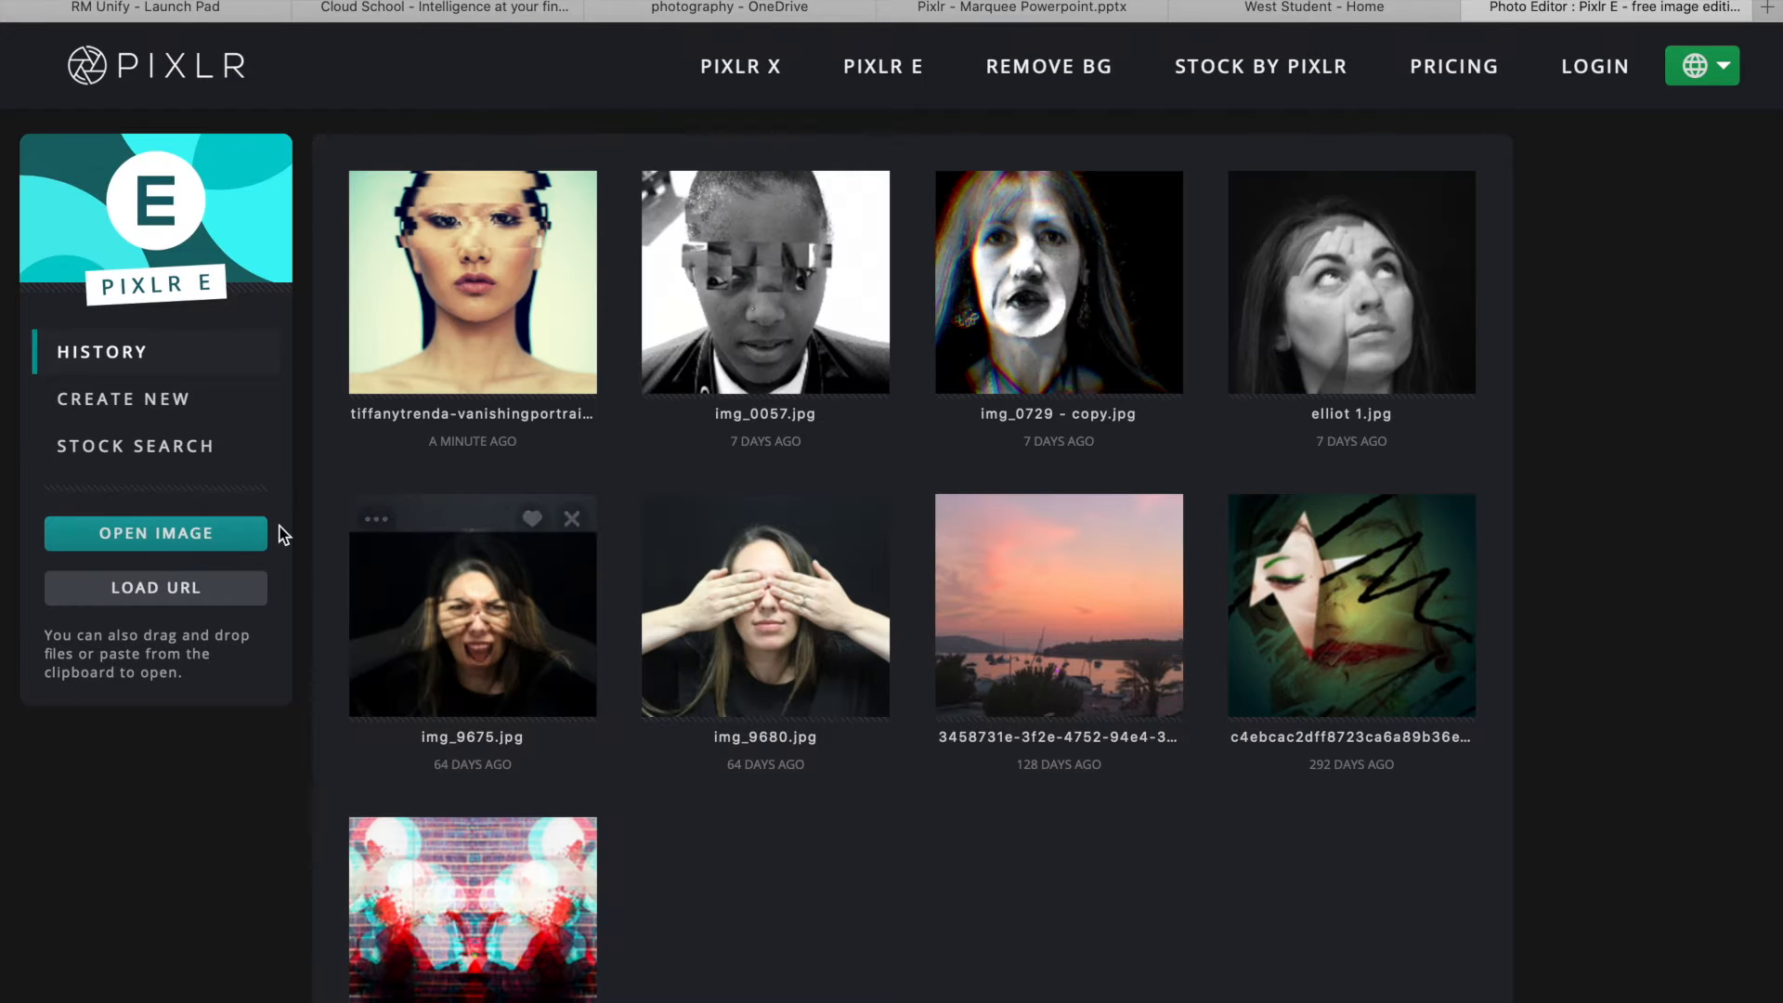
- Open tiffanytrenda-vanishingportrait-identity.jpg from Downloads, pre-resized to Full HD 1280 × 1920
{"action": "left_click", "coordinate": [148, 542]}
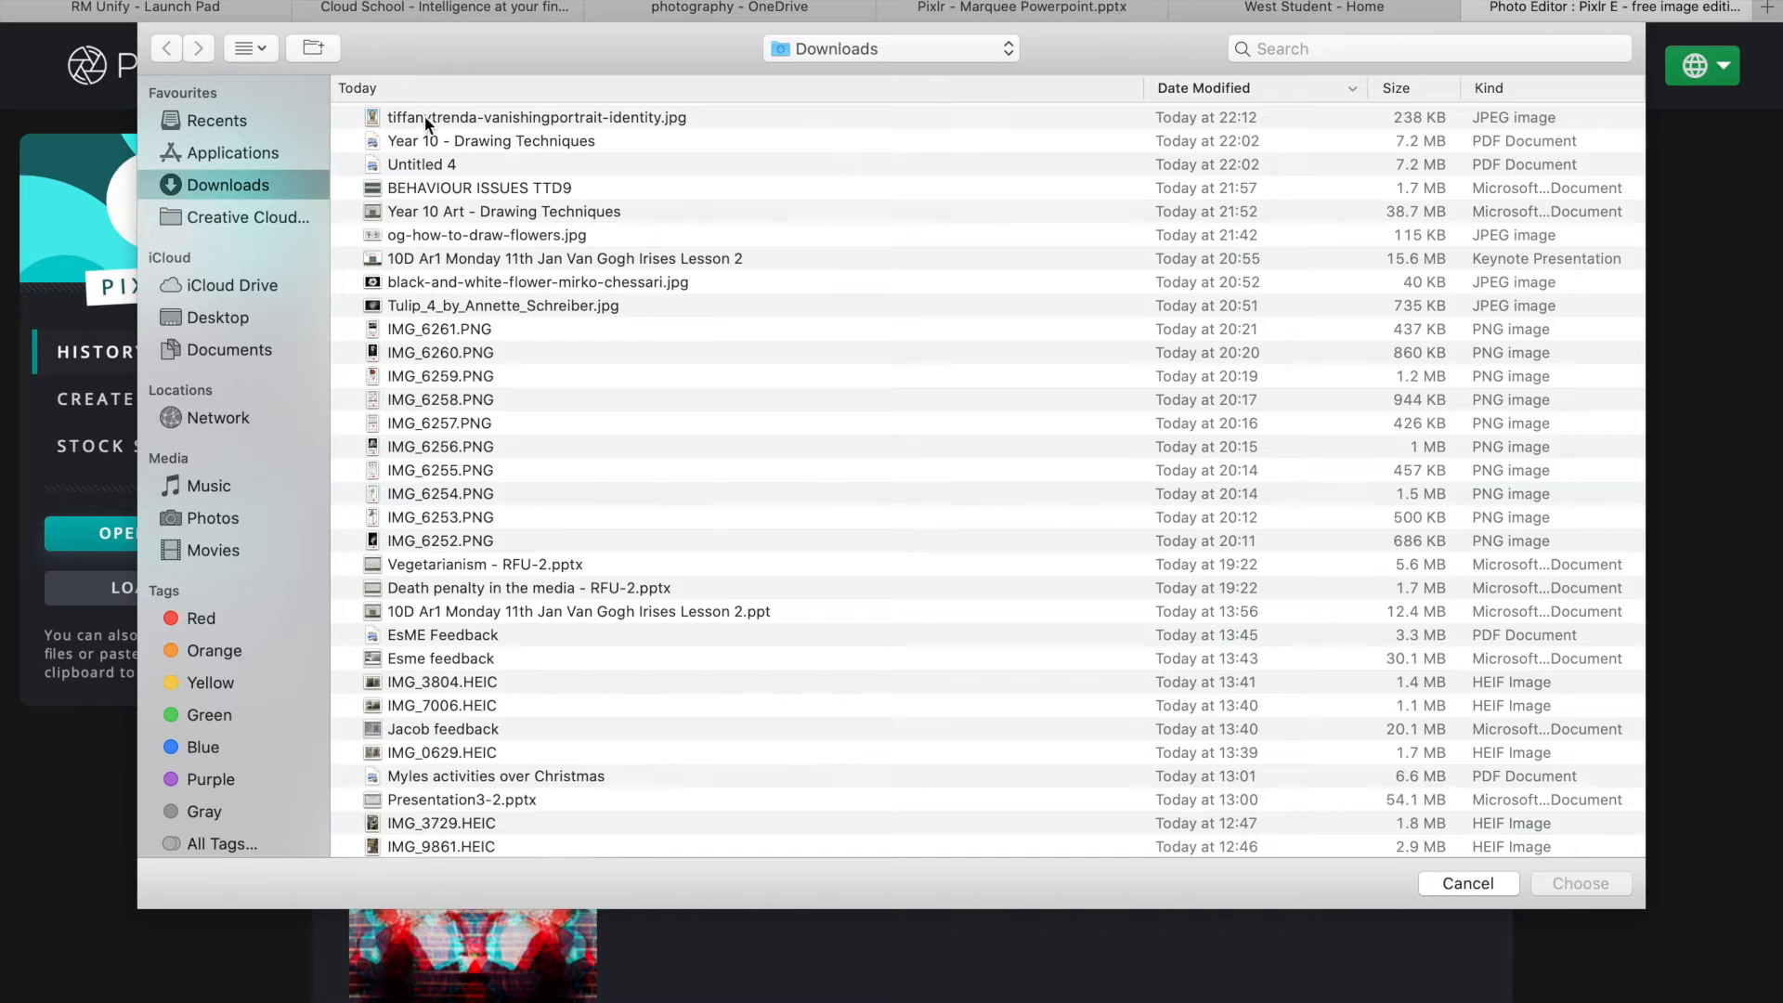
{"action": "left_click", "coordinate": [429, 114]}
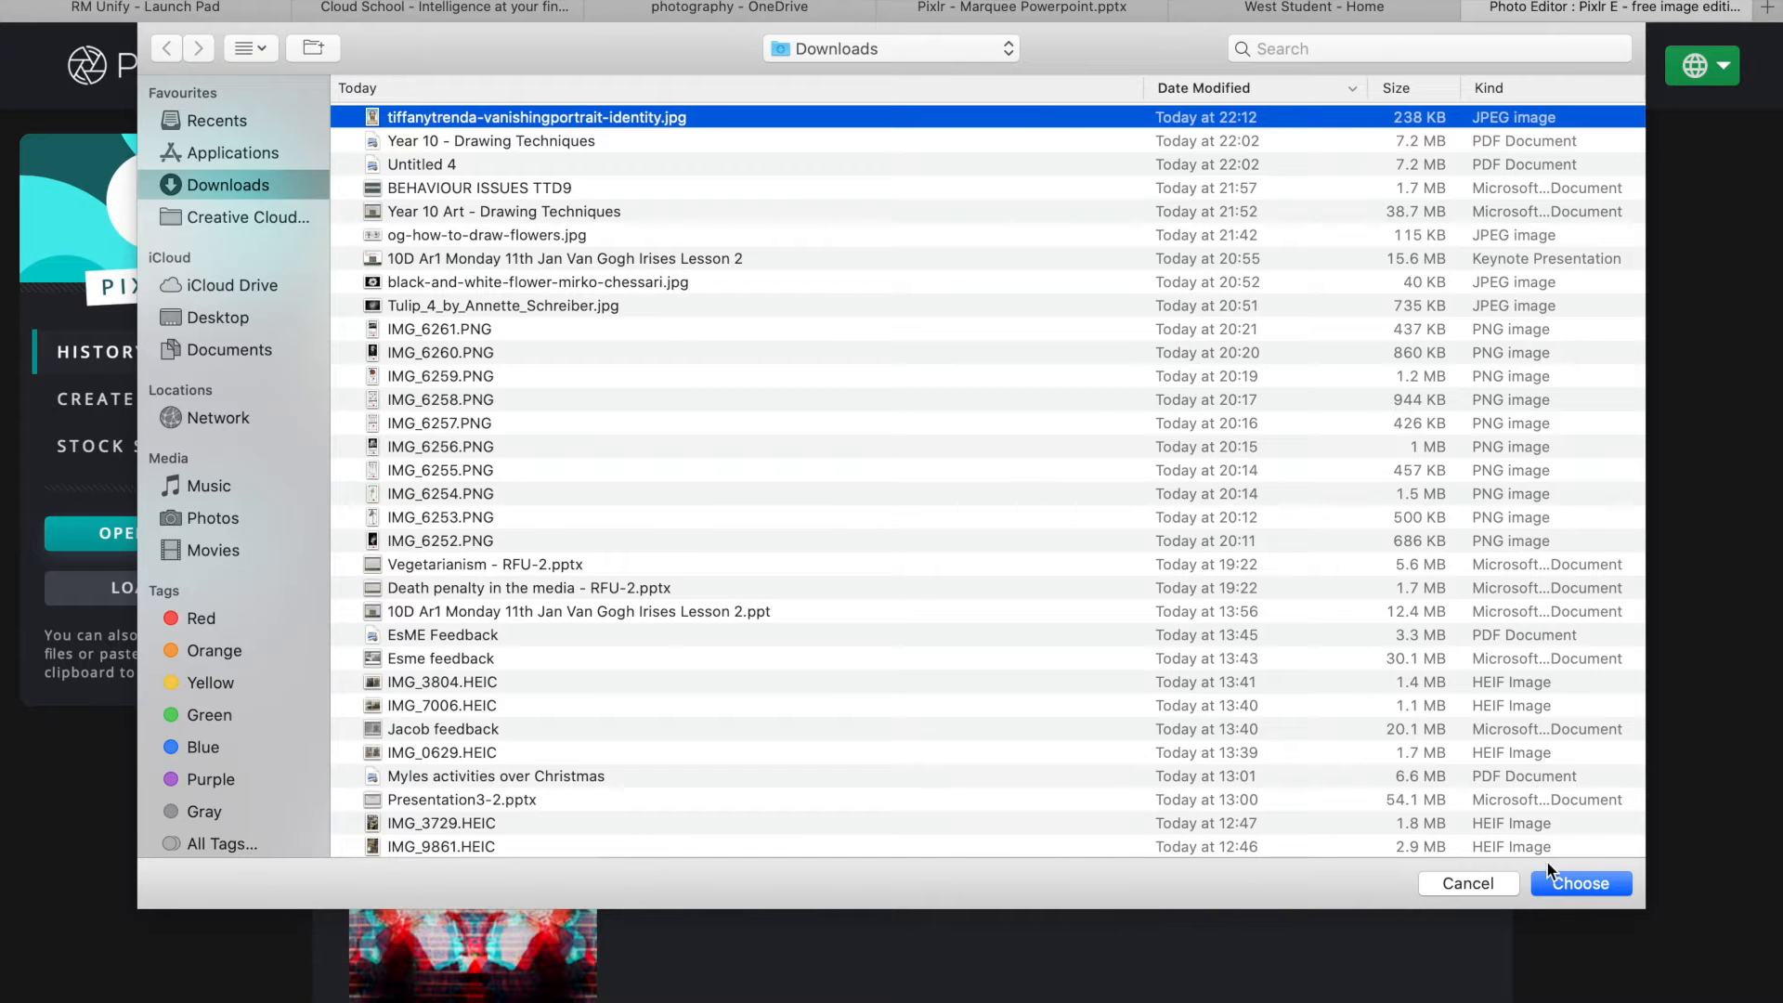
{"action": "left_click", "coordinate": [1580, 883]}
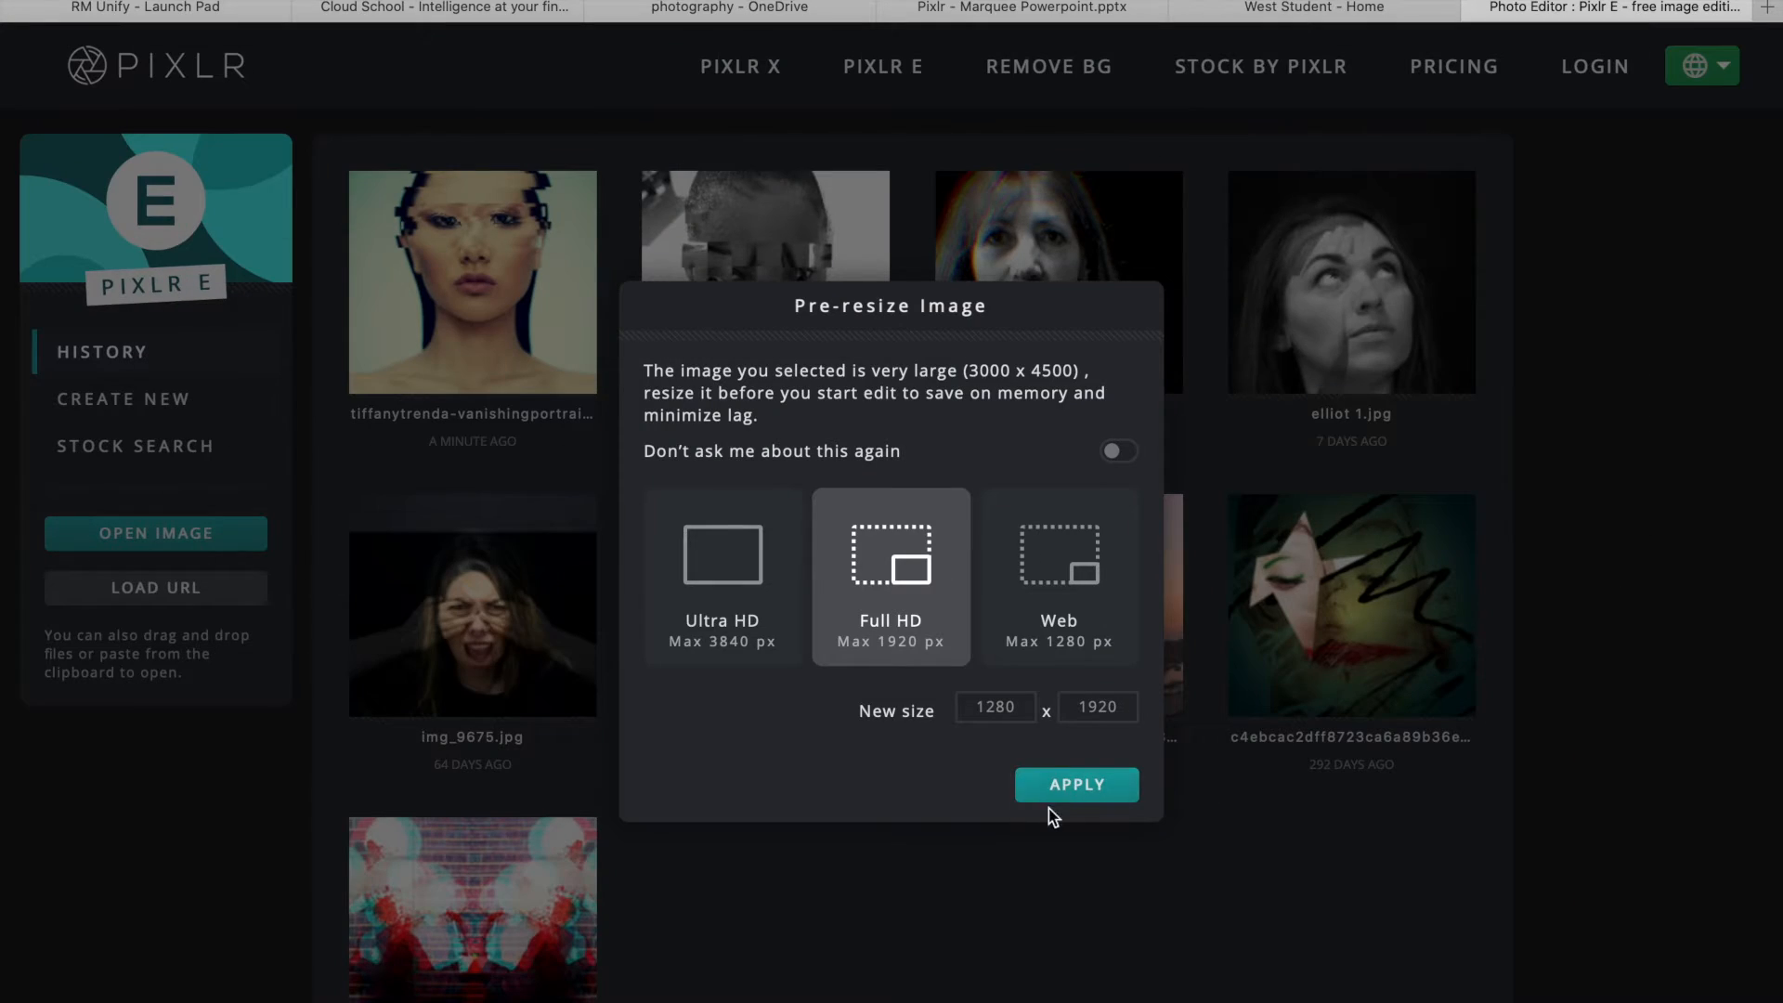
{"action": "left_click", "coordinate": [1097, 785]}
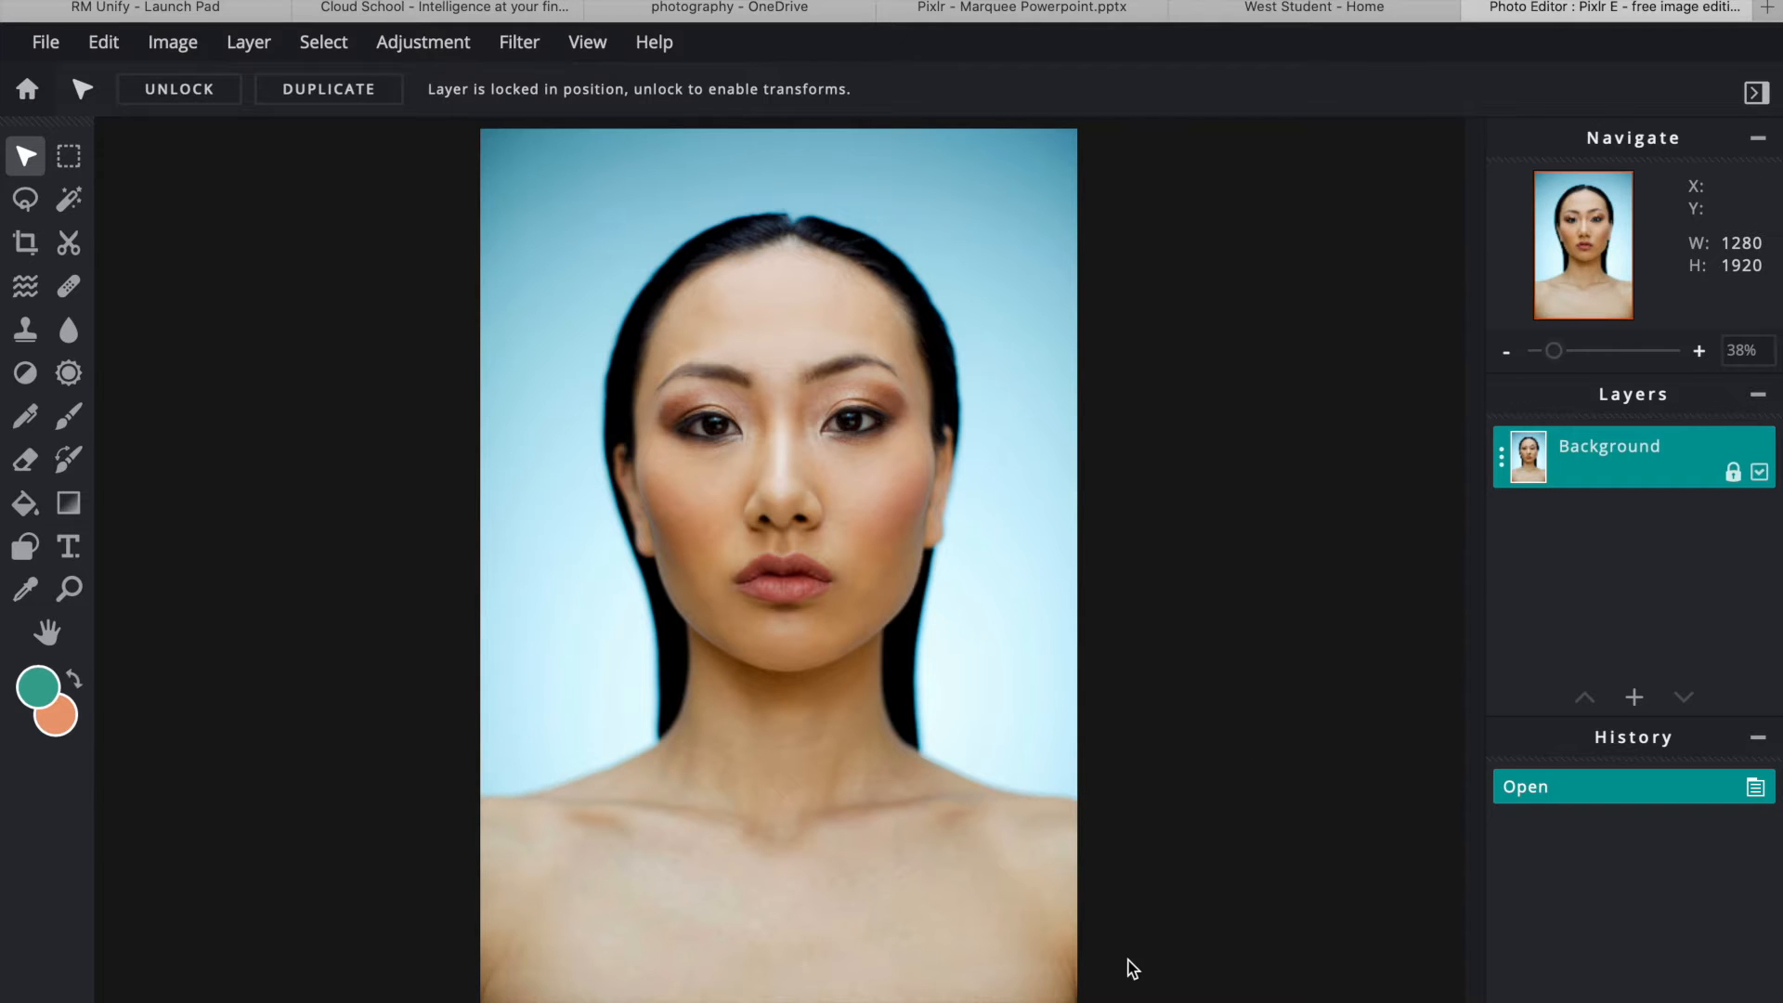
- Apply the Tuning > Clairify effect from the Effect library to the portrait
{"action": "left_click", "coordinate": [521, 42]}
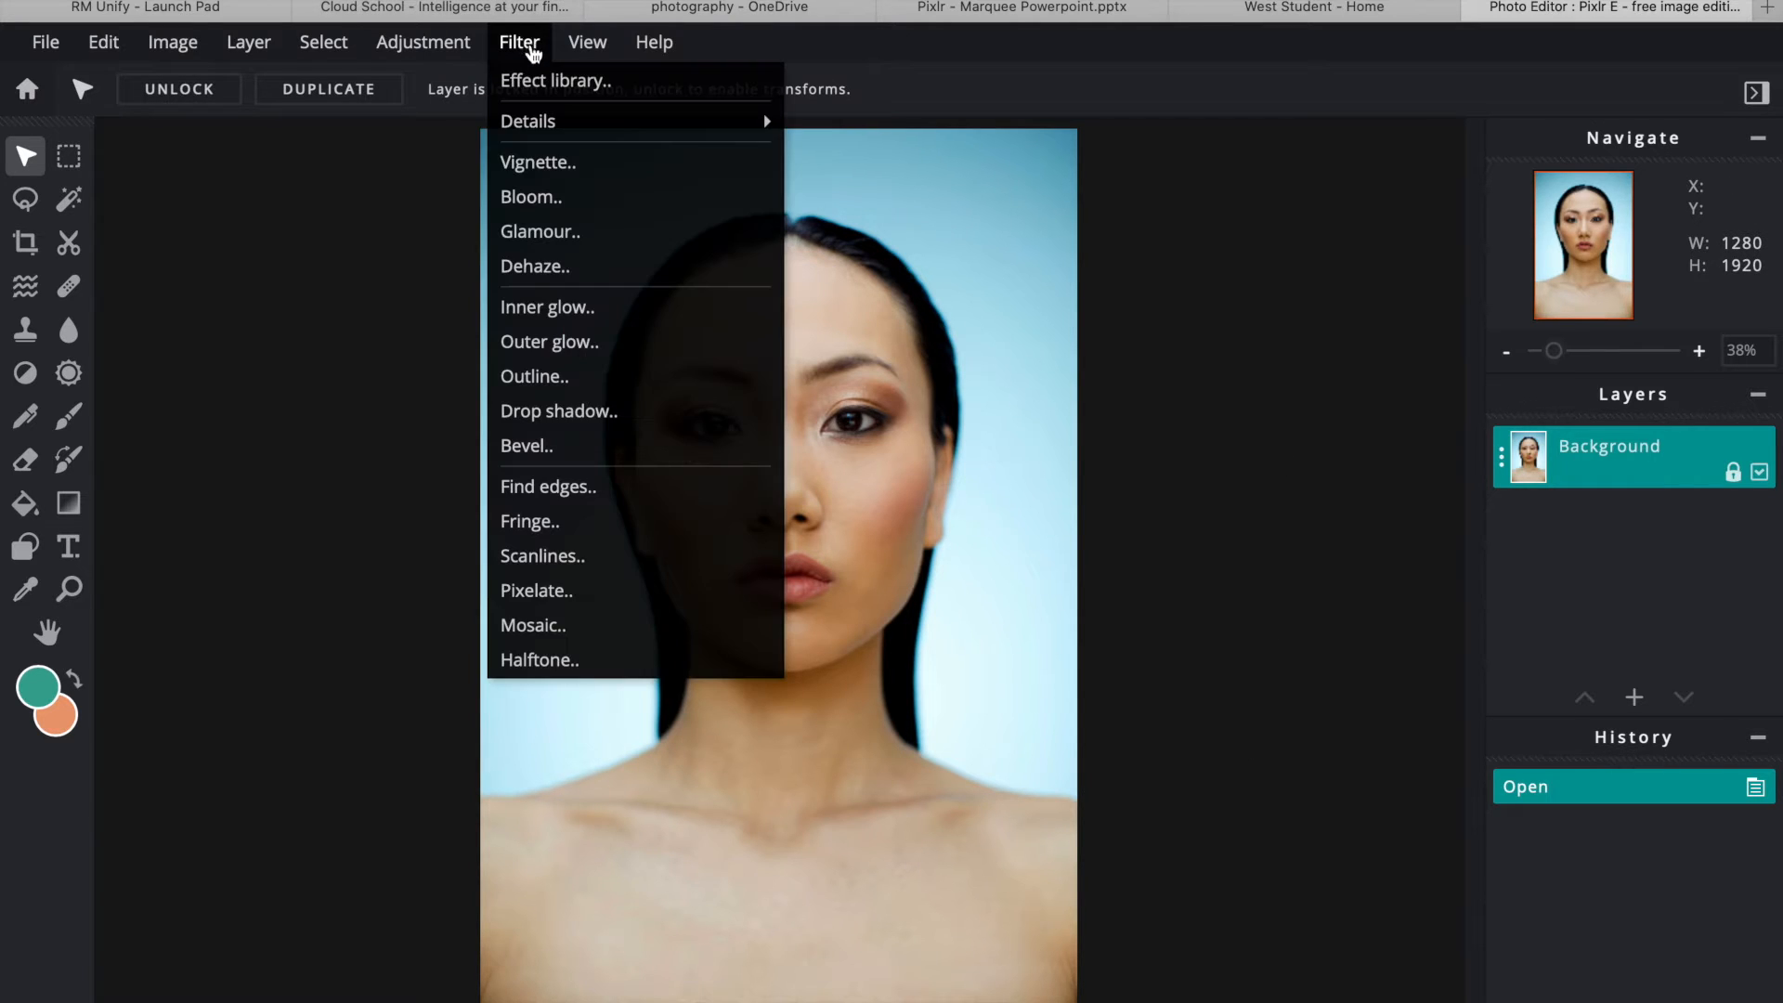
{"action": "left_click", "coordinate": [548, 77]}
{"action": "left_click_drag", "start_coordinate": [859, 245], "coordinate": [1181, 110]}
{"action": "left_click", "coordinate": [1286, 384]}
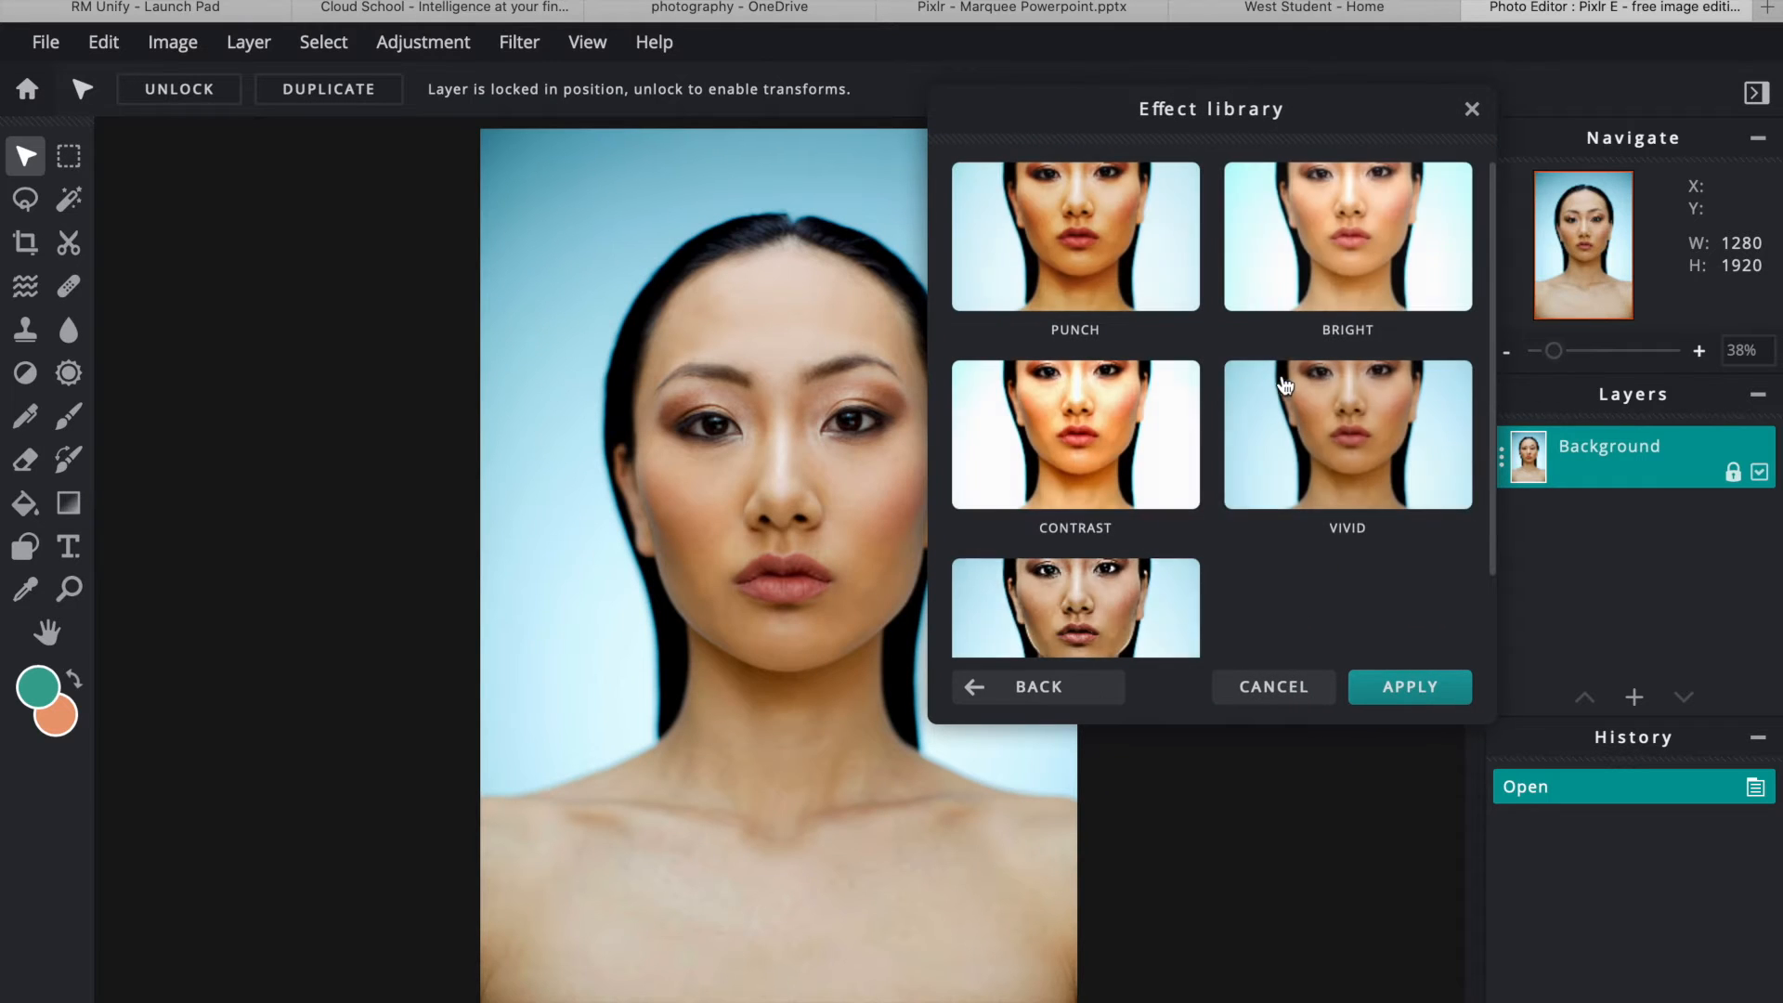
{"action": "scroll", "coordinate": [1180, 360], "scroll_direction": "down", "scroll_amount": 2}
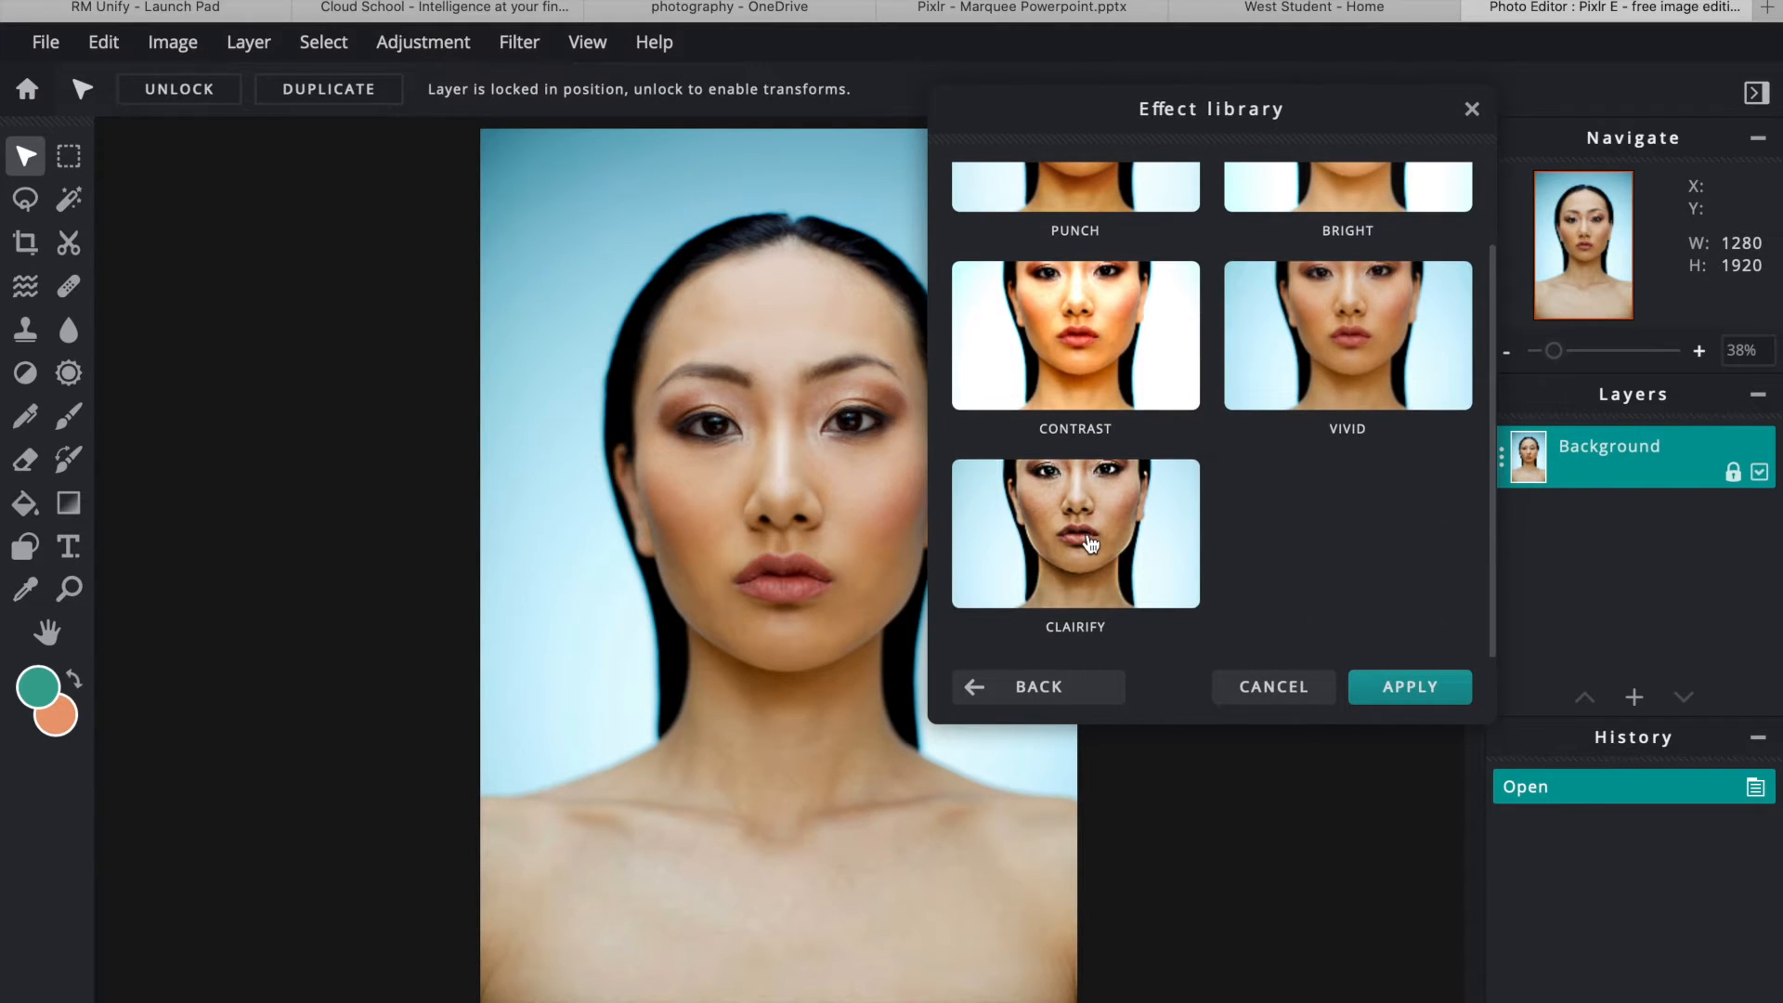
{"action": "left_click", "coordinate": [1091, 537]}
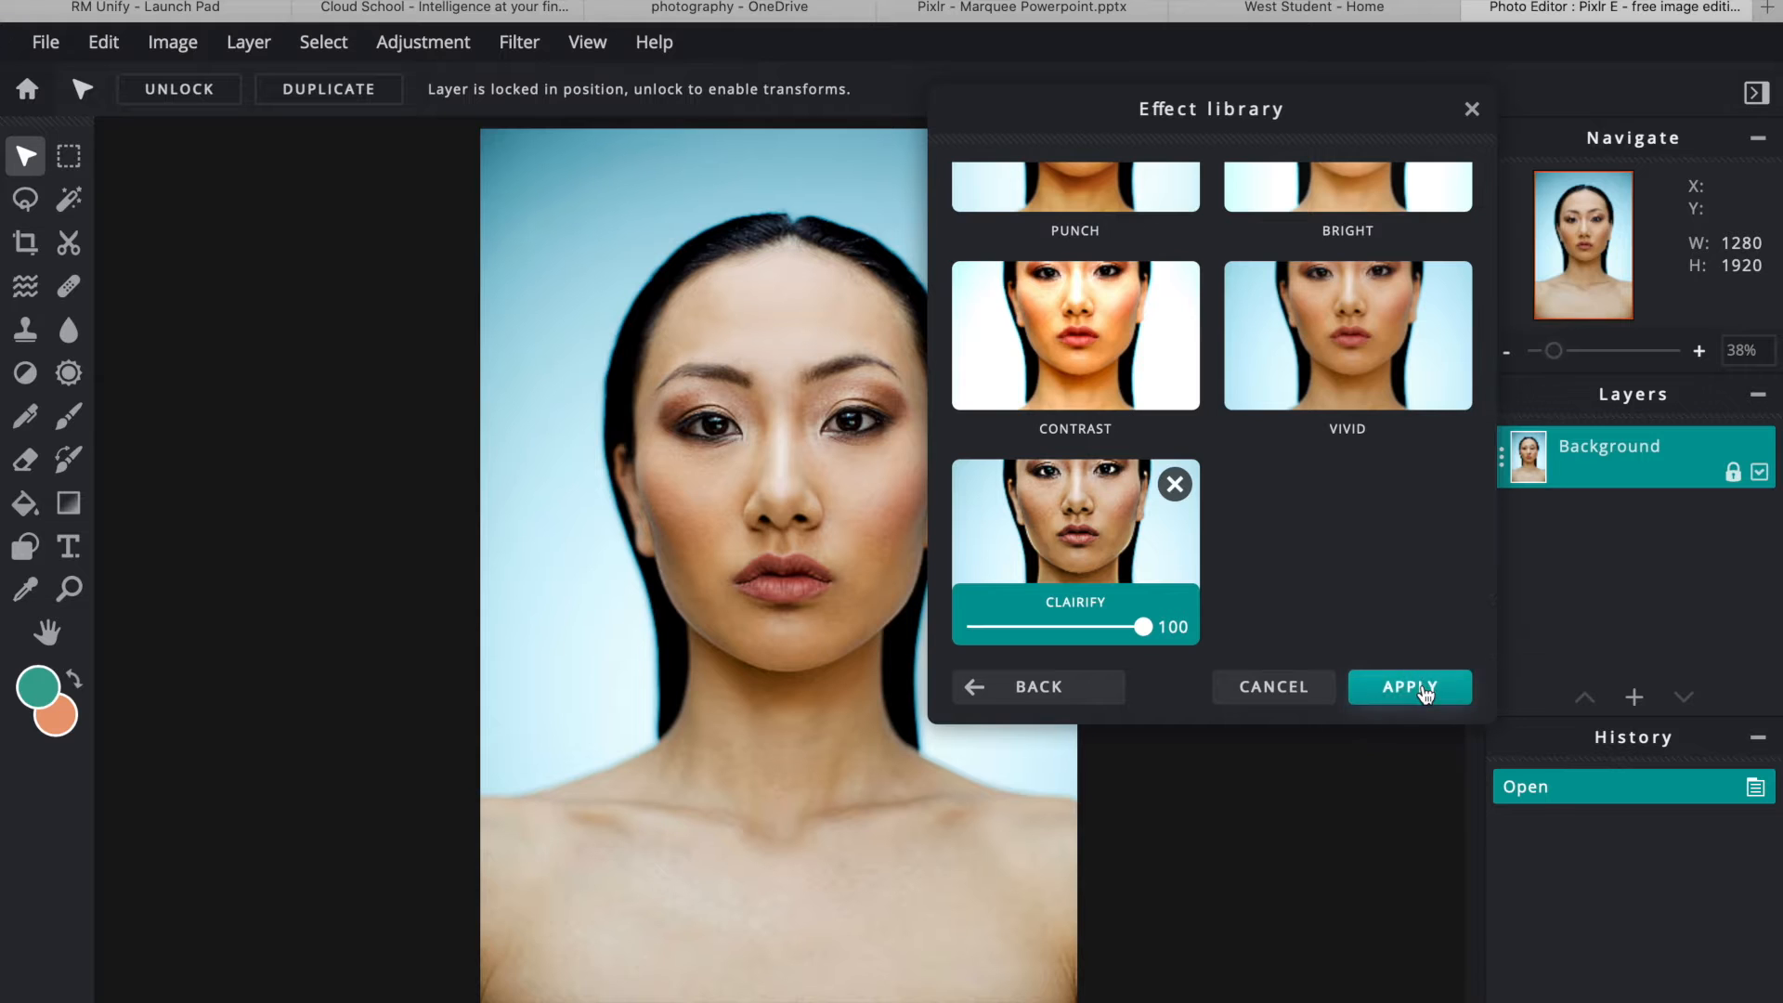
{"action": "left_click", "coordinate": [1419, 687]}
- Apply the Retro > Garage effect with its strength lowered to 71
{"action": "left_click", "coordinate": [520, 46]}
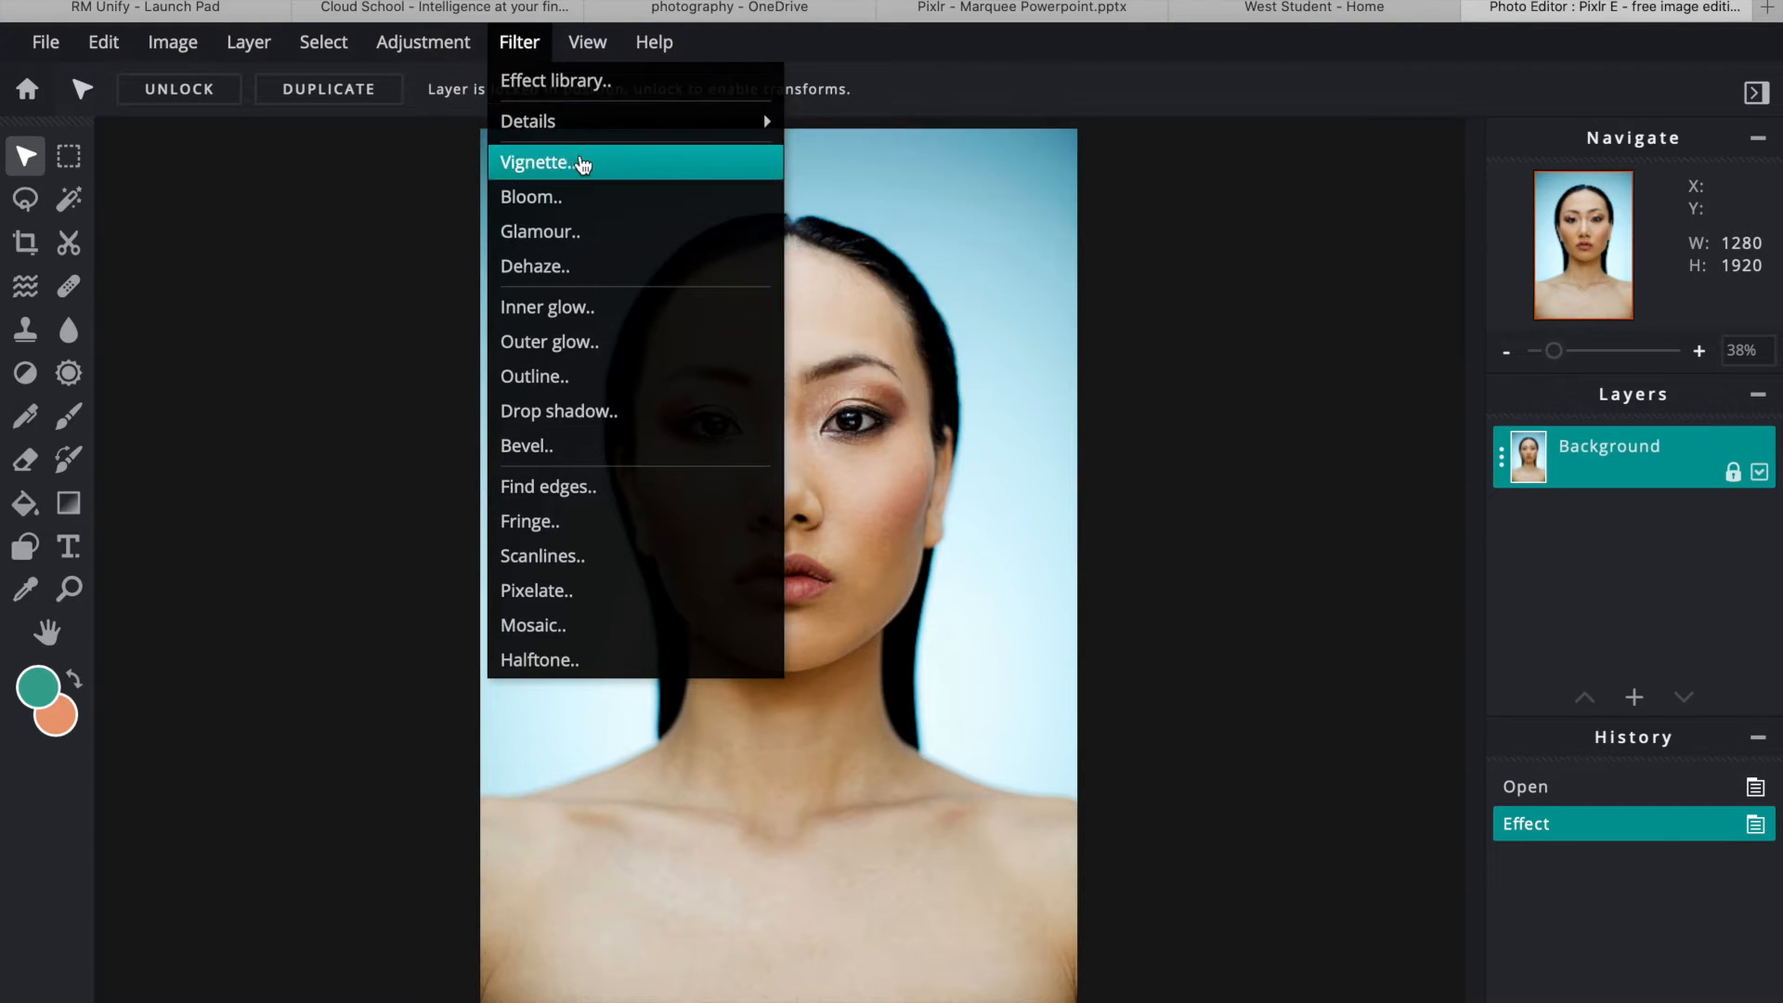
{"action": "left_click", "coordinate": [578, 81]}
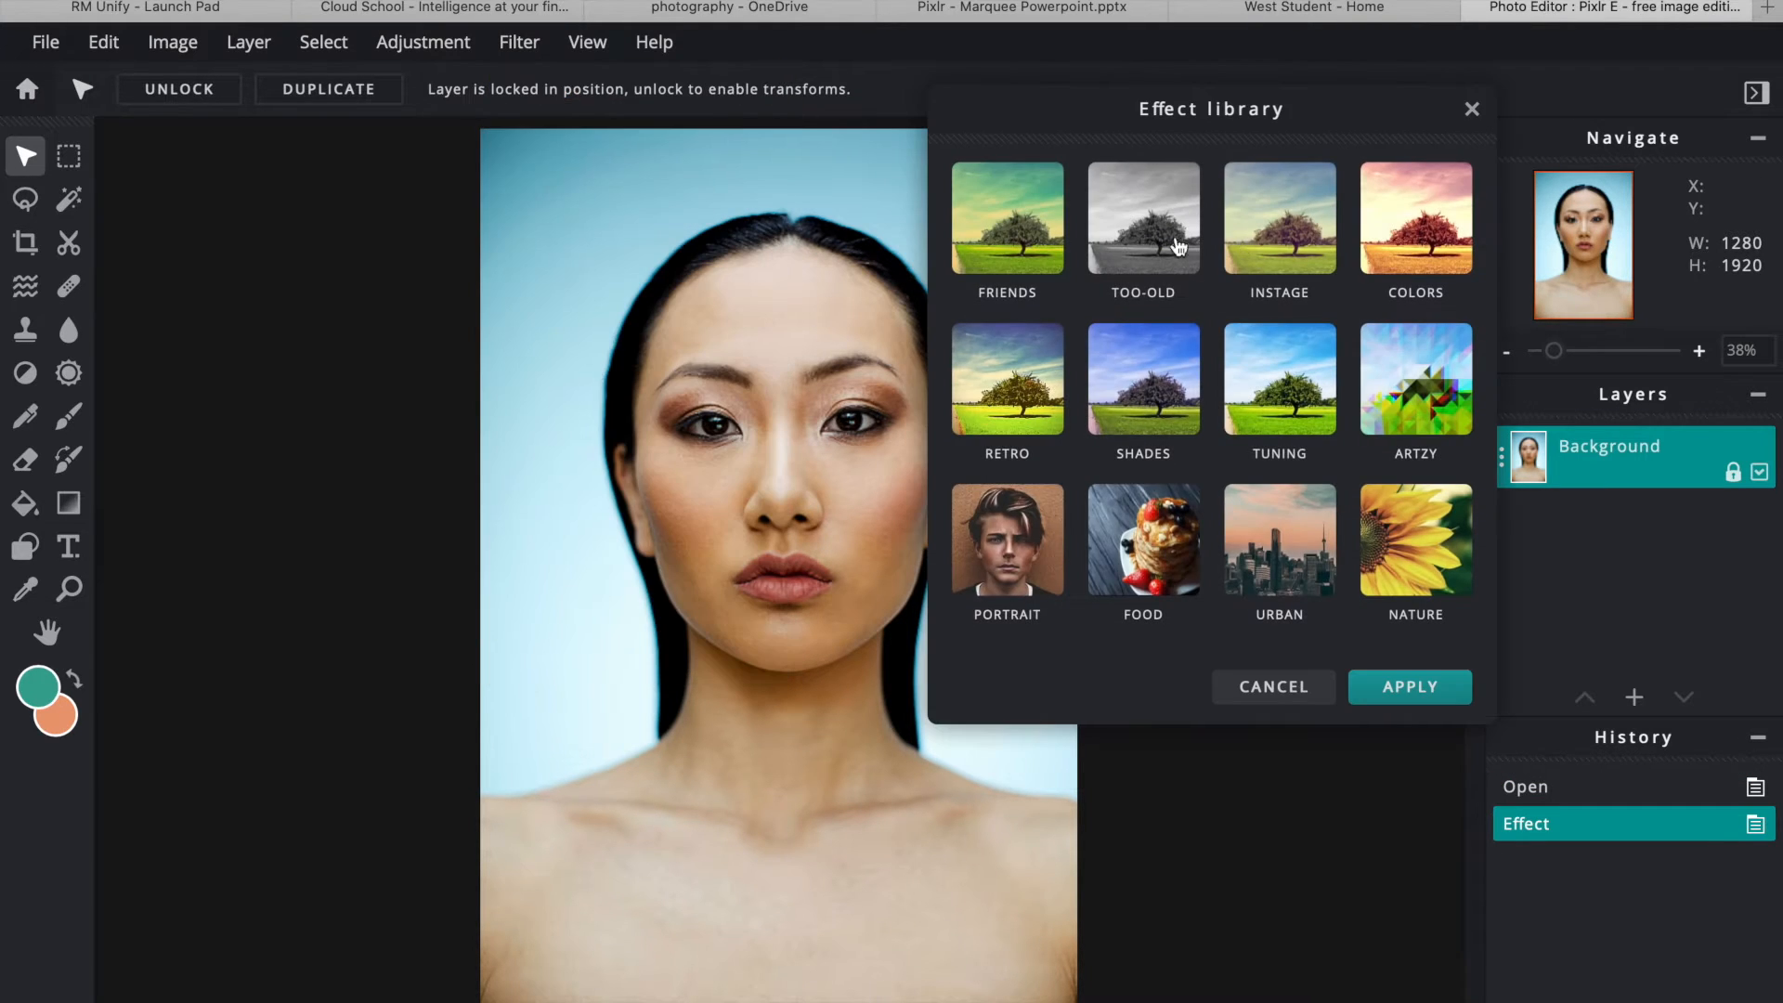
{"action": "left_click", "coordinate": [1056, 400]}
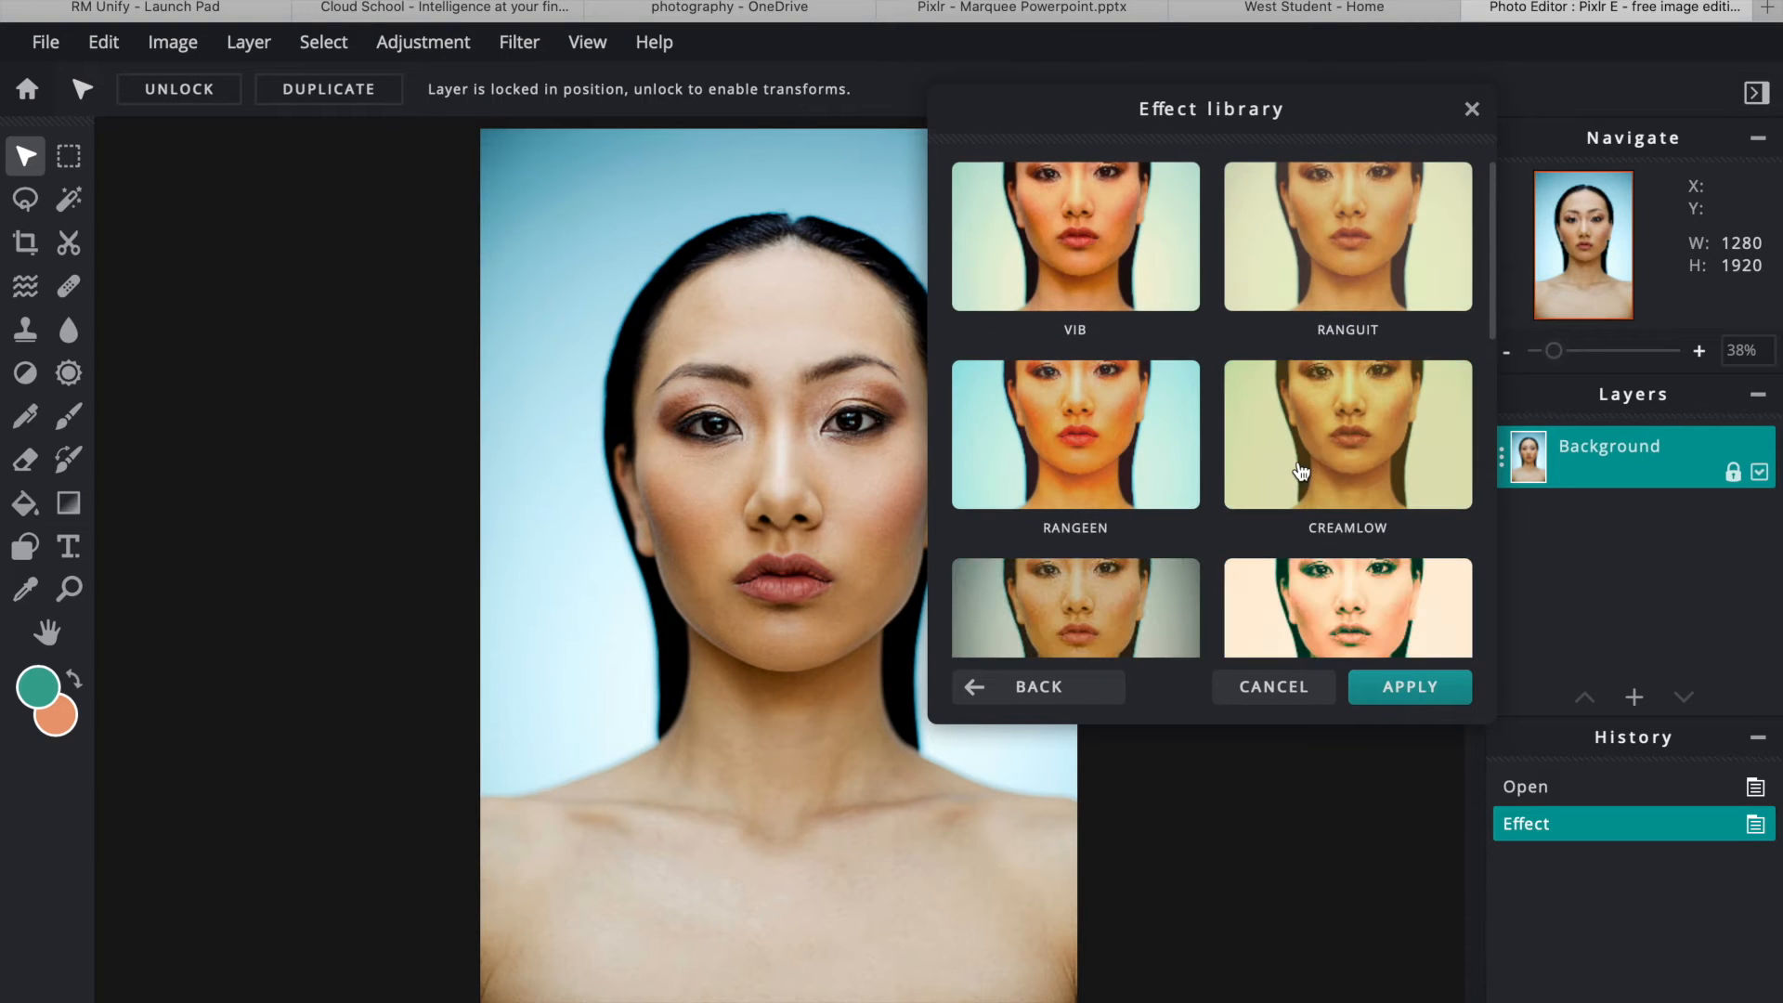
{"action": "scroll", "coordinate": [1426, 530], "scroll_direction": "down", "scroll_amount": 7}
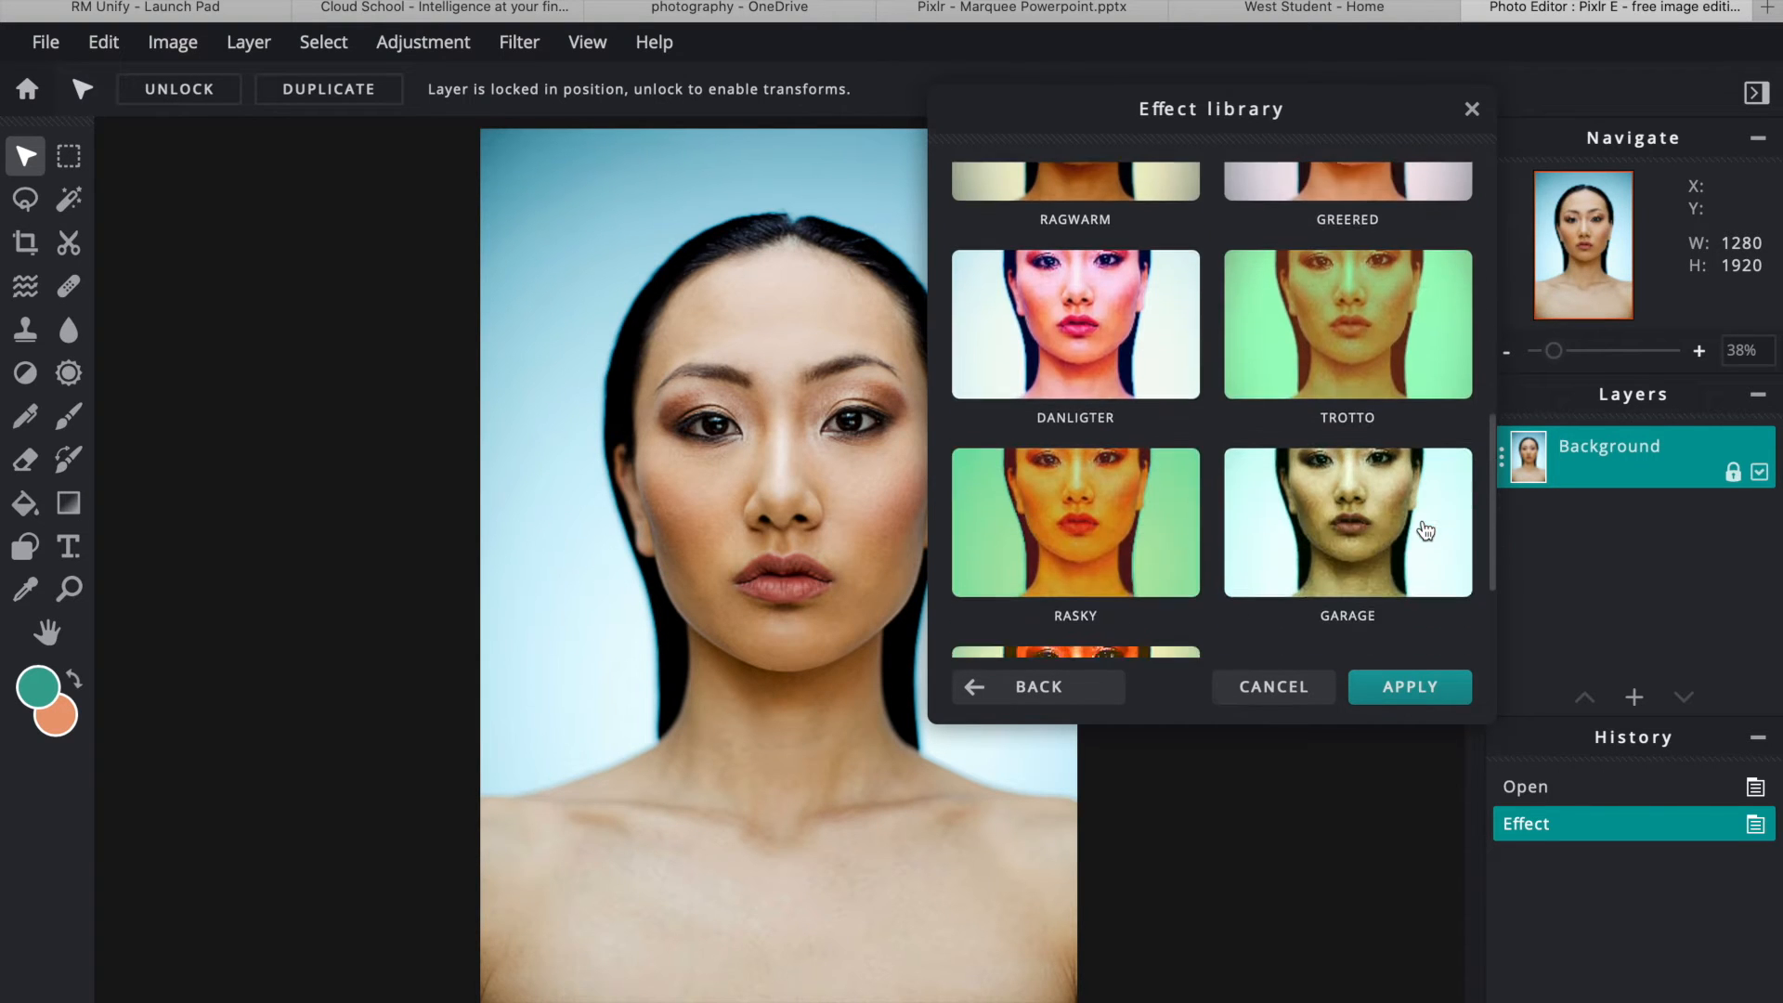
{"action": "left_click", "coordinate": [1390, 363]}
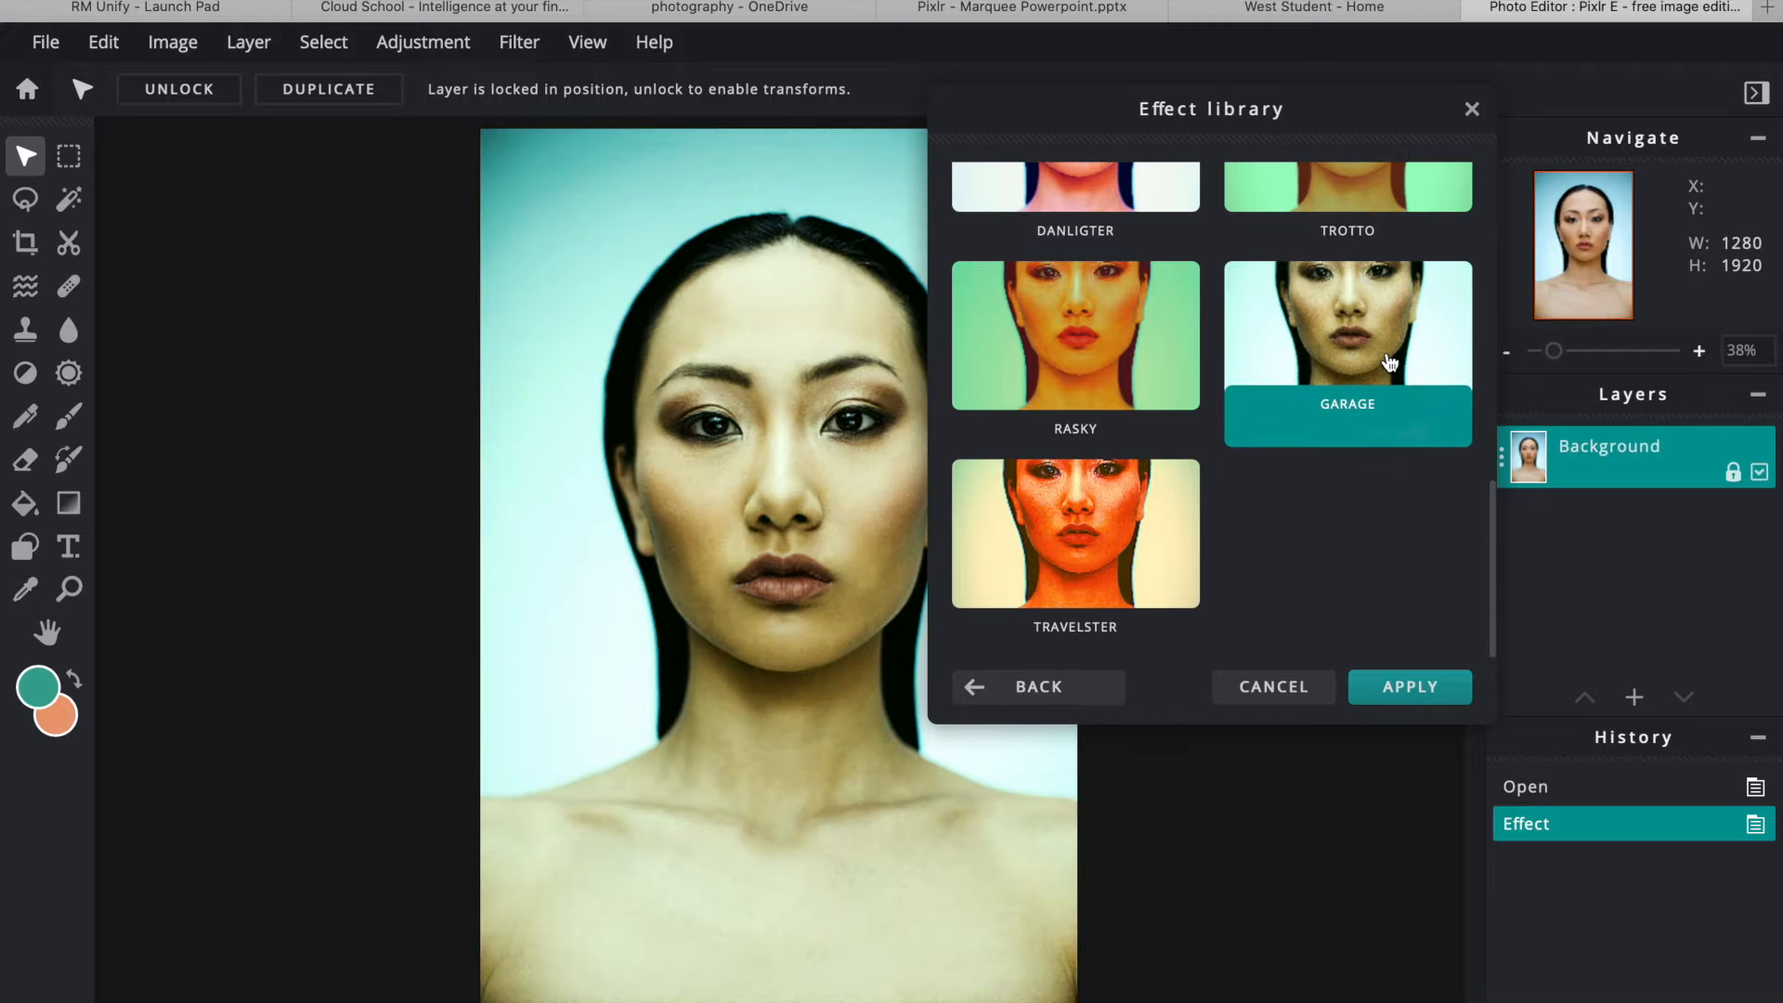
{"action": "left_click_drag", "start_coordinate": [1415, 432], "coordinate": [1372, 434]}
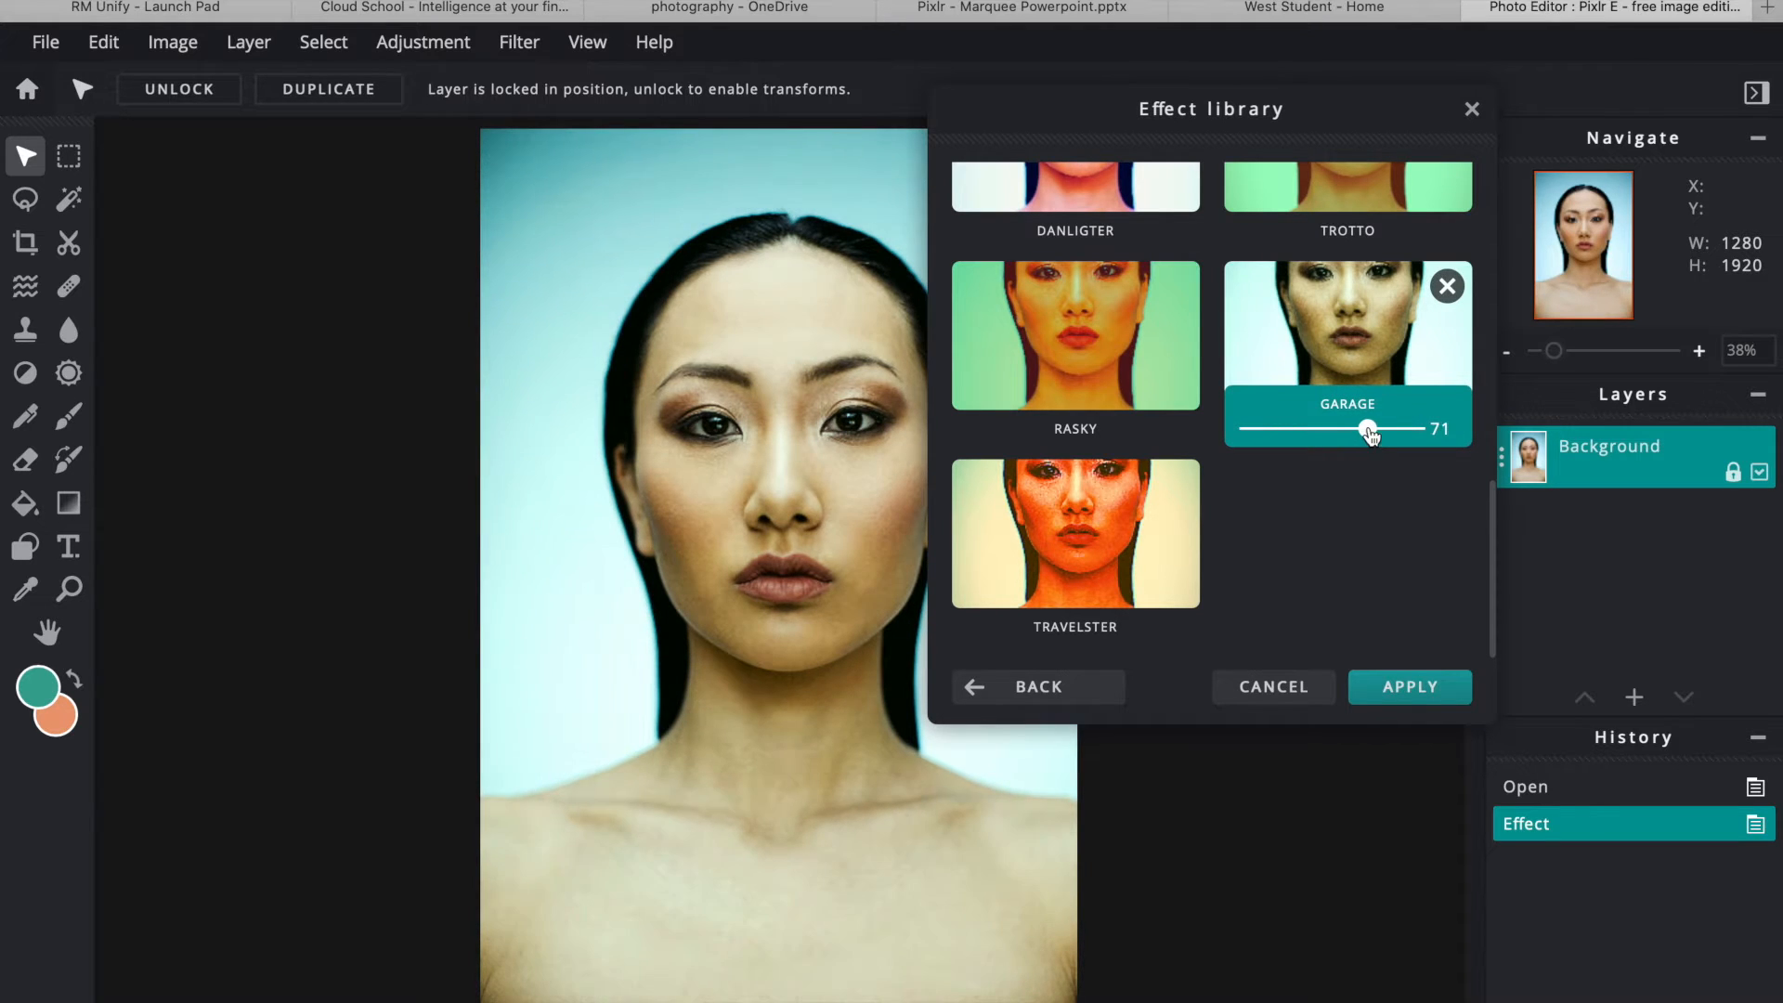
{"action": "left_click", "coordinate": [1423, 688]}
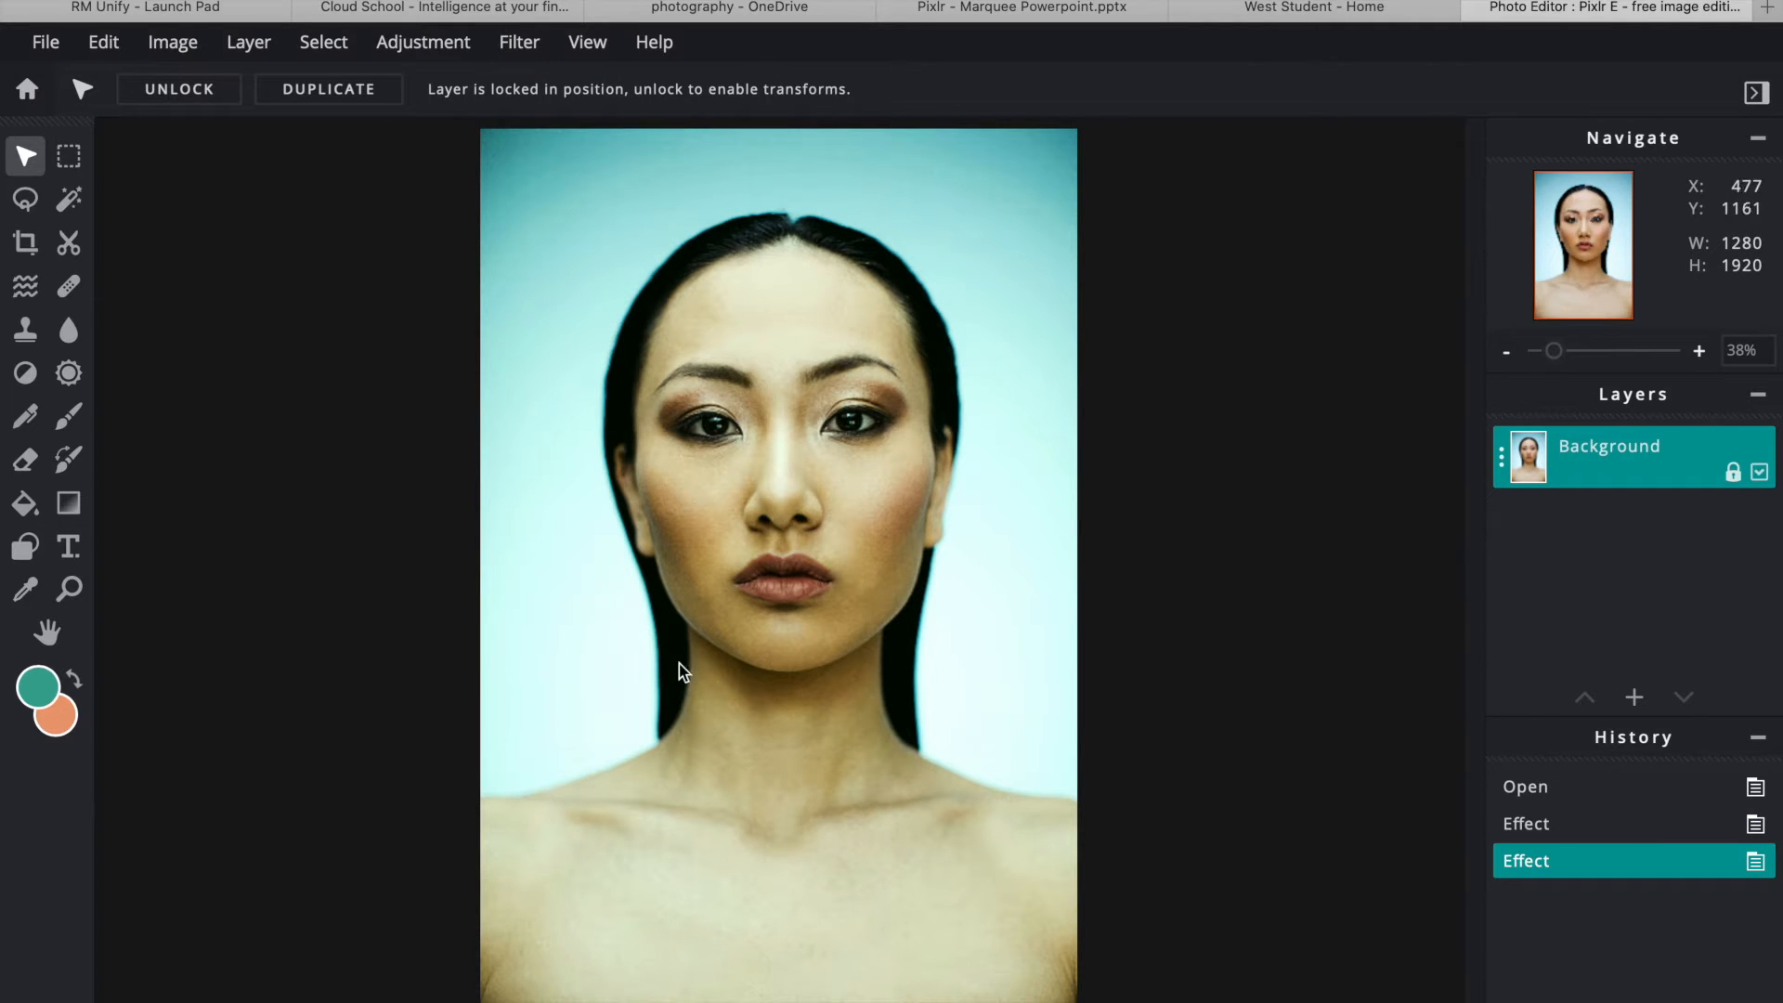
- Copy a thin rectangular strip across the brows and eyes and paste it as layer 2
{"action": "left_click", "coordinate": [69, 155]}
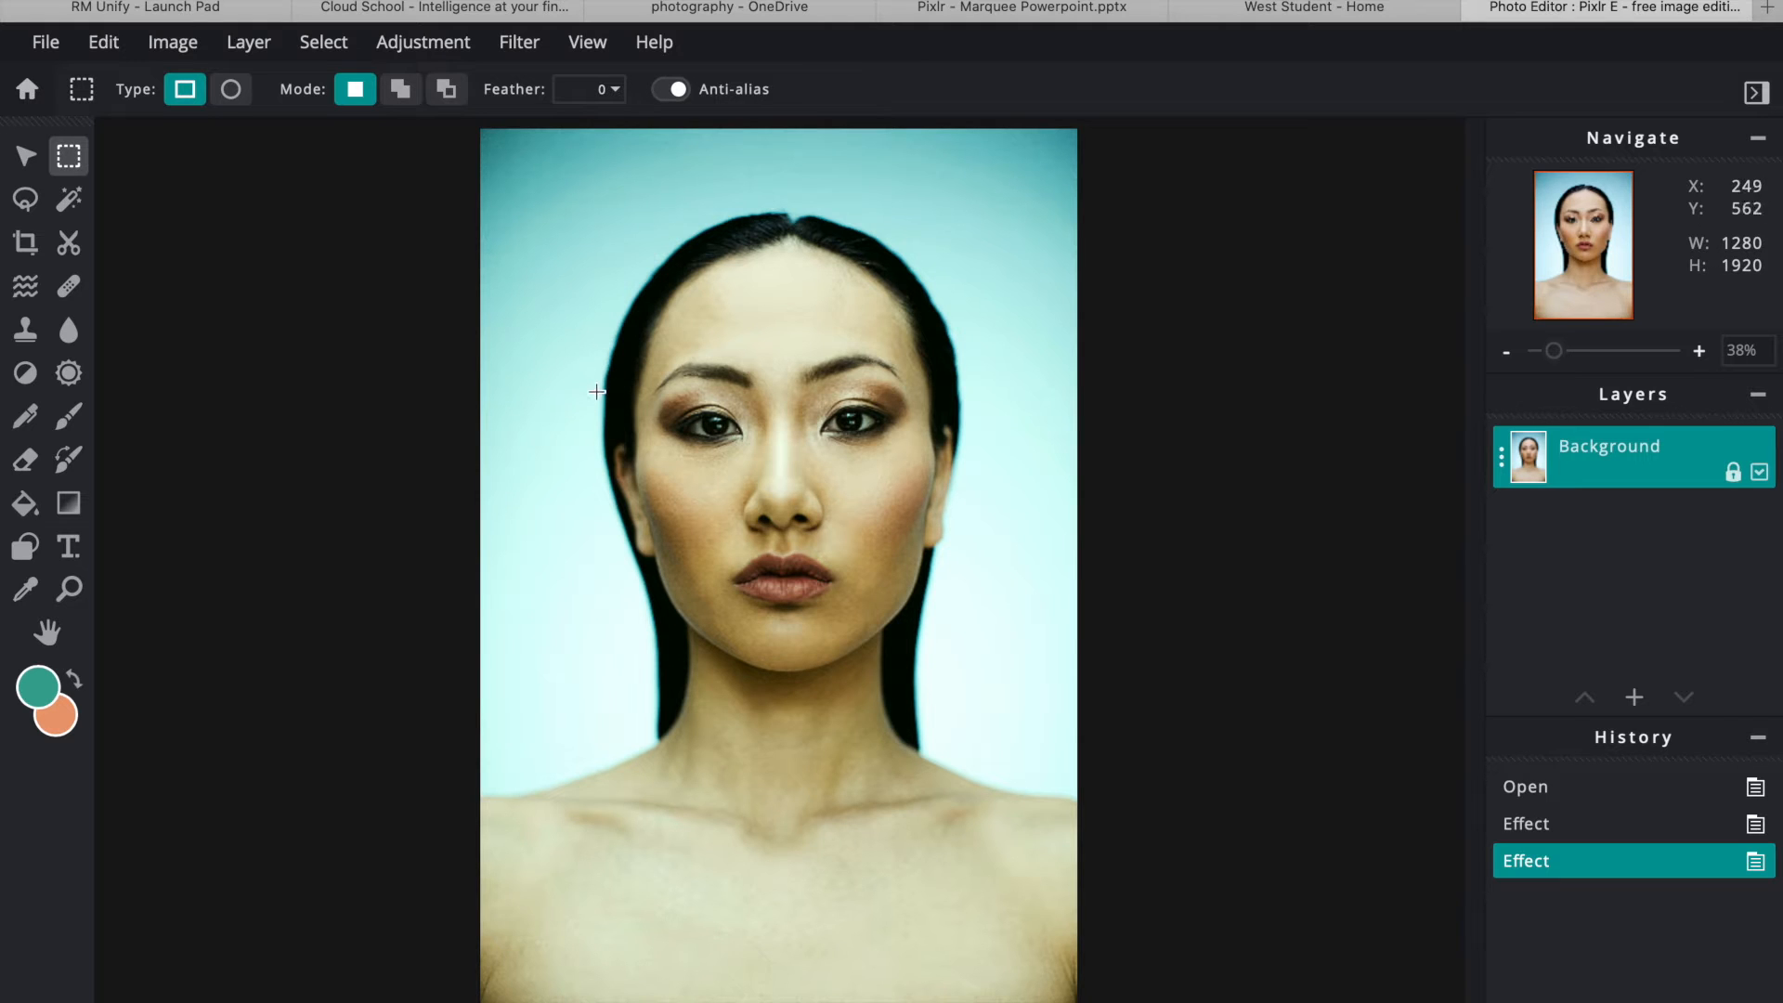
{"action": "left_click_drag", "start_coordinate": [597, 385], "coordinate": [981, 408]}
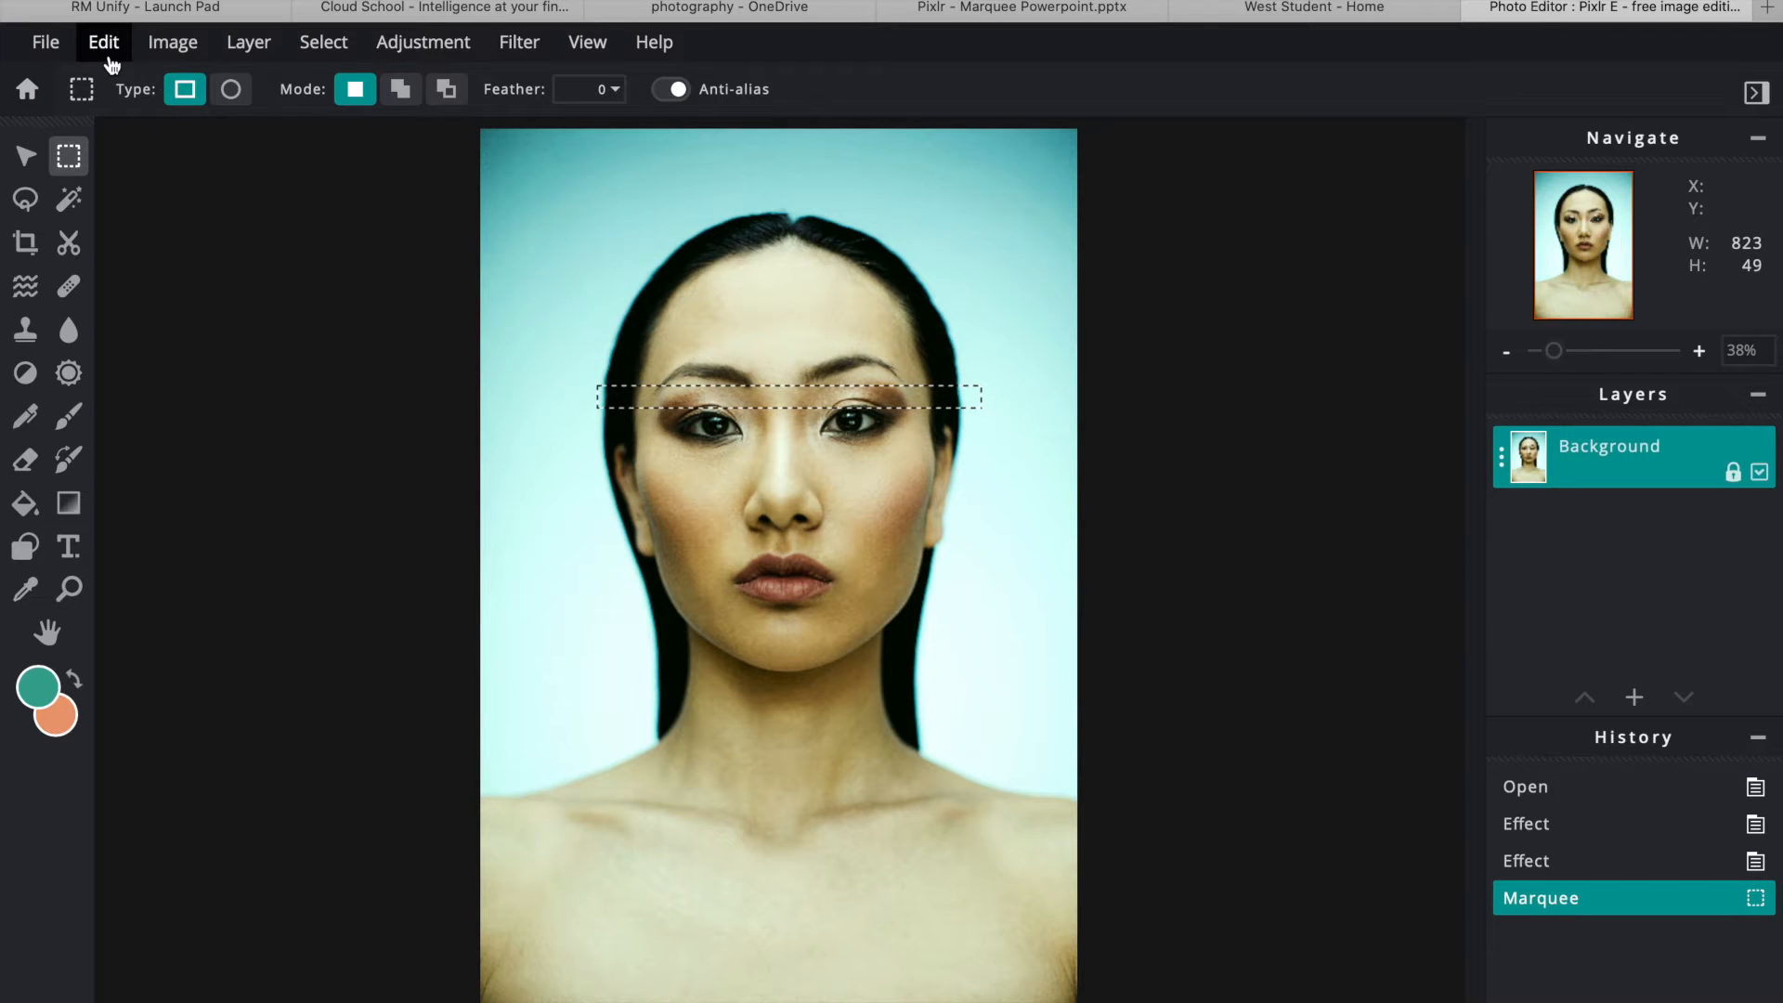
{"action": "left_click", "coordinate": [104, 41]}
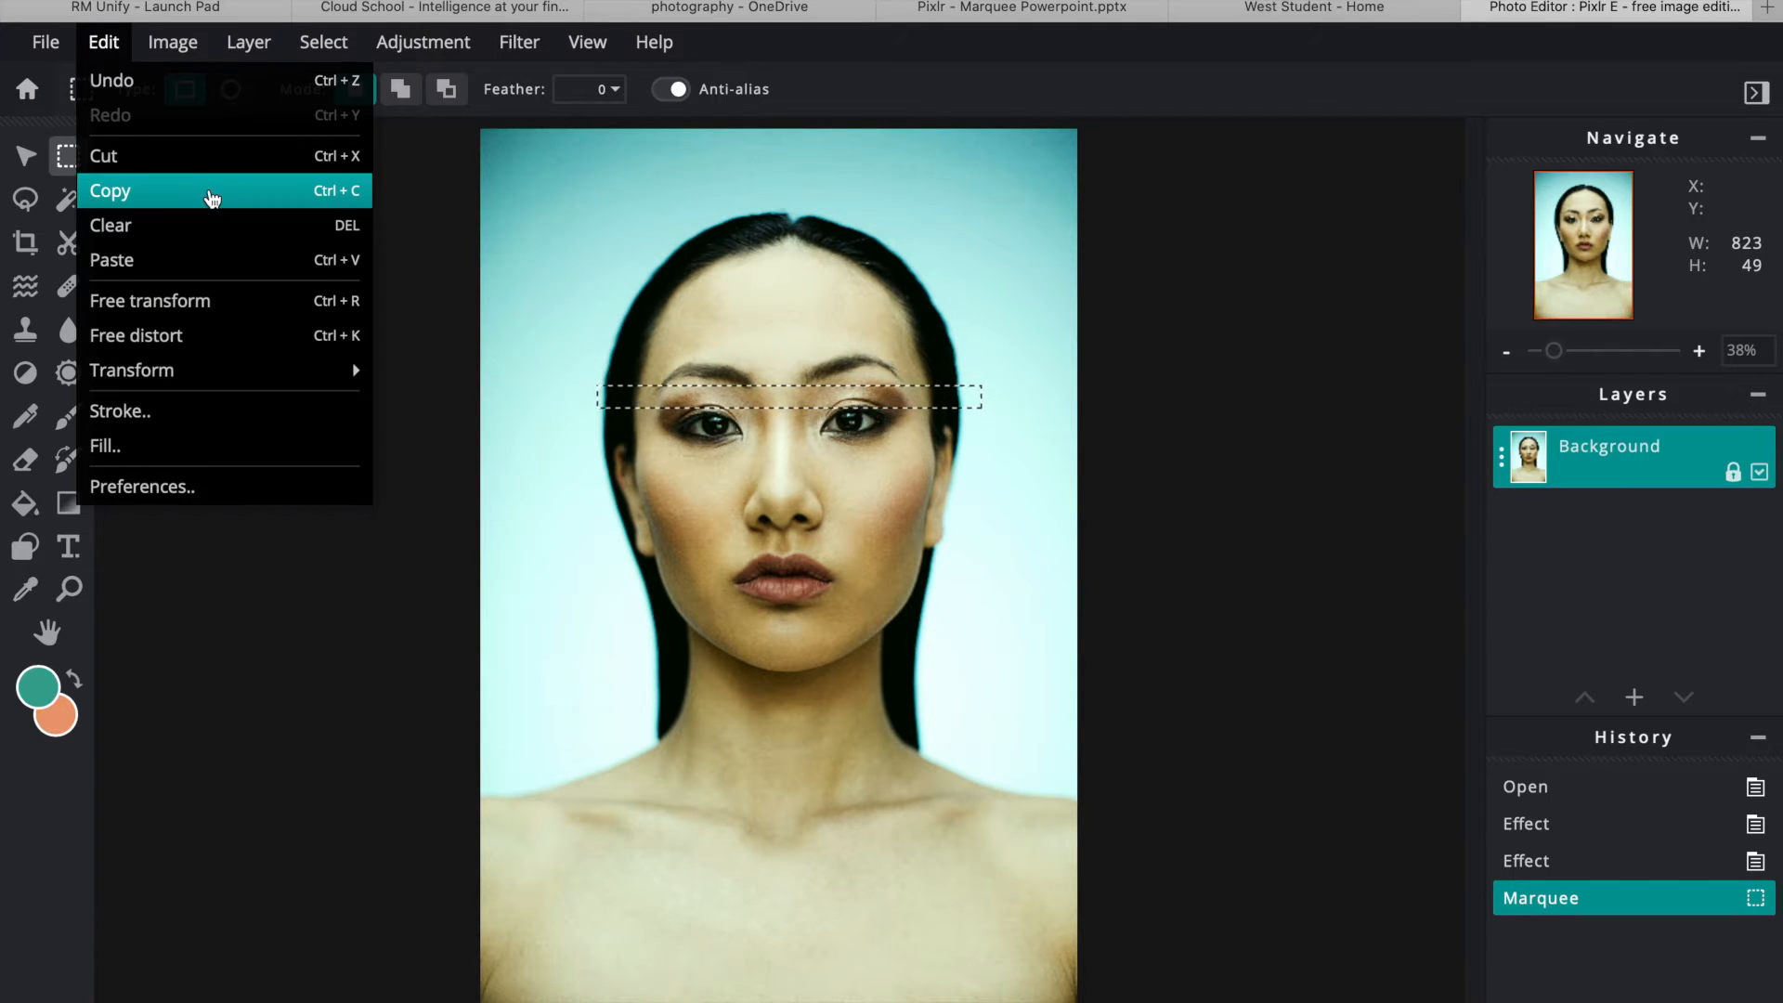
{"action": "left_click", "coordinate": [213, 191]}
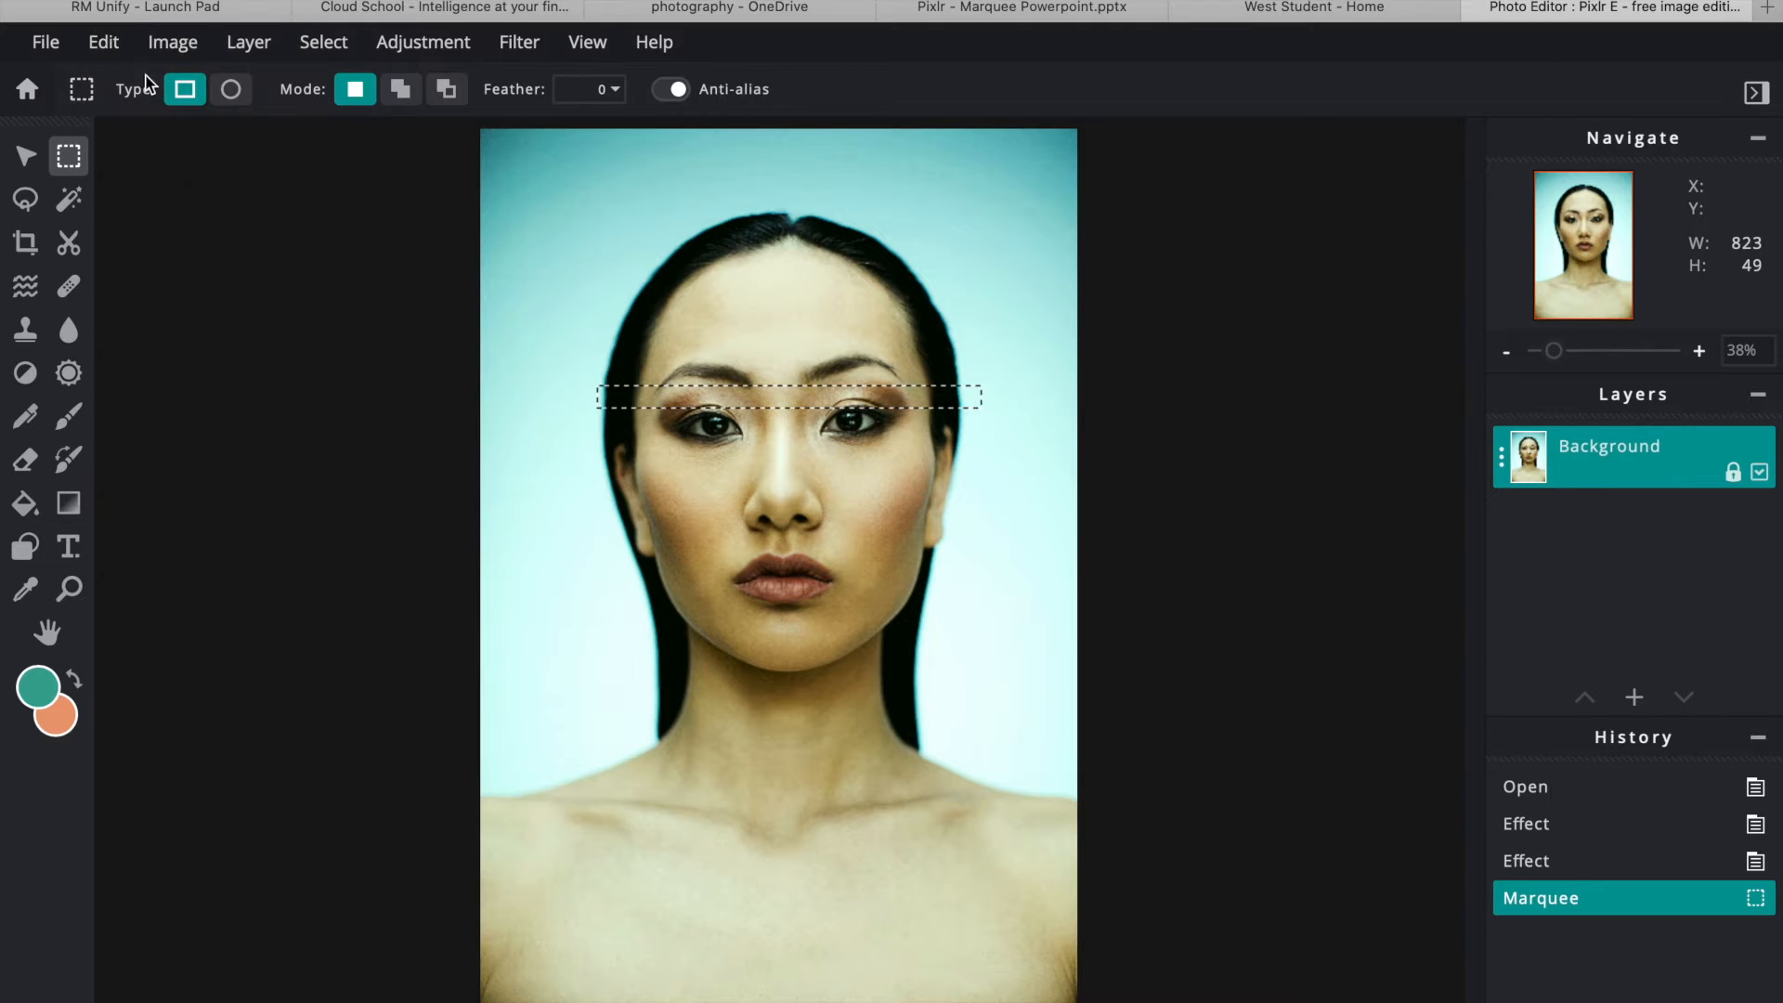
{"action": "left_click", "coordinate": [105, 43]}
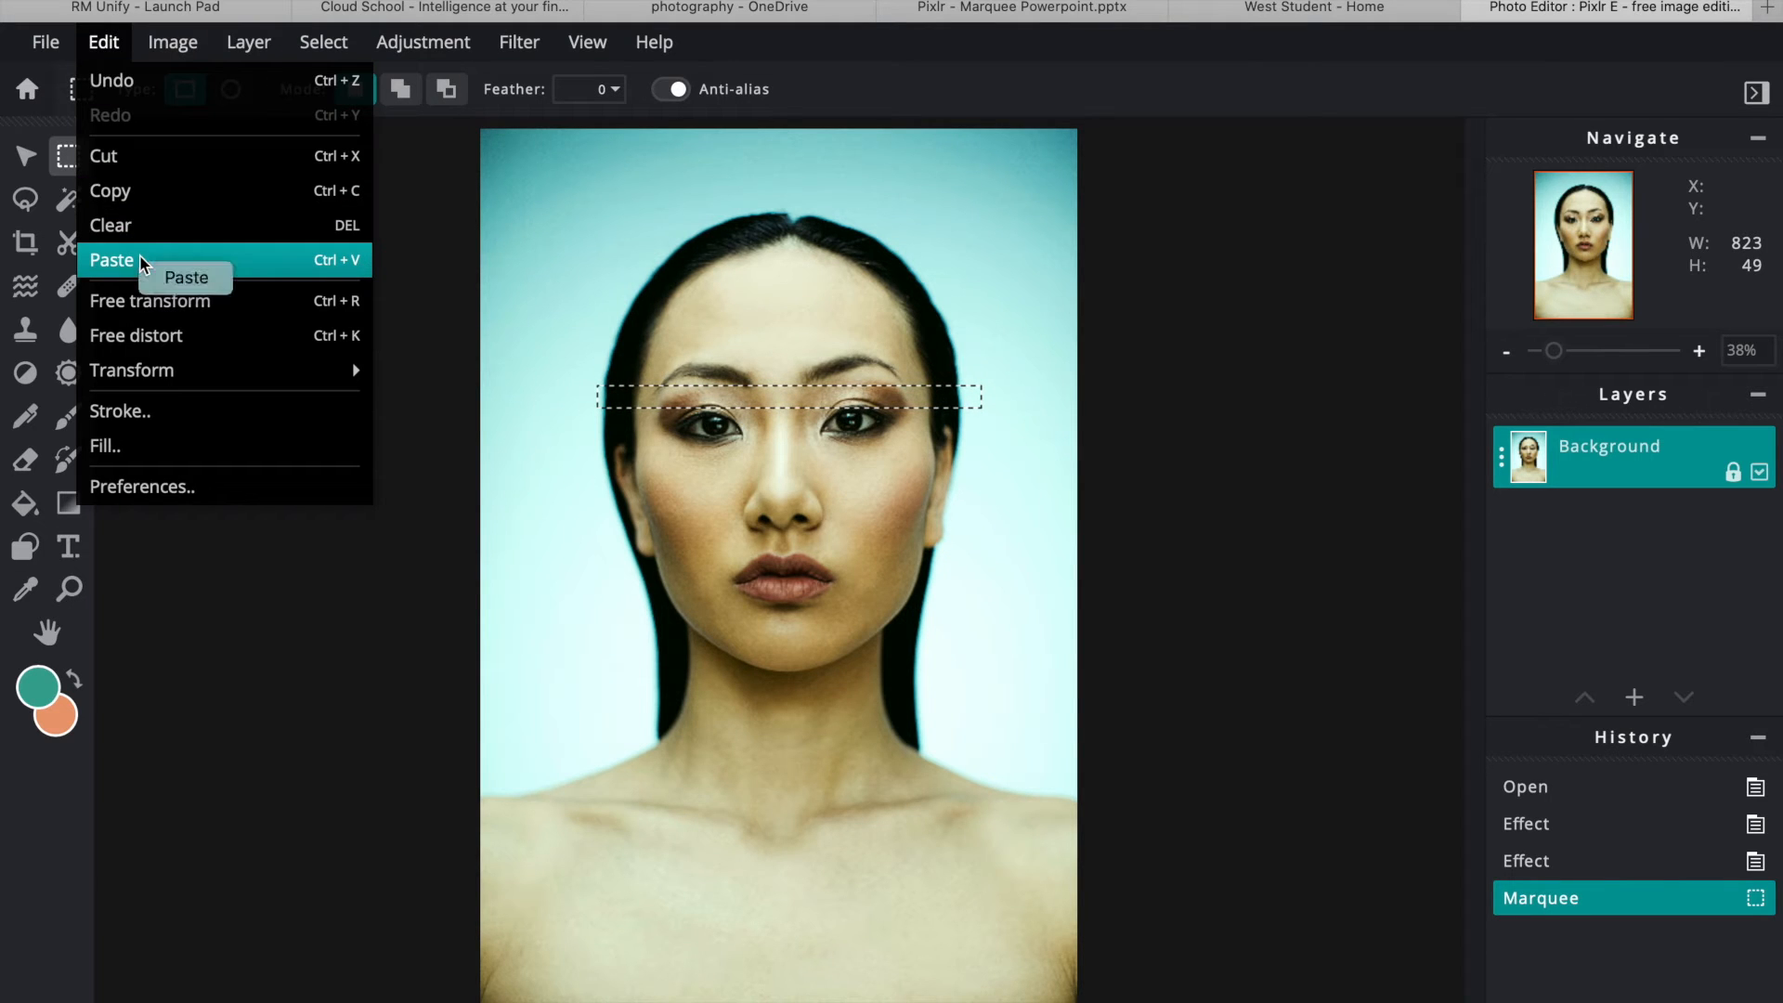
{"action": "left_click", "coordinate": [143, 262]}
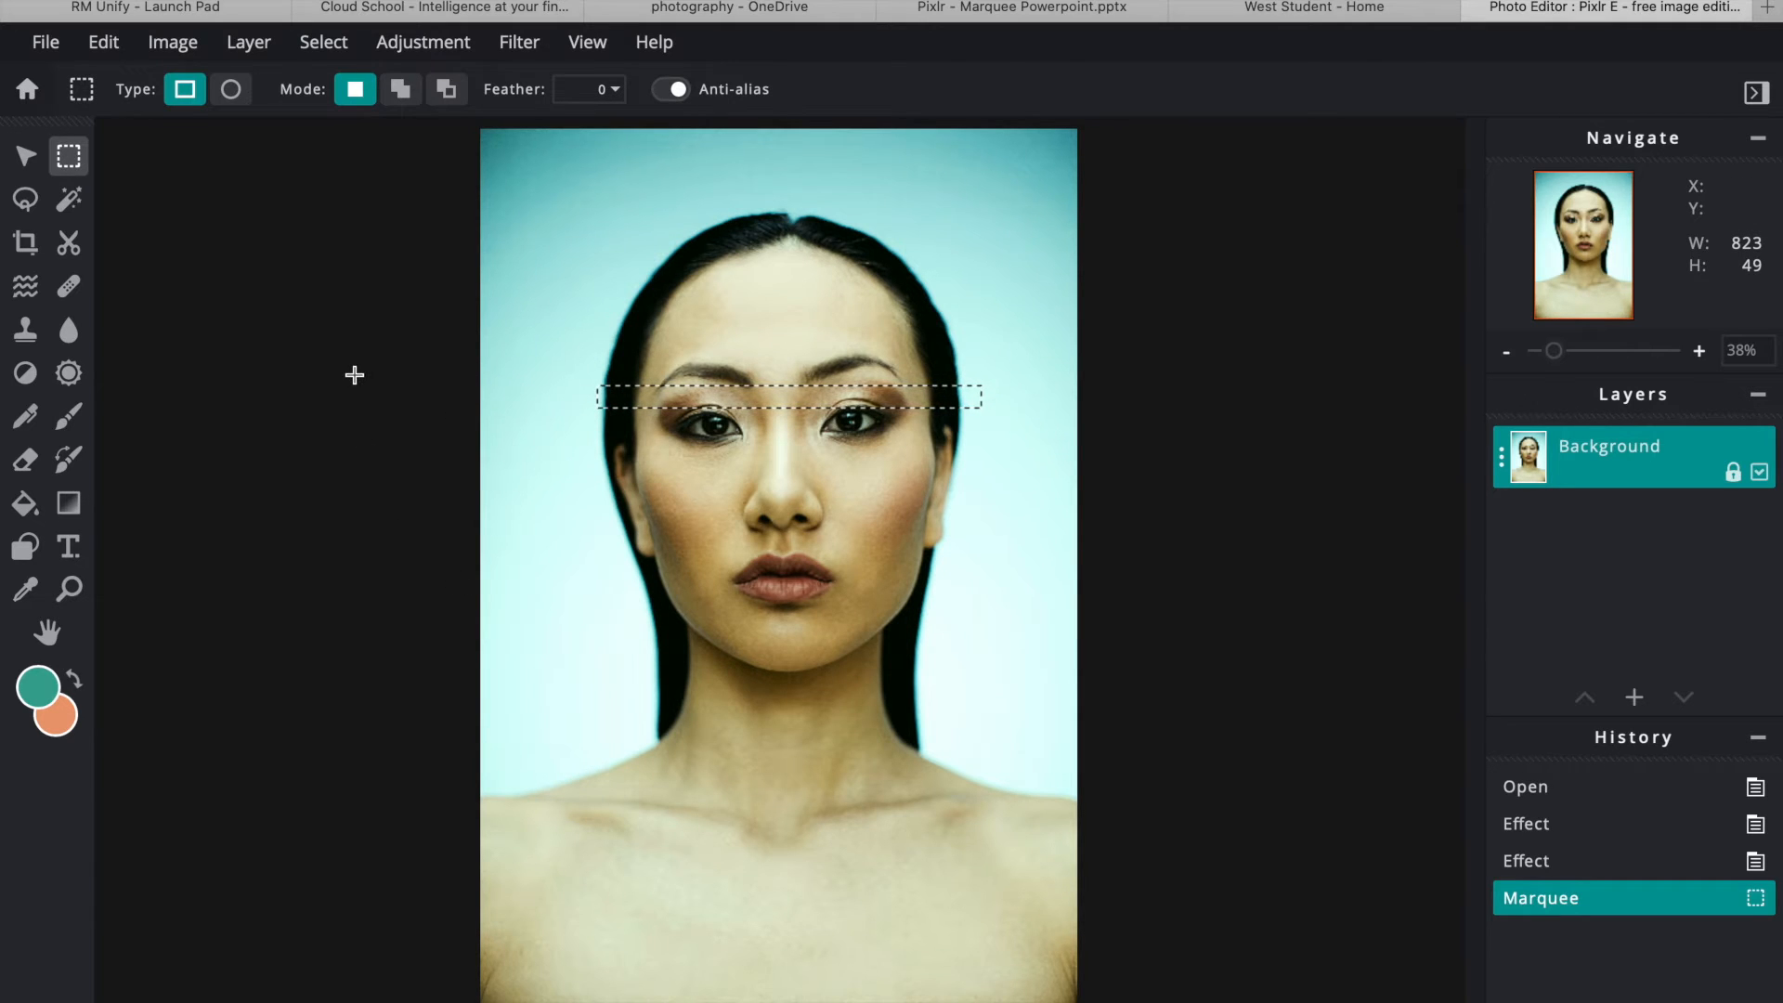
{"action": "key", "text": "ctrl+c"}
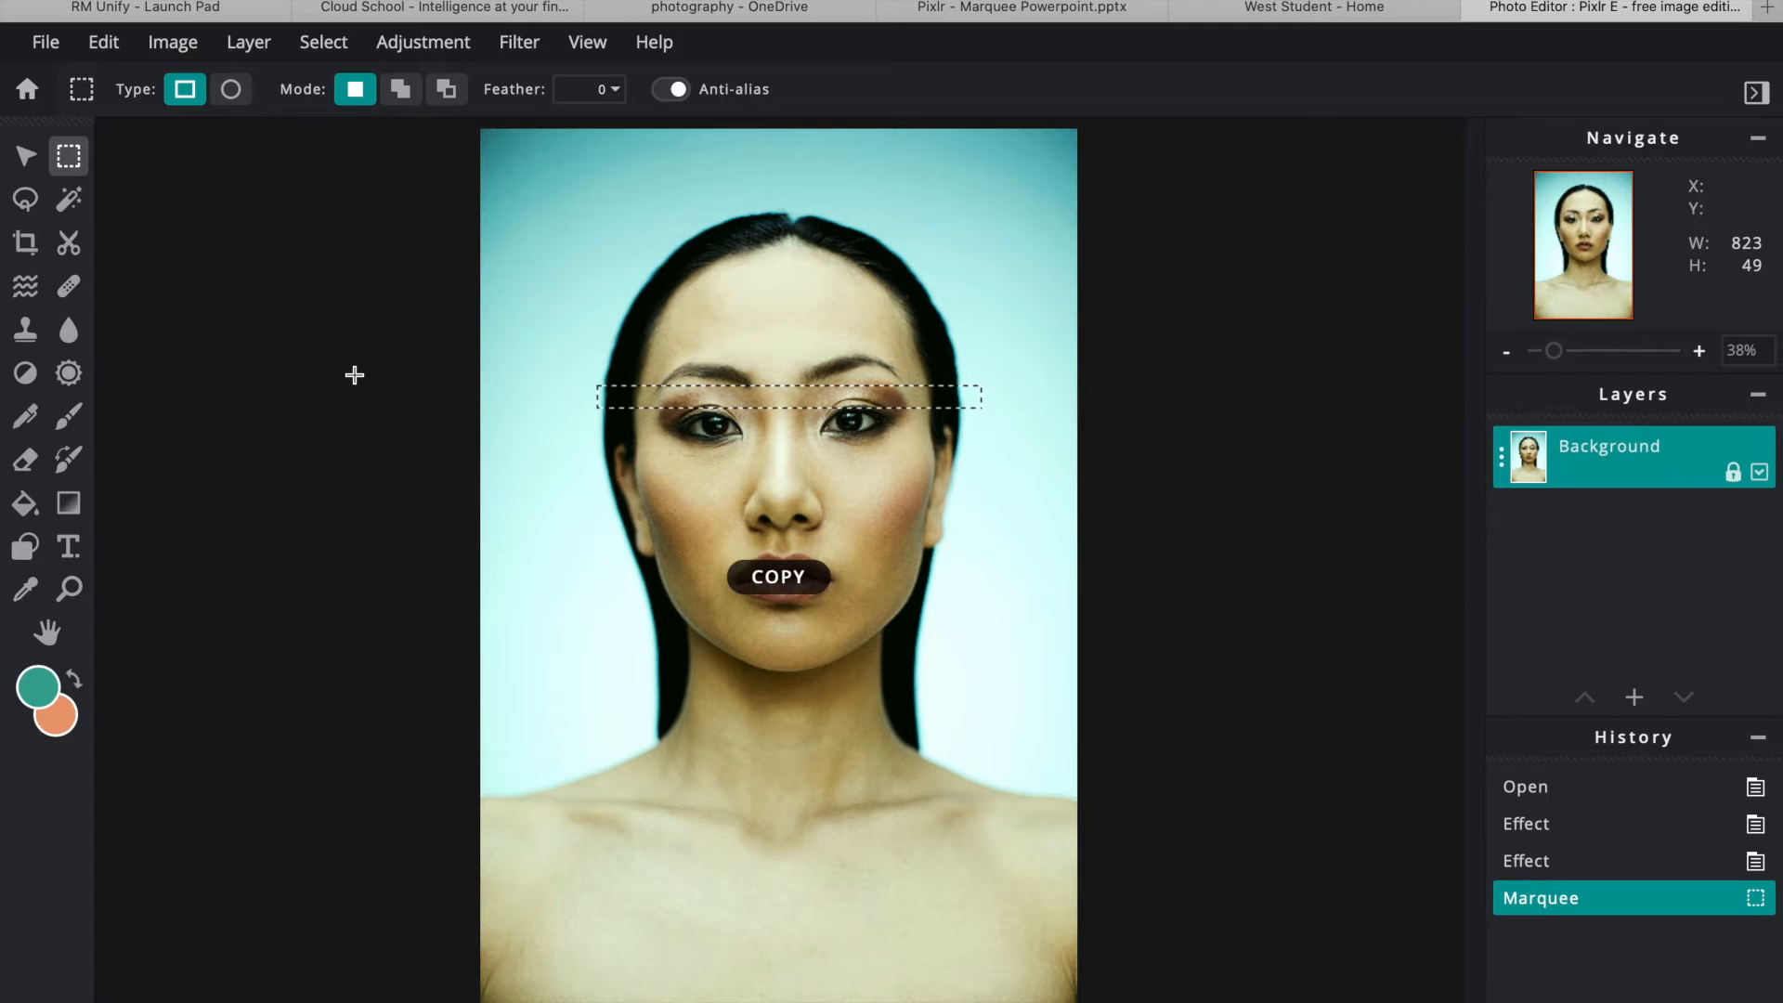
{"action": "key", "text": "ctrl+v"}
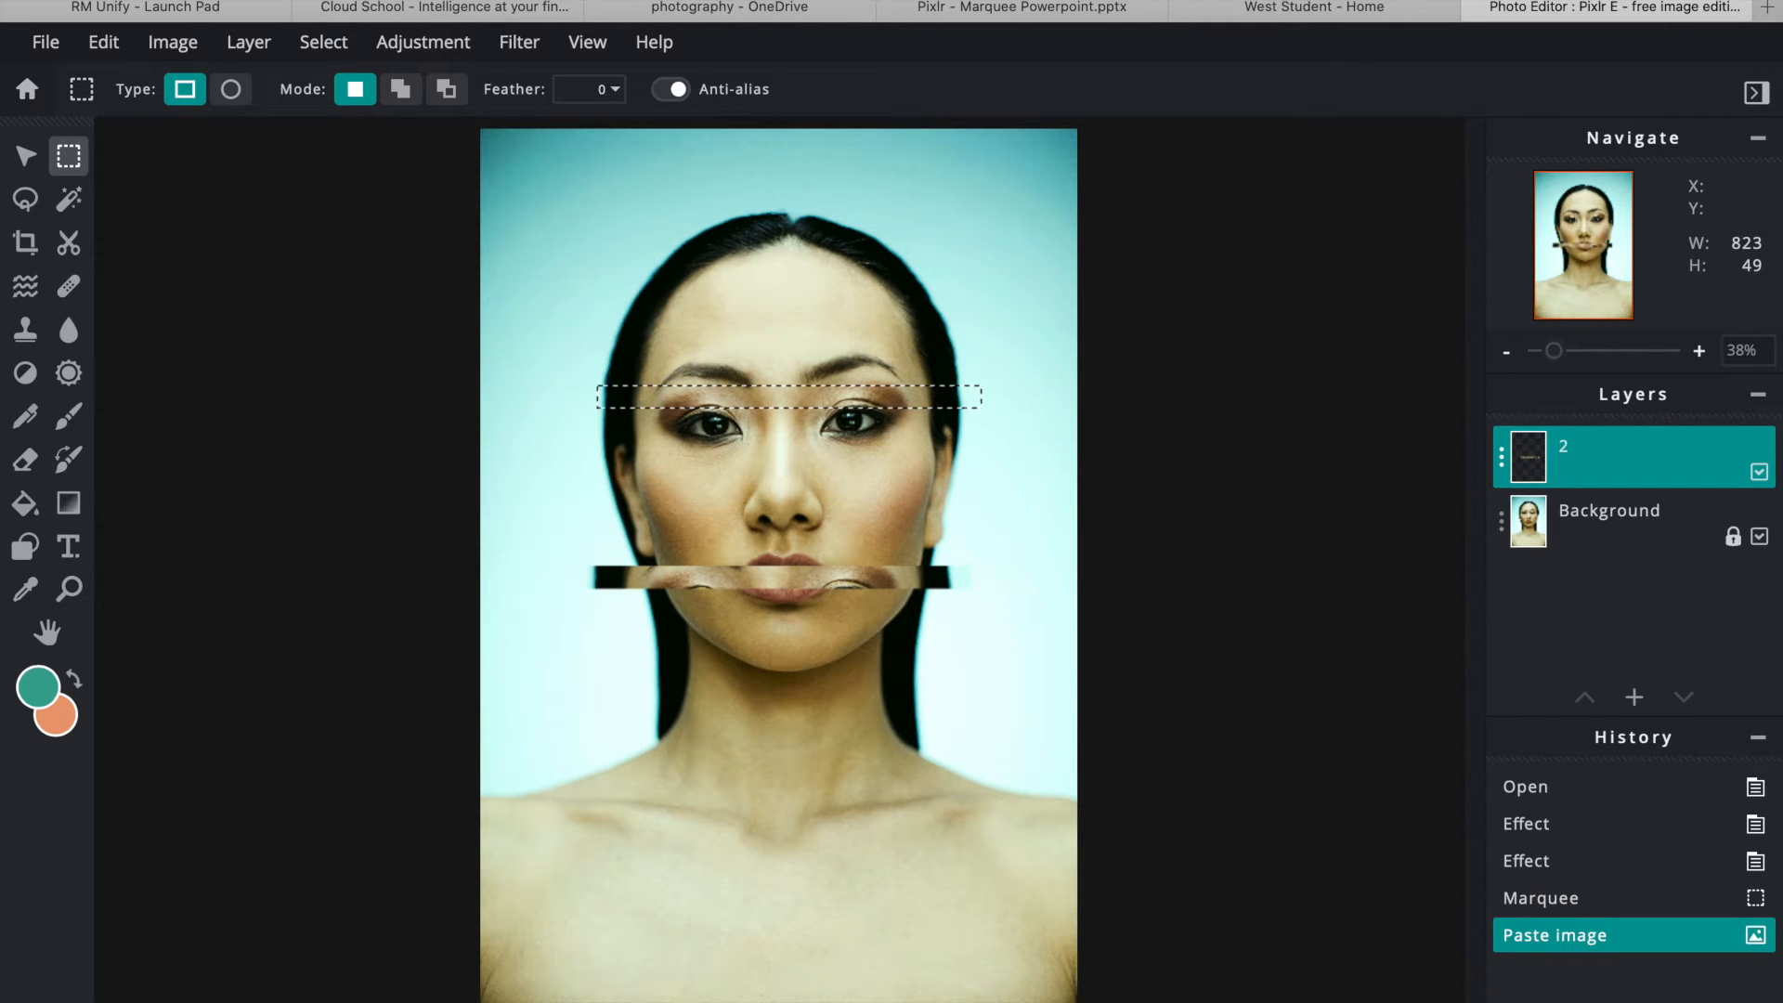
{"action": "key", "text": "ctrl+d"}
- Move the layer 2 strip up onto the eyes, then copy another eye strip to layer 3 and offset it there
{"action": "left_click", "coordinate": [26, 156]}
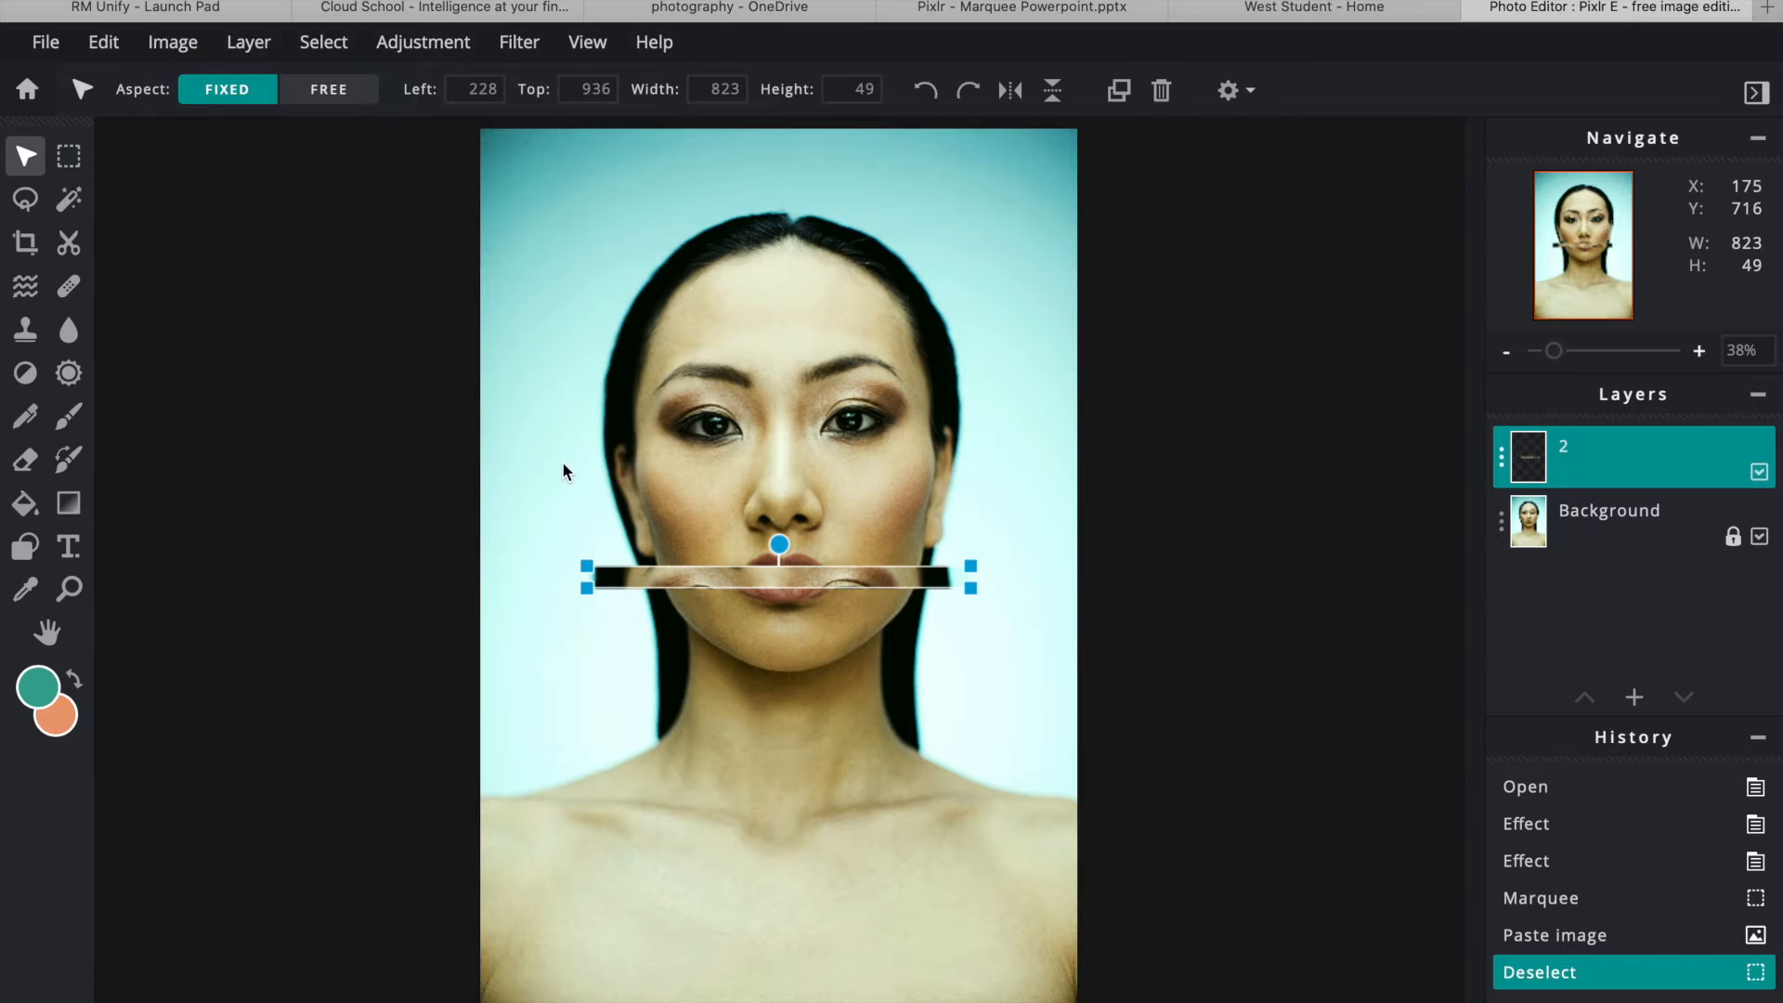
{"action": "left_click_drag", "start_coordinate": [663, 576], "coordinate": [690, 391]}
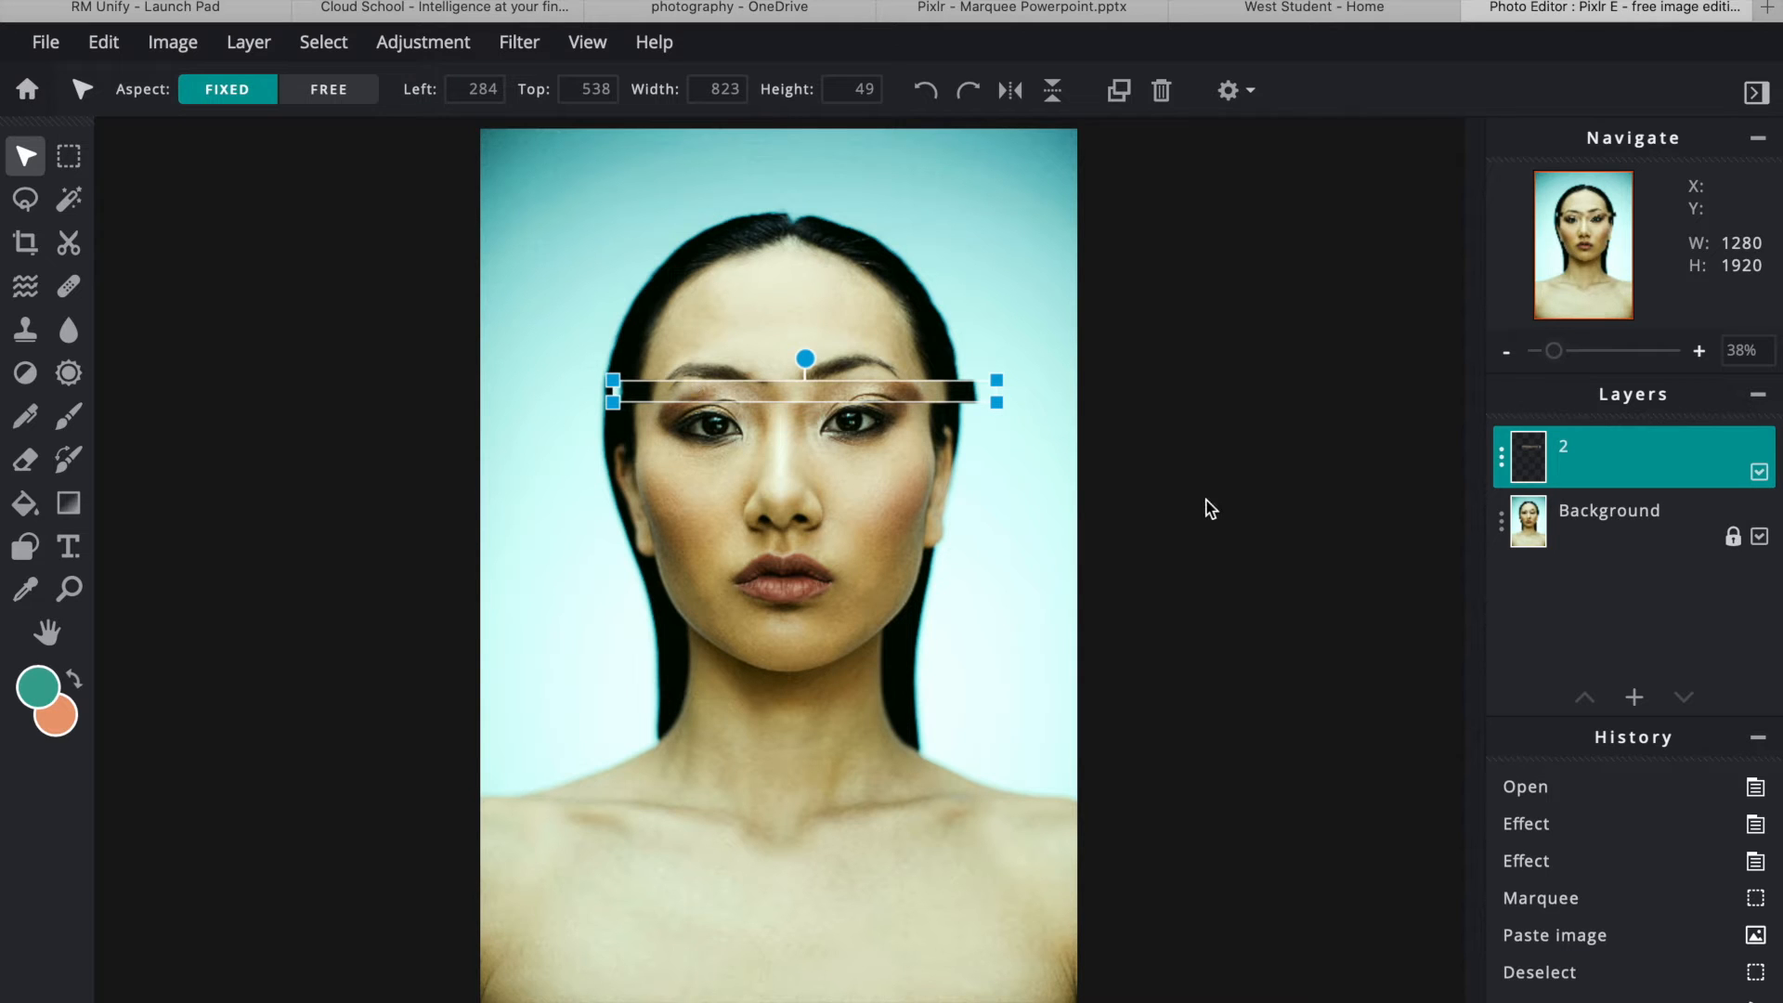
{"action": "left_click", "coordinate": [1610, 537]}
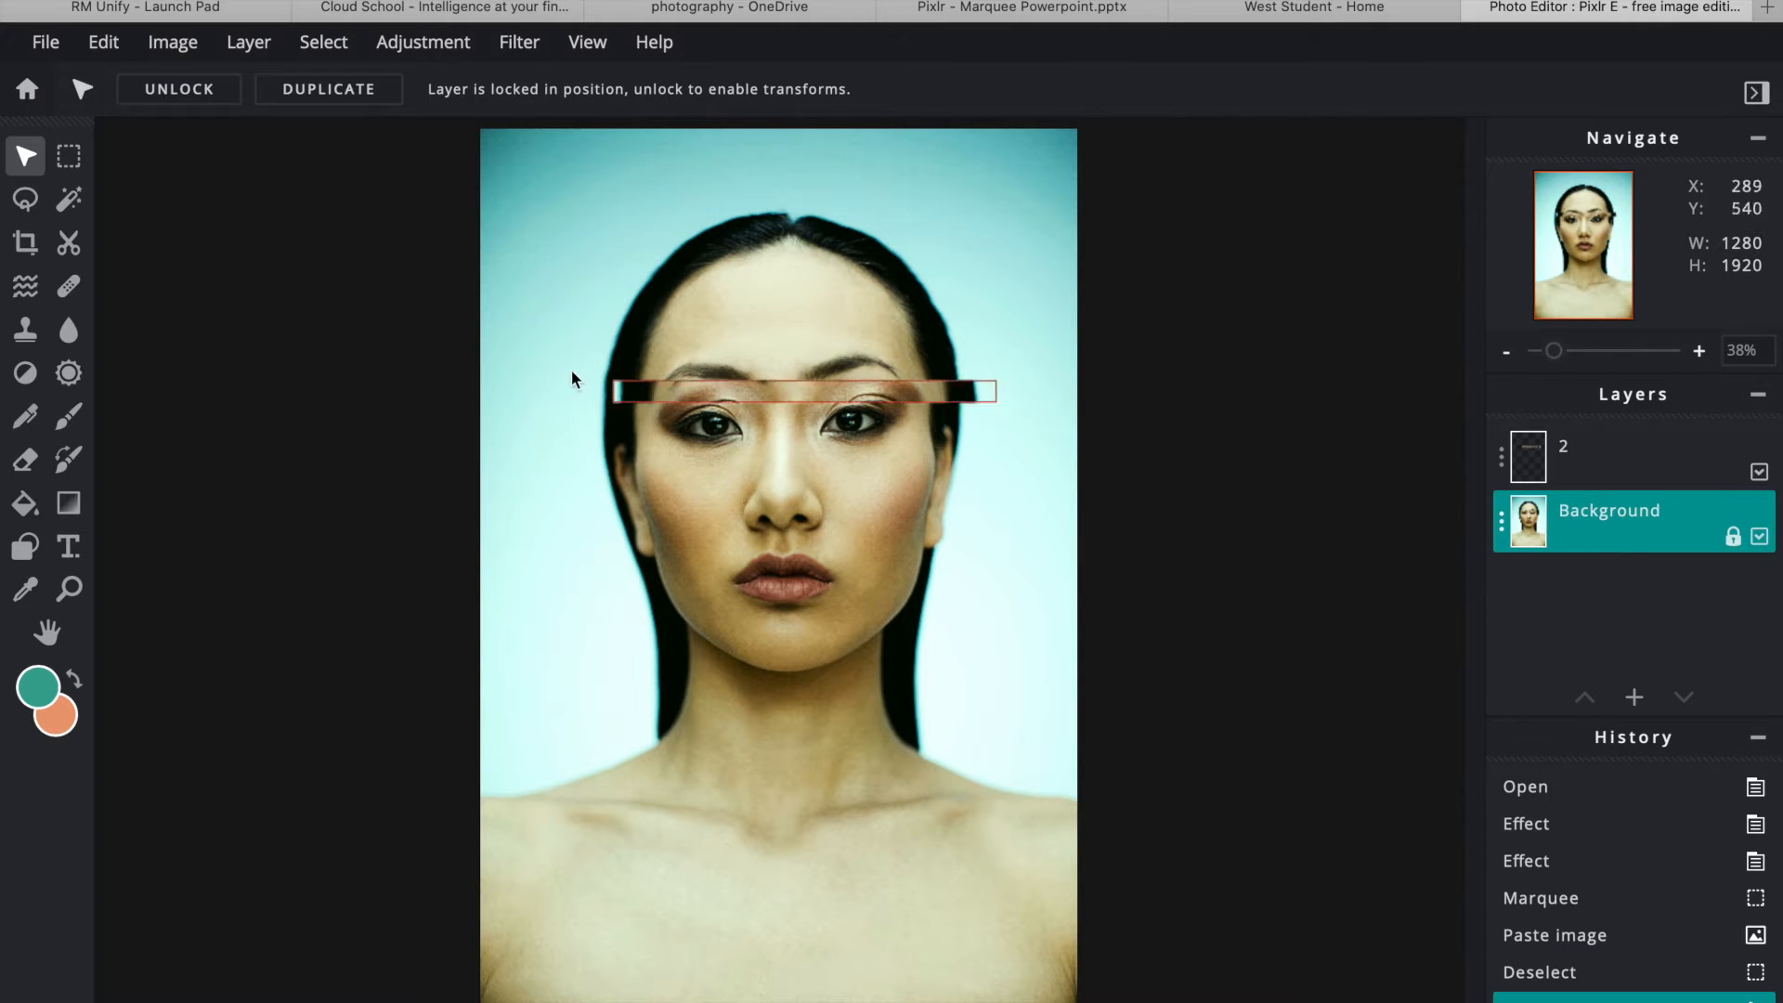
{"action": "left_click", "coordinate": [82, 169]}
{"action": "left_click_drag", "start_coordinate": [595, 412], "coordinate": [1006, 425]}
{"action": "key", "text": "ctrl+c"}
{"action": "key", "text": "ctrl+v"}
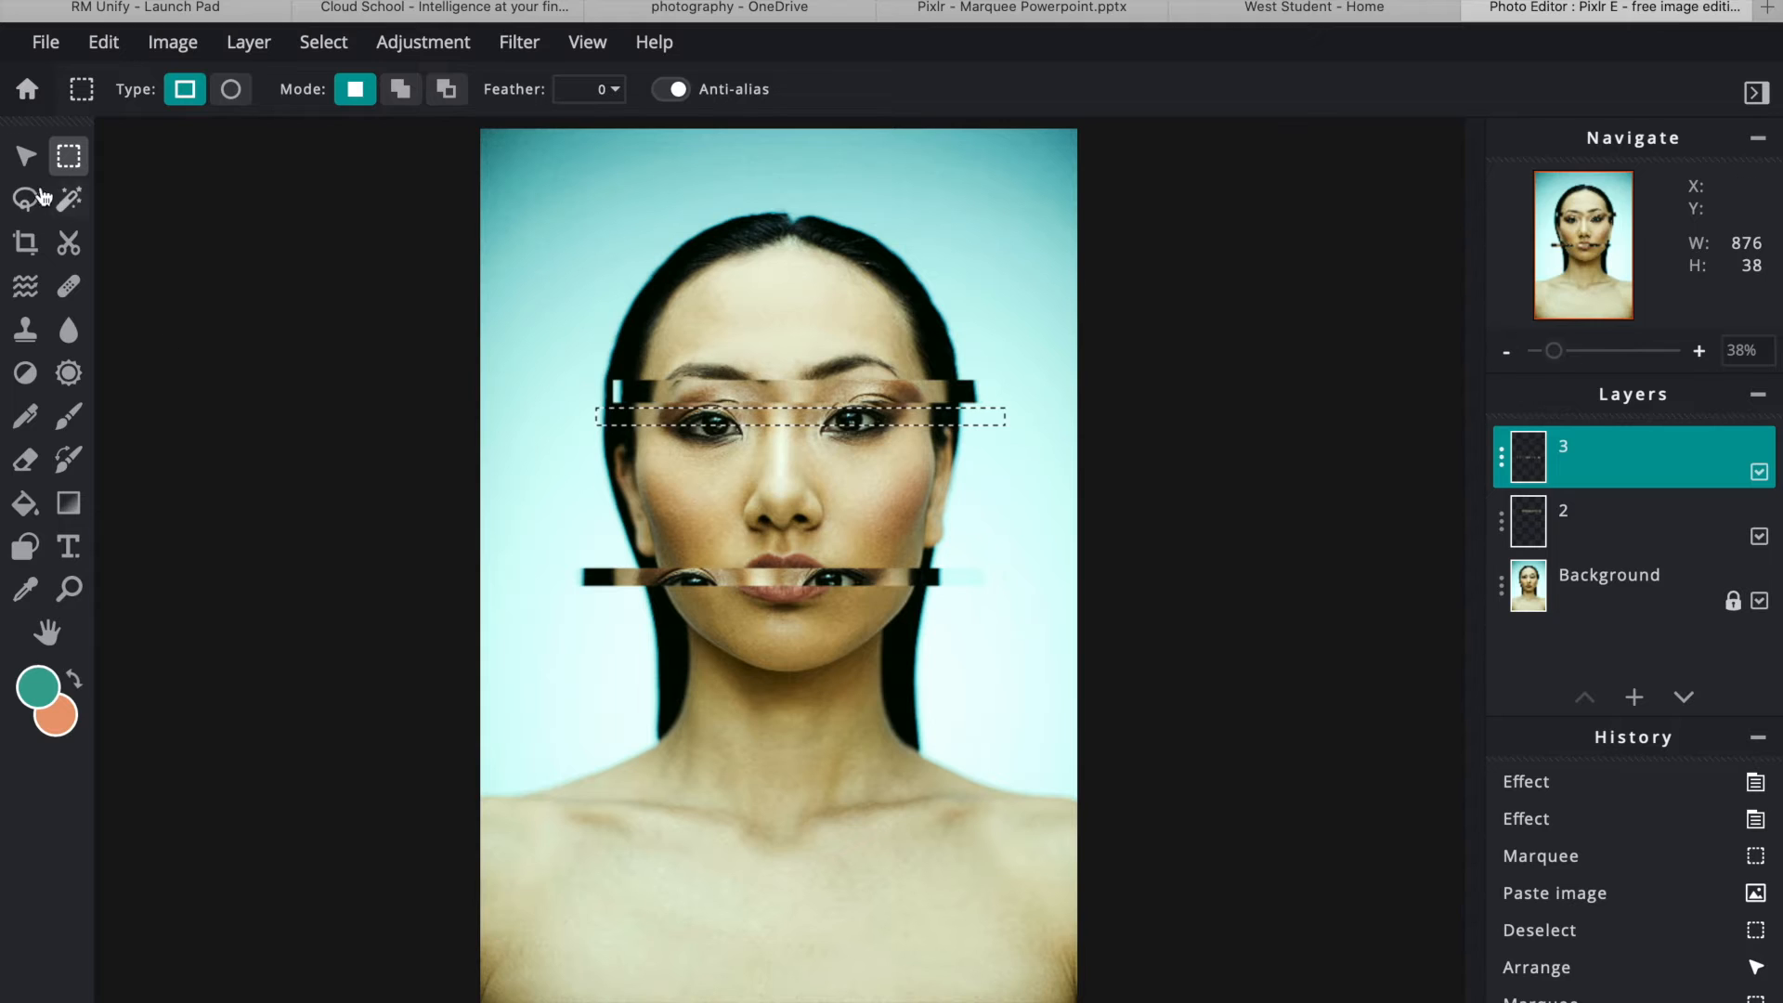
{"action": "left_click", "coordinate": [26, 156]}
{"action": "left_click", "coordinate": [691, 575]}
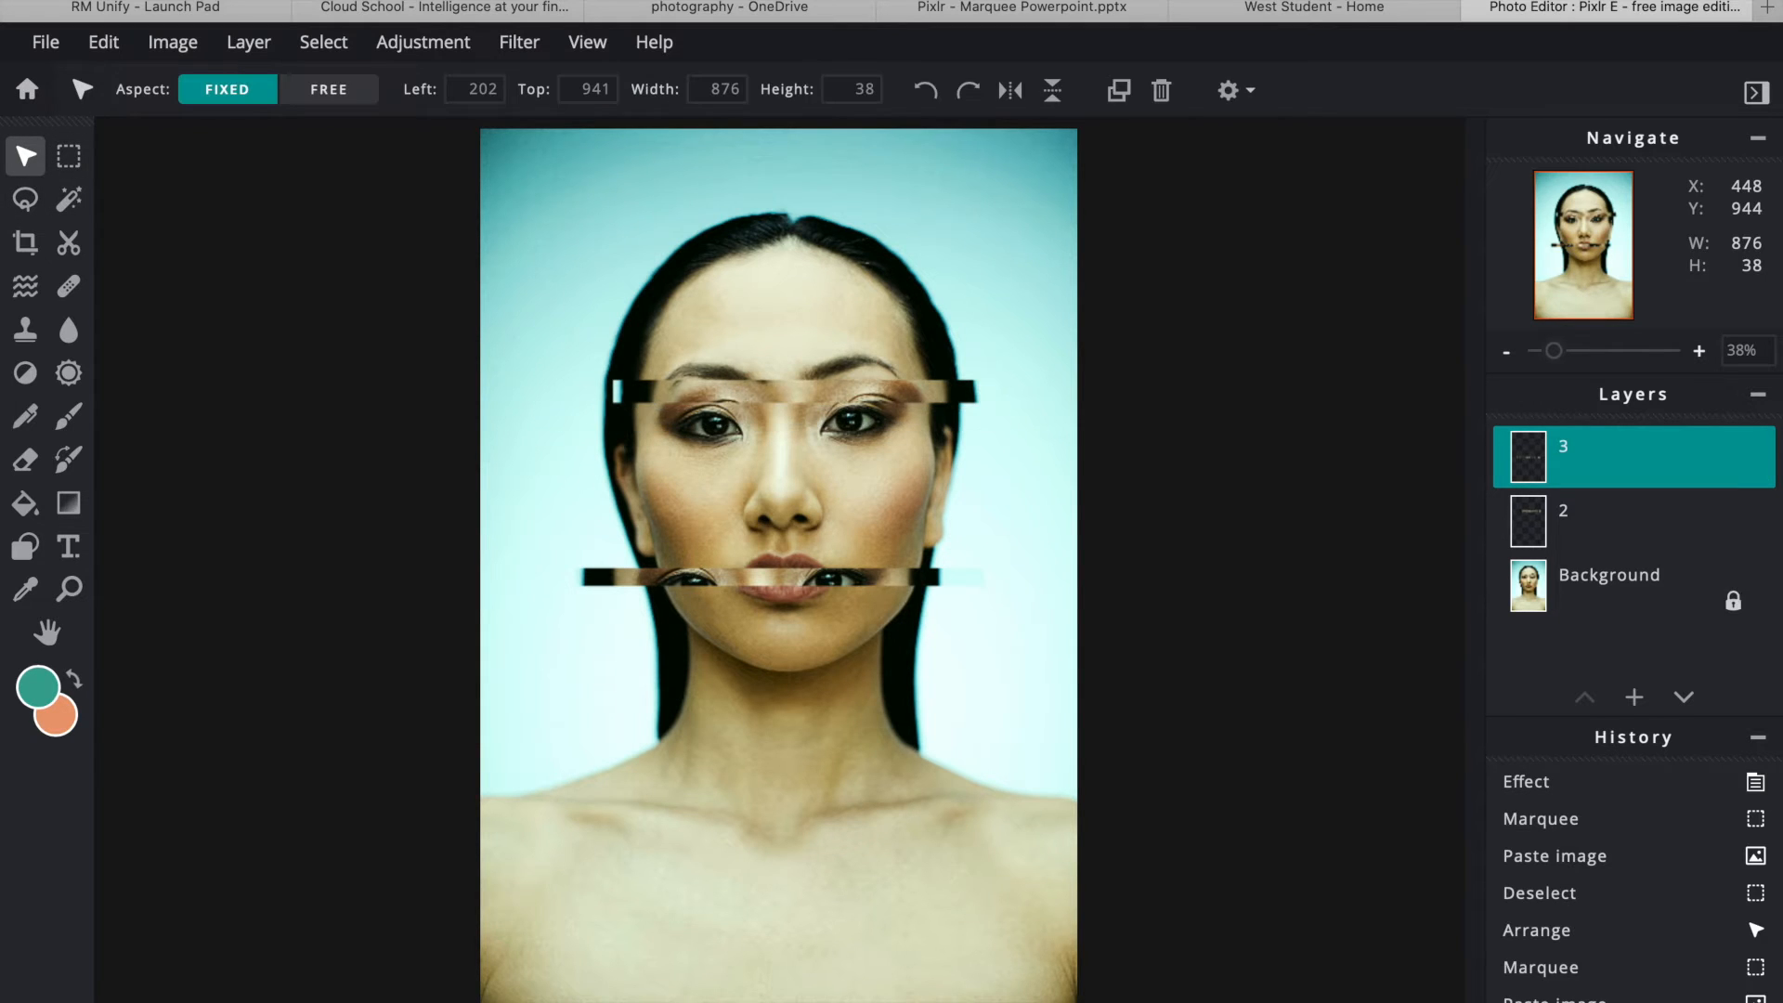
{"action": "left_click_drag", "start_coordinate": [709, 570], "coordinate": [721, 414]}
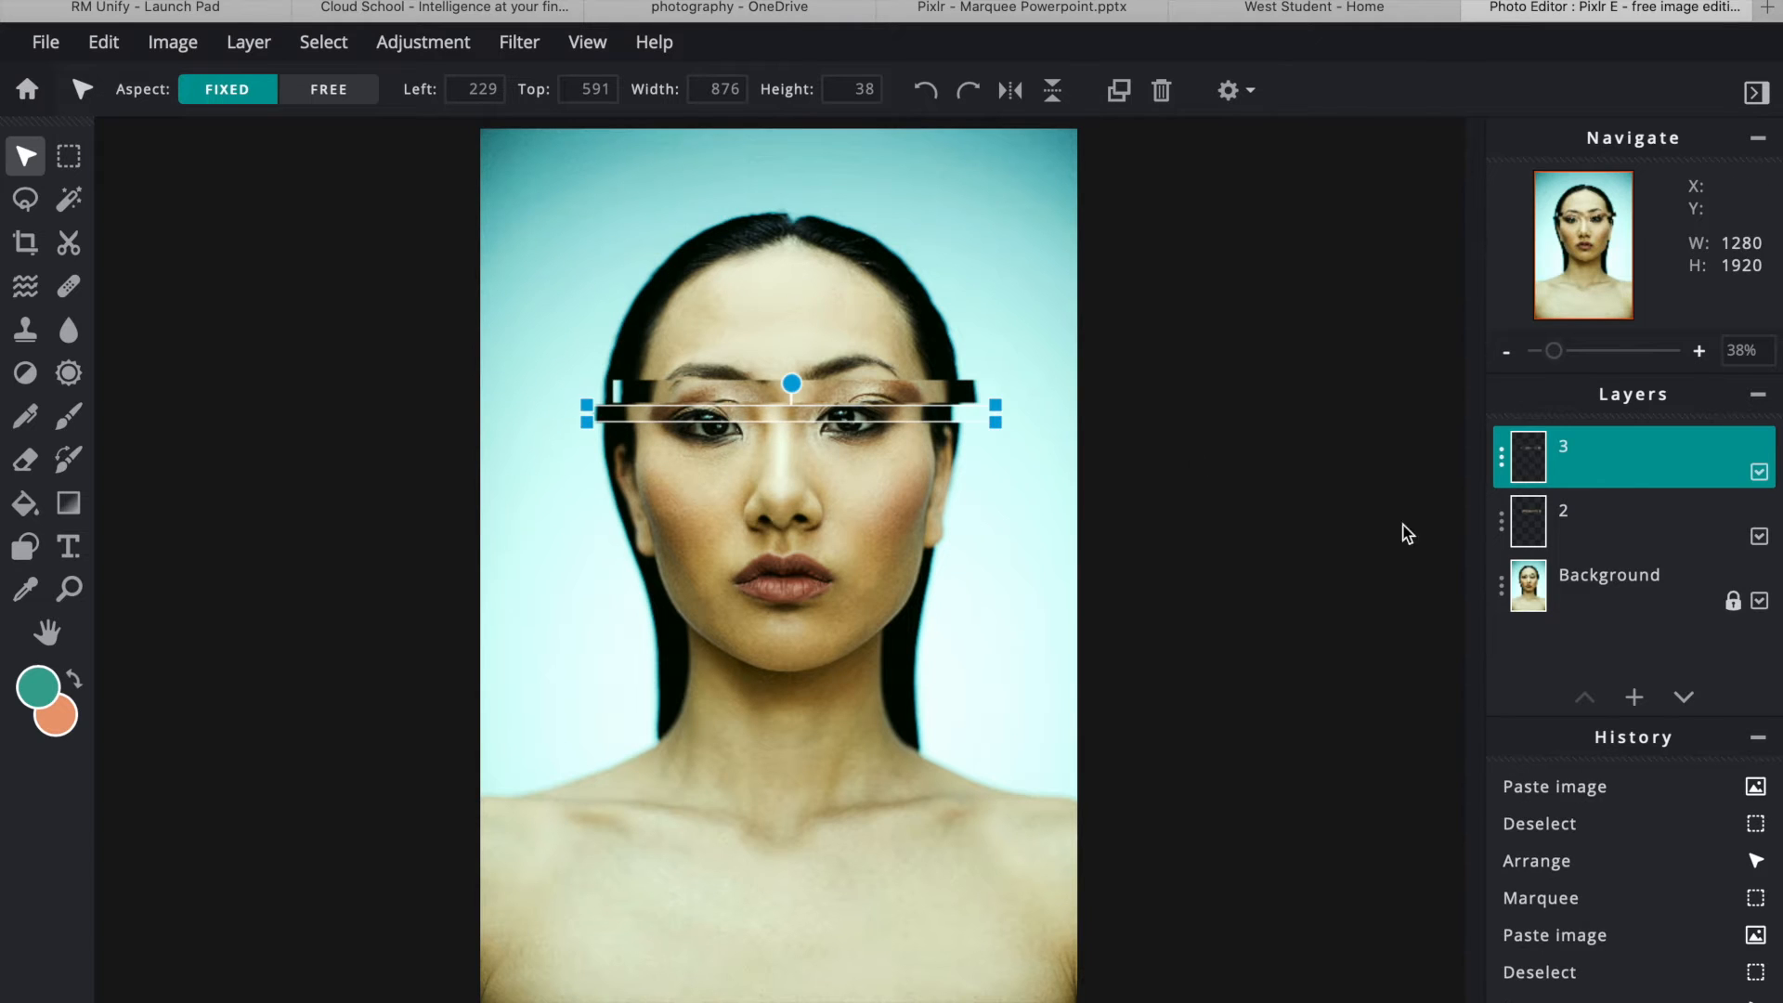
- Copy a strip from just below the eyes to layer 4 and shift it into place
{"action": "left_click", "coordinate": [1605, 594]}
{"action": "left_click", "coordinate": [68, 155]}
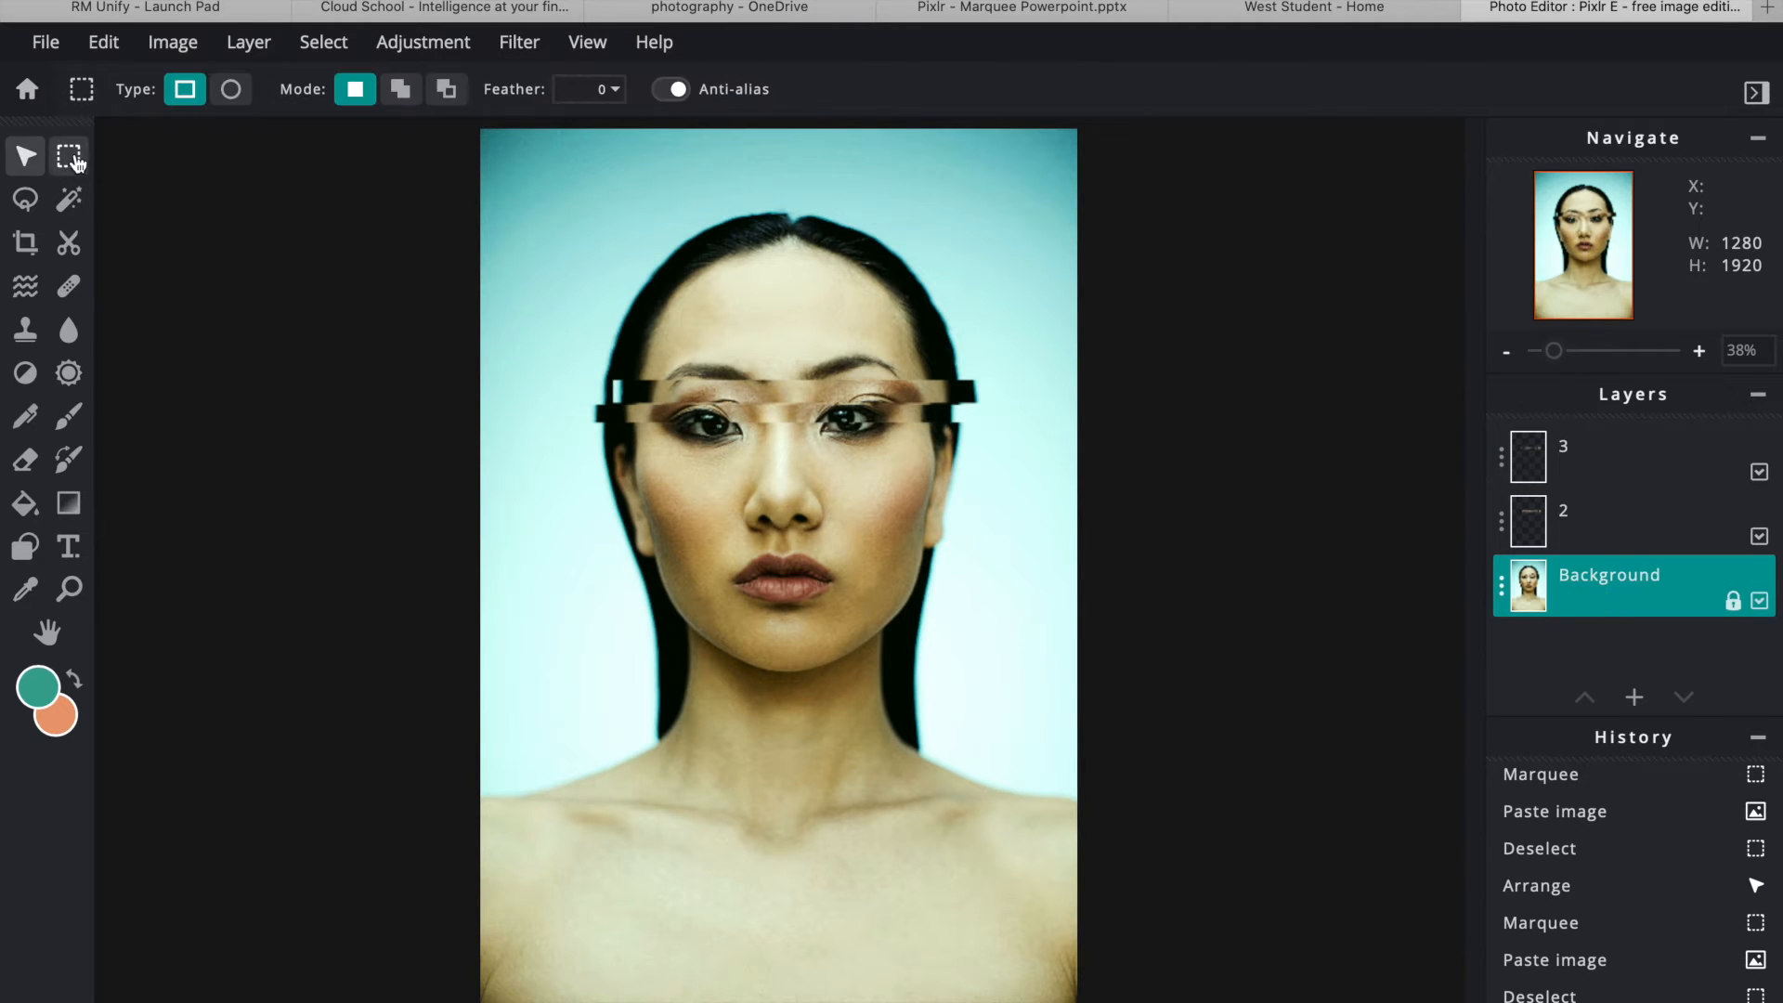
{"action": "left_click_drag", "start_coordinate": [595, 430], "coordinate": [974, 458]}
{"action": "key", "text": "ctrl+c"}
{"action": "key", "text": "ctrl+v"}
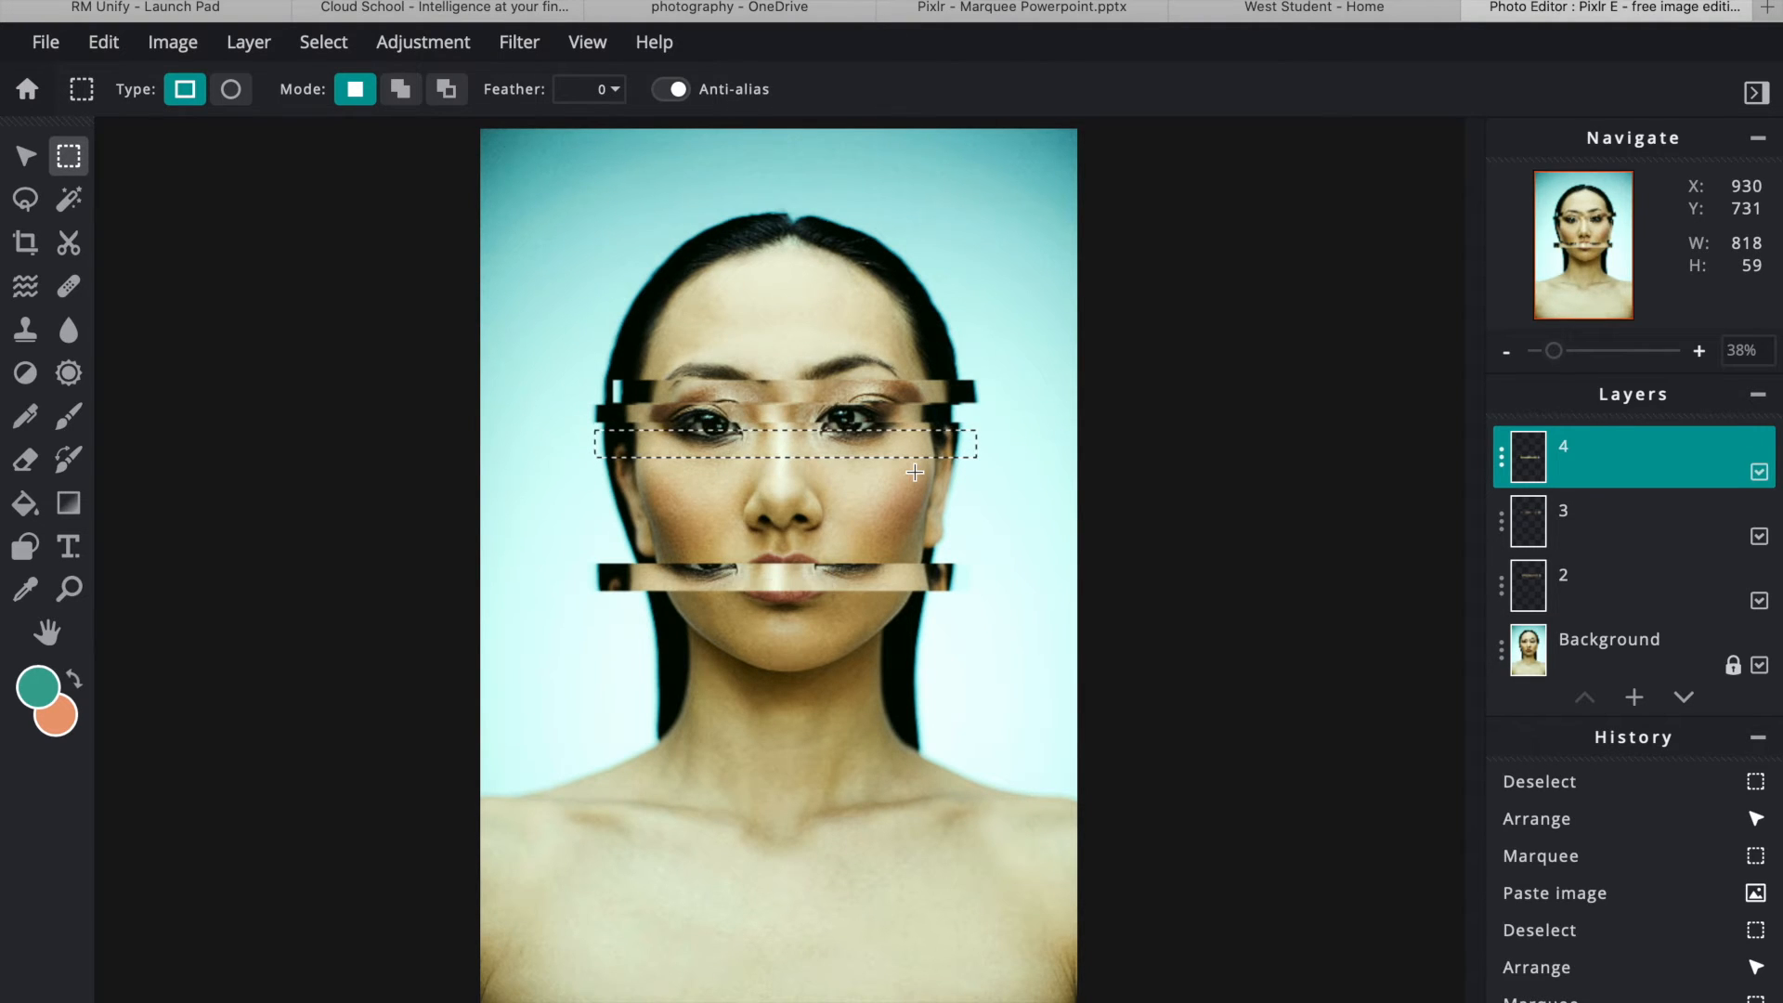
{"action": "key", "text": "ctrl+d"}
{"action": "left_click", "coordinate": [25, 155]}
{"action": "left_click_drag", "start_coordinate": [684, 583], "coordinate": [700, 452]}
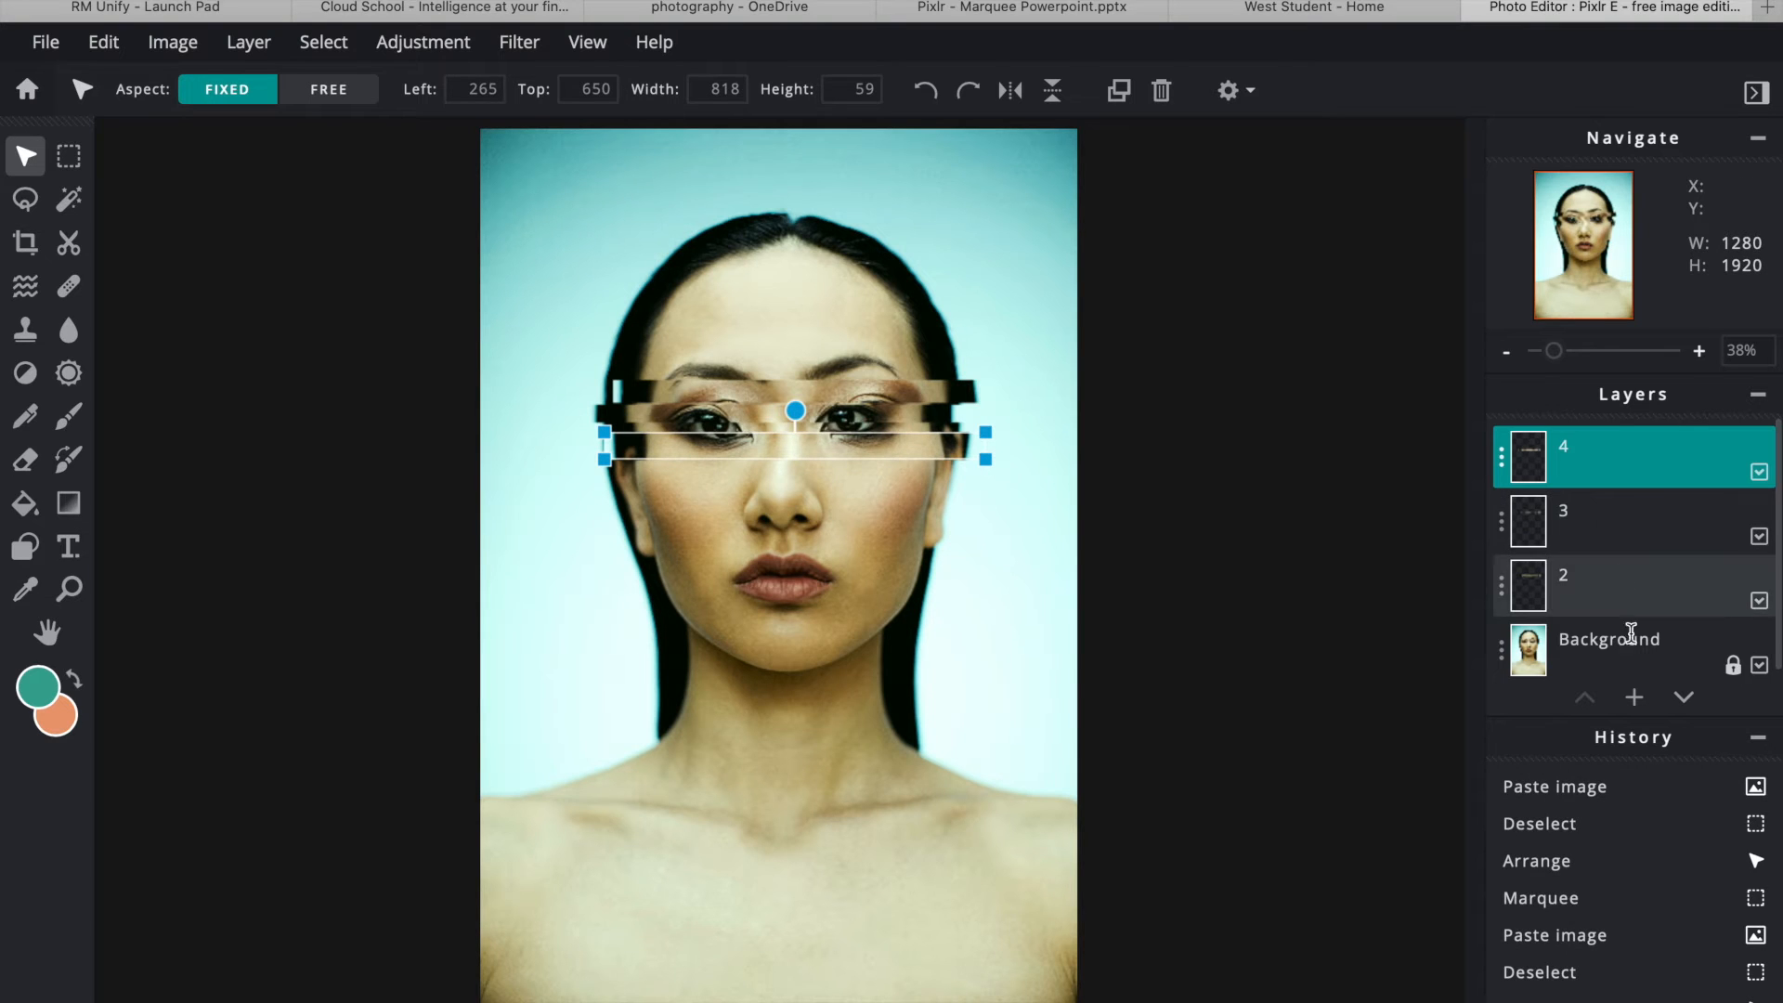
- Copy another strip below the eyes to layer 5 and move it up over the face
{"action": "left_click", "coordinate": [1632, 639]}
{"action": "left_click", "coordinate": [69, 155]}
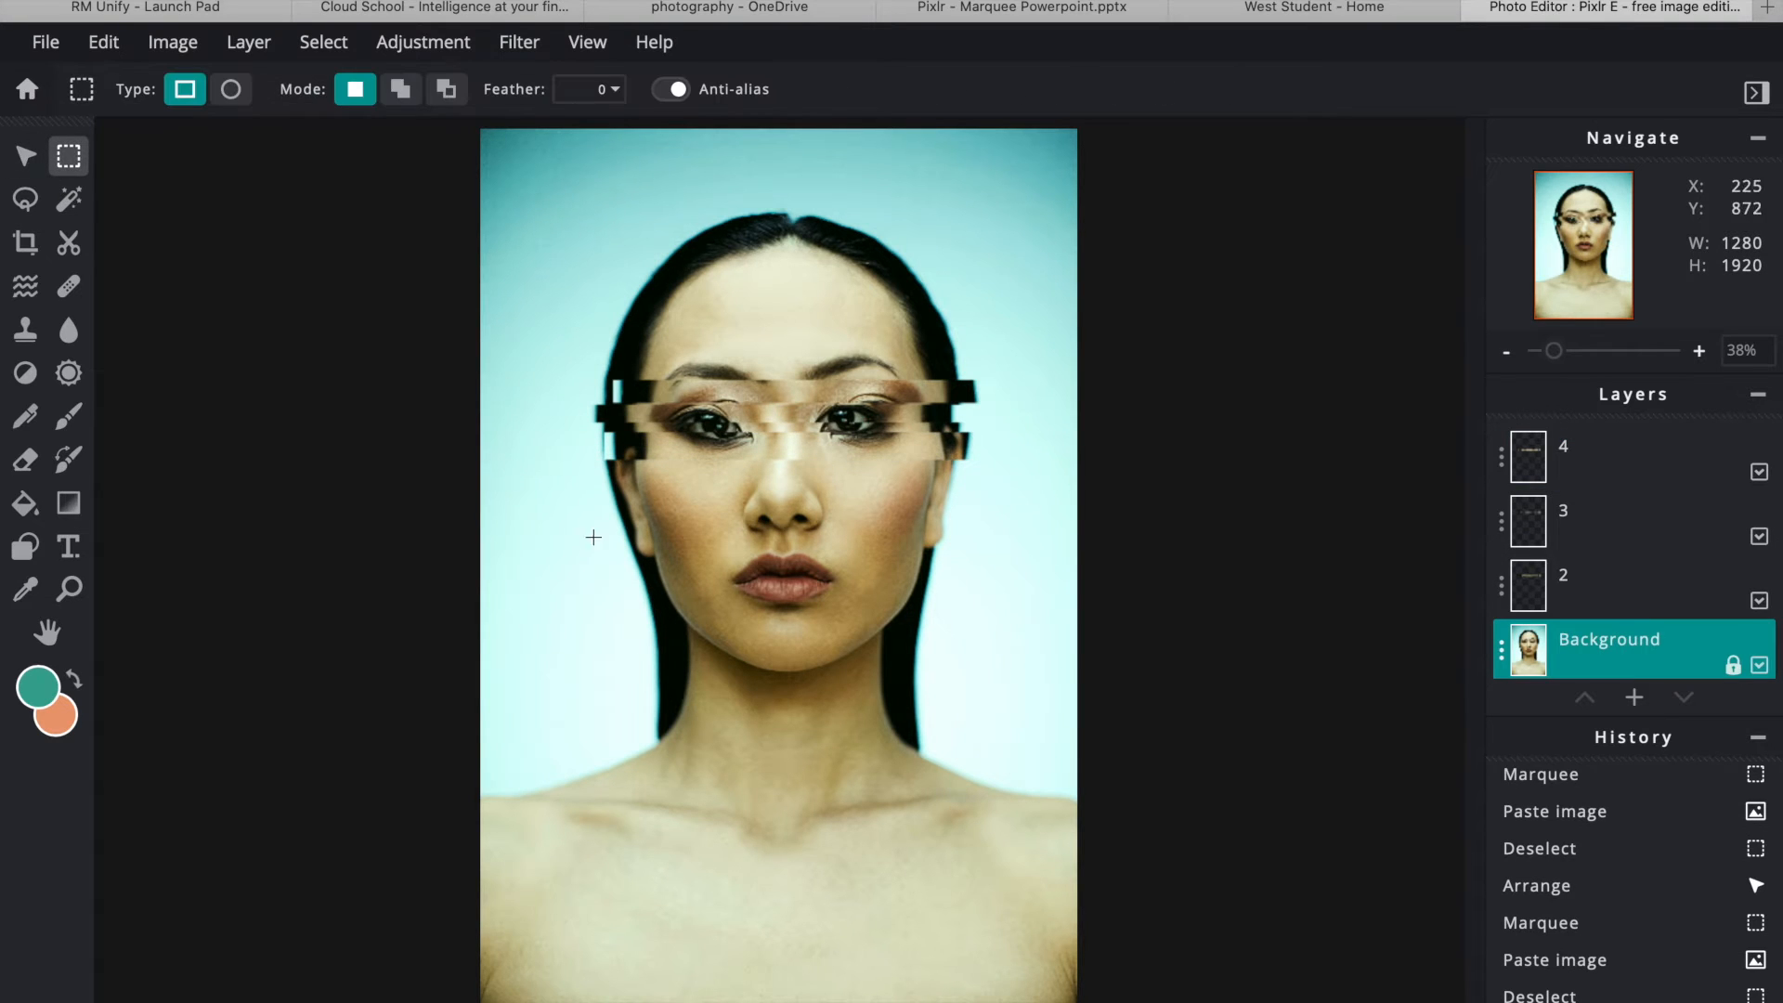
{"action": "left_click_drag", "start_coordinate": [575, 468], "coordinate": [1001, 490]}
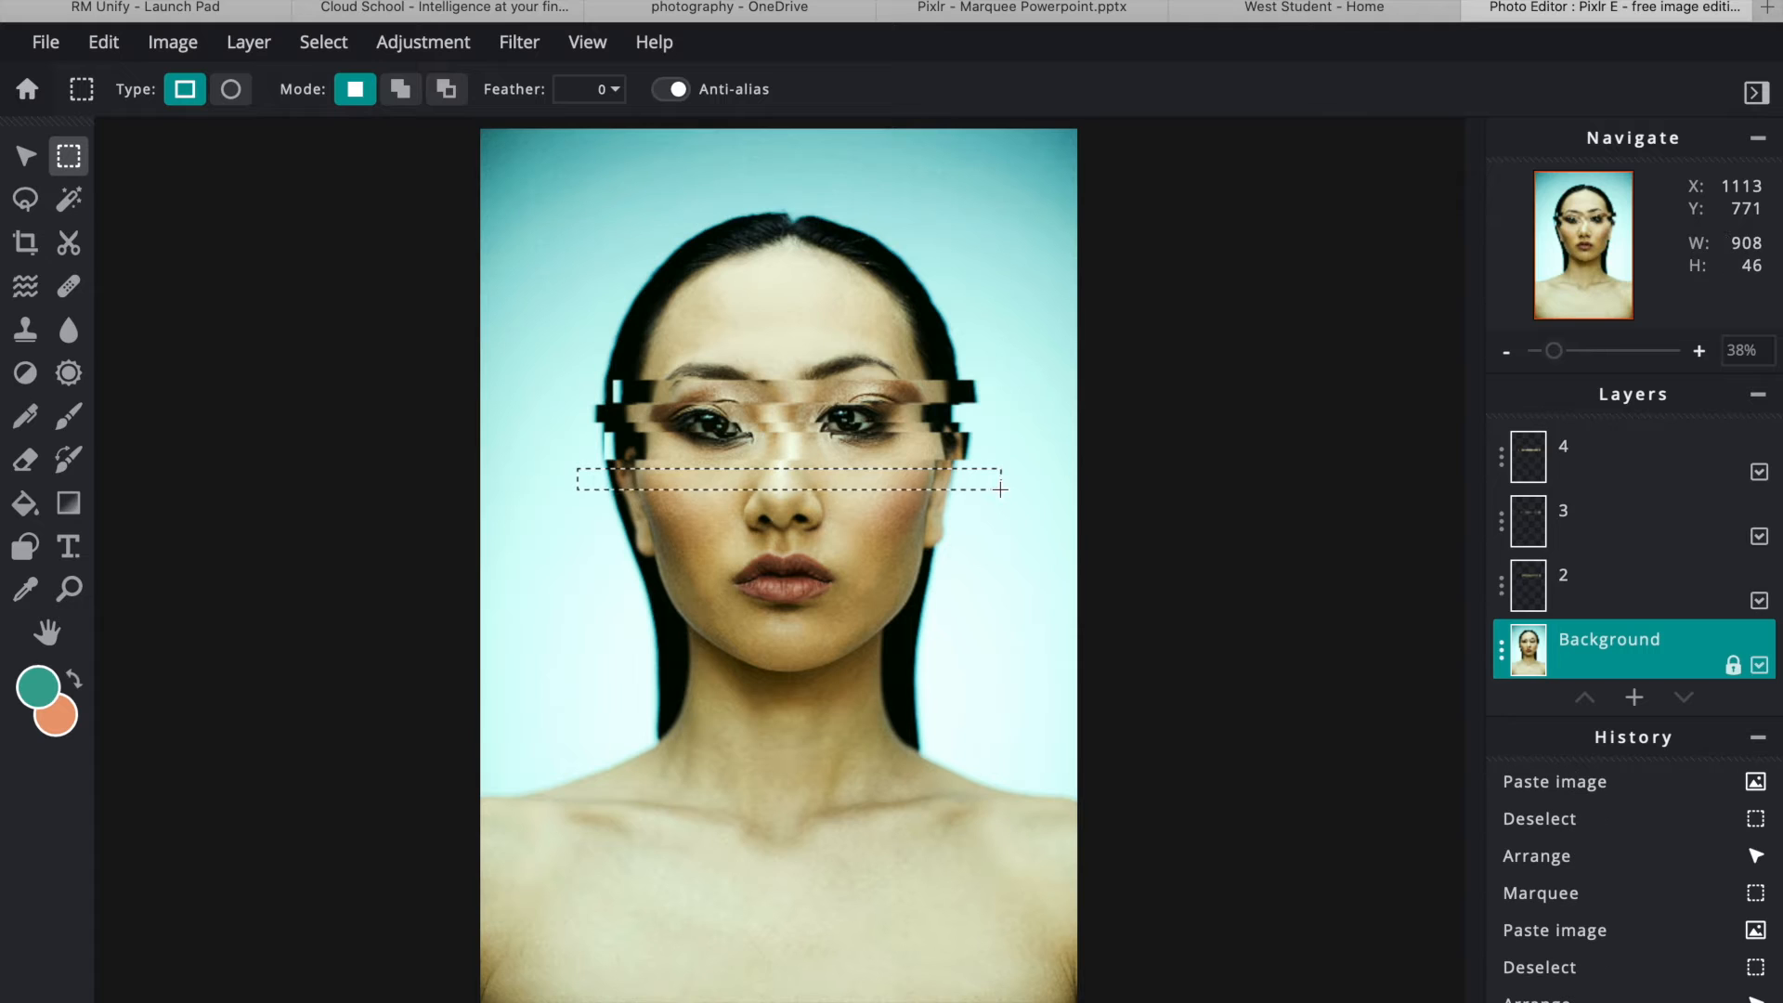
{"action": "key", "text": "ctrl+c"}
{"action": "key", "text": "ctrl+v"}
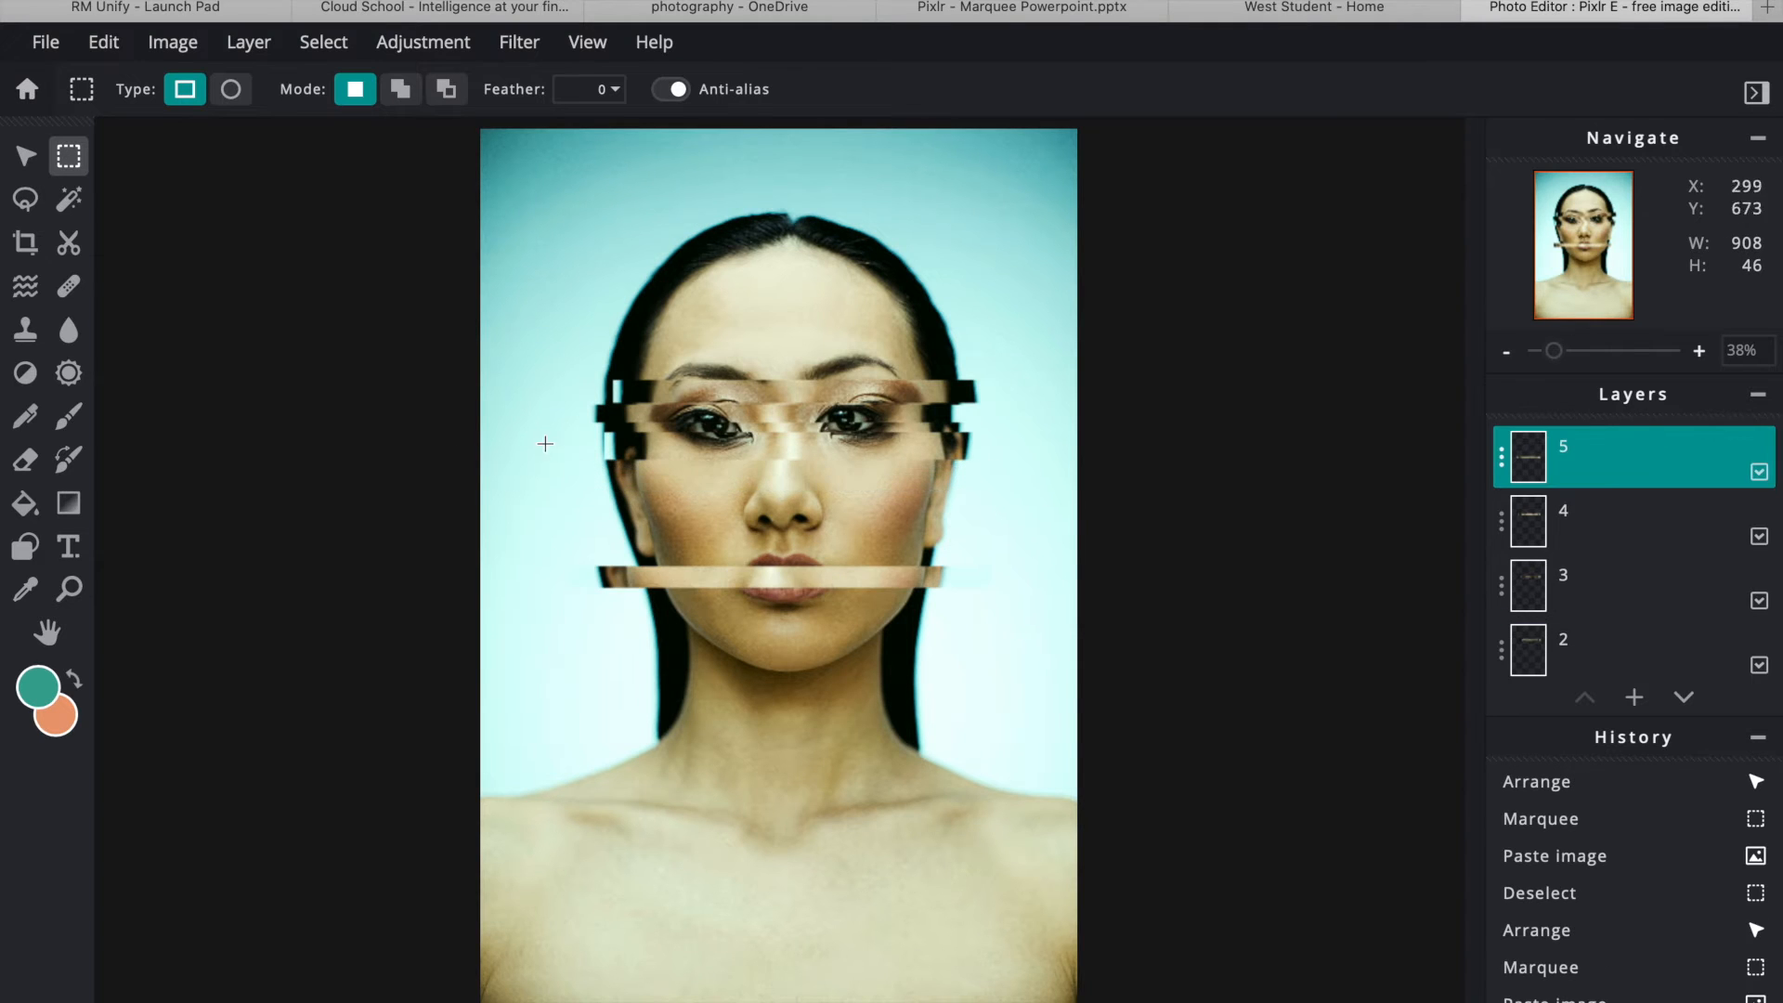
{"action": "left_click", "coordinate": [25, 156]}
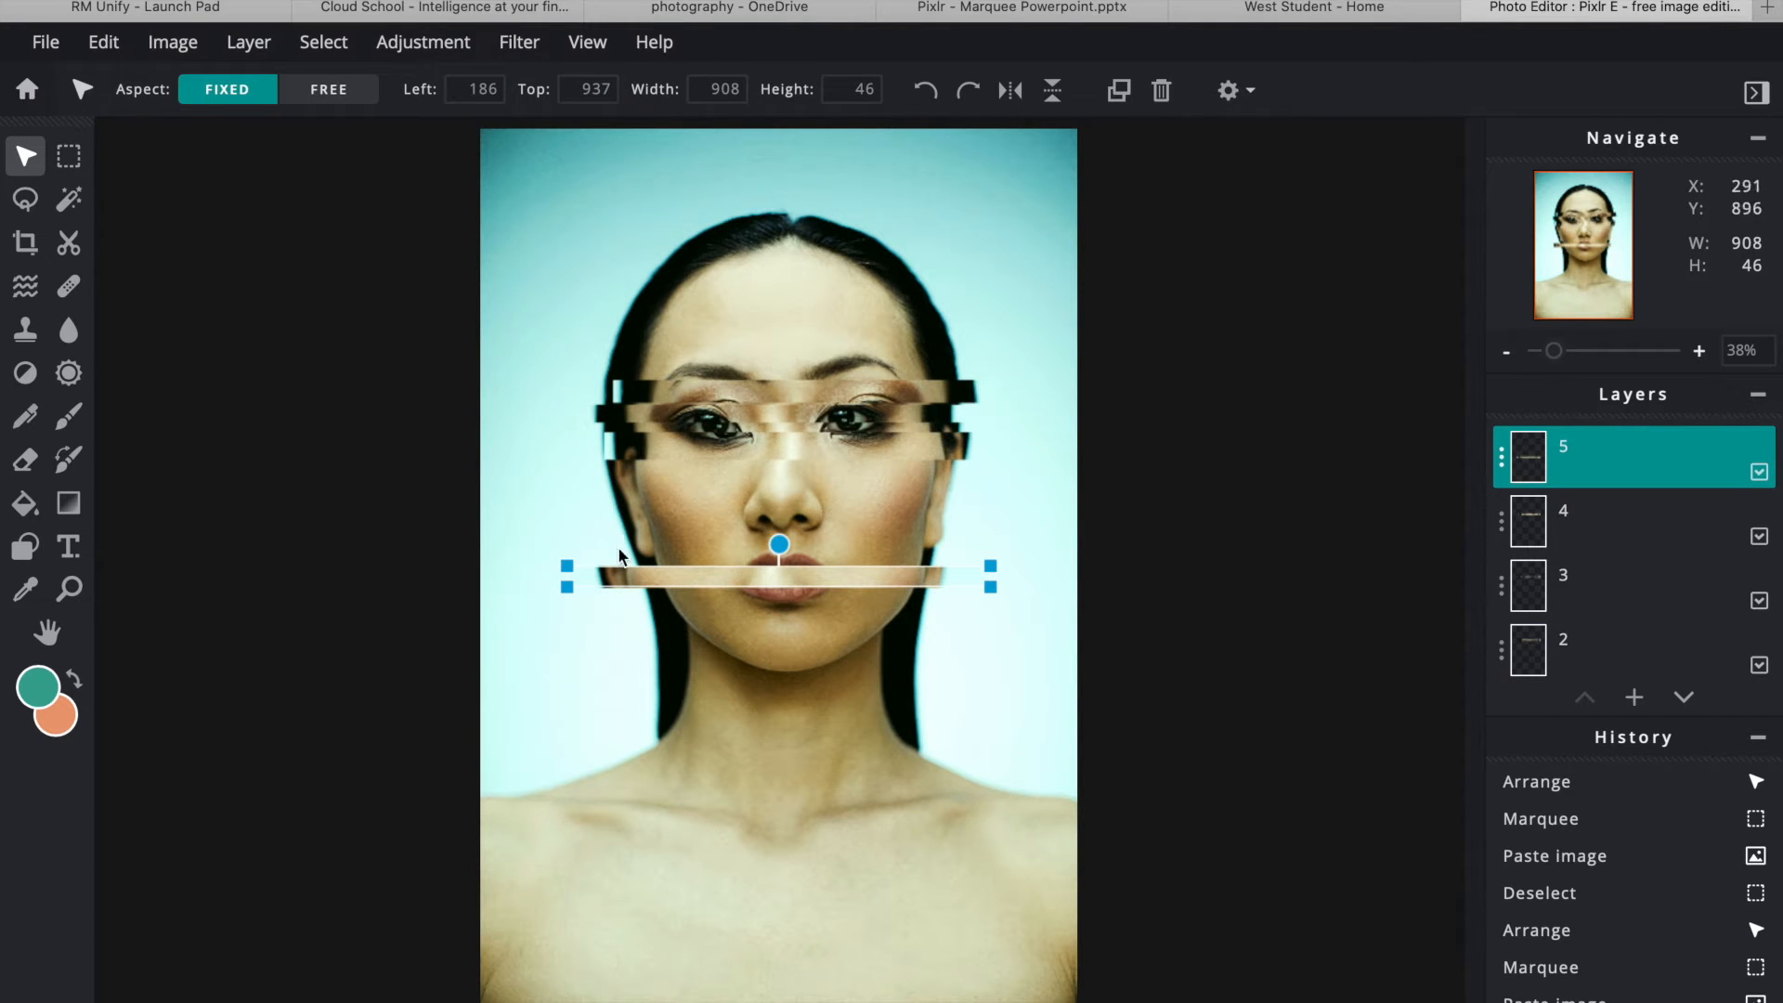
{"action": "left_click_drag", "start_coordinate": [620, 574], "coordinate": [623, 482]}
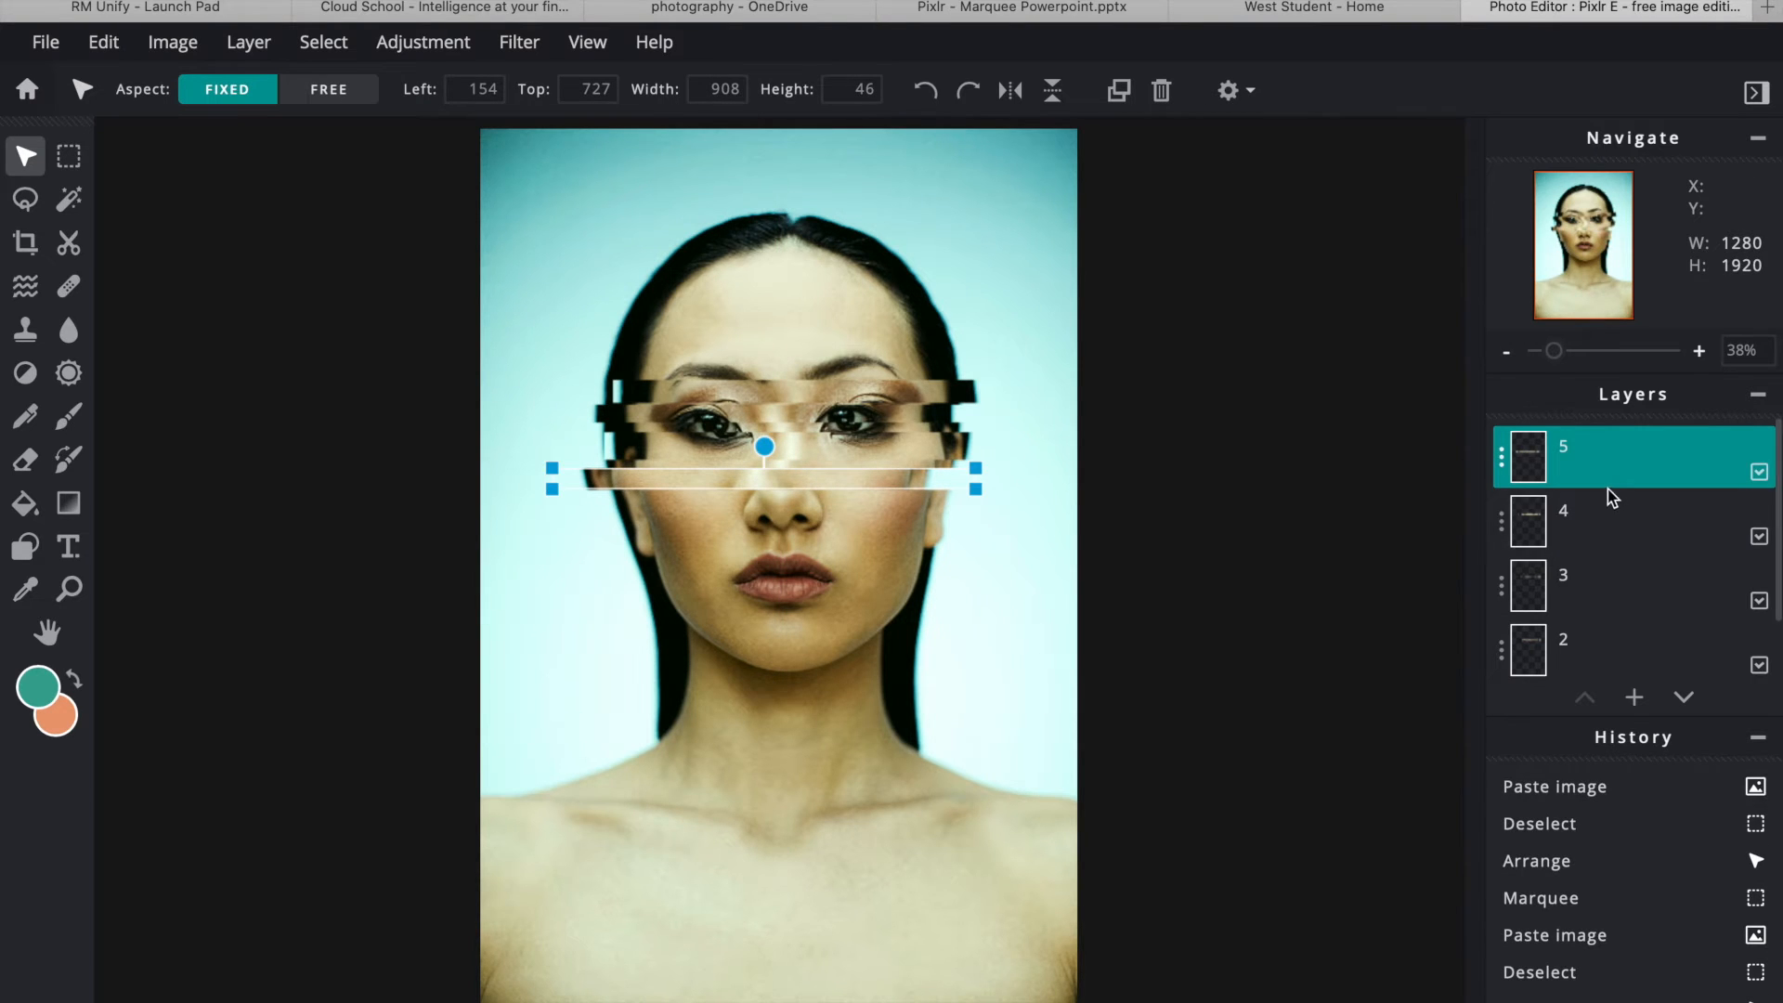
- Copy a strip across the nose to a new layer and offset it over the nose
{"action": "scroll", "coordinate": [1616, 599], "scroll_direction": "down", "scroll_amount": 2}
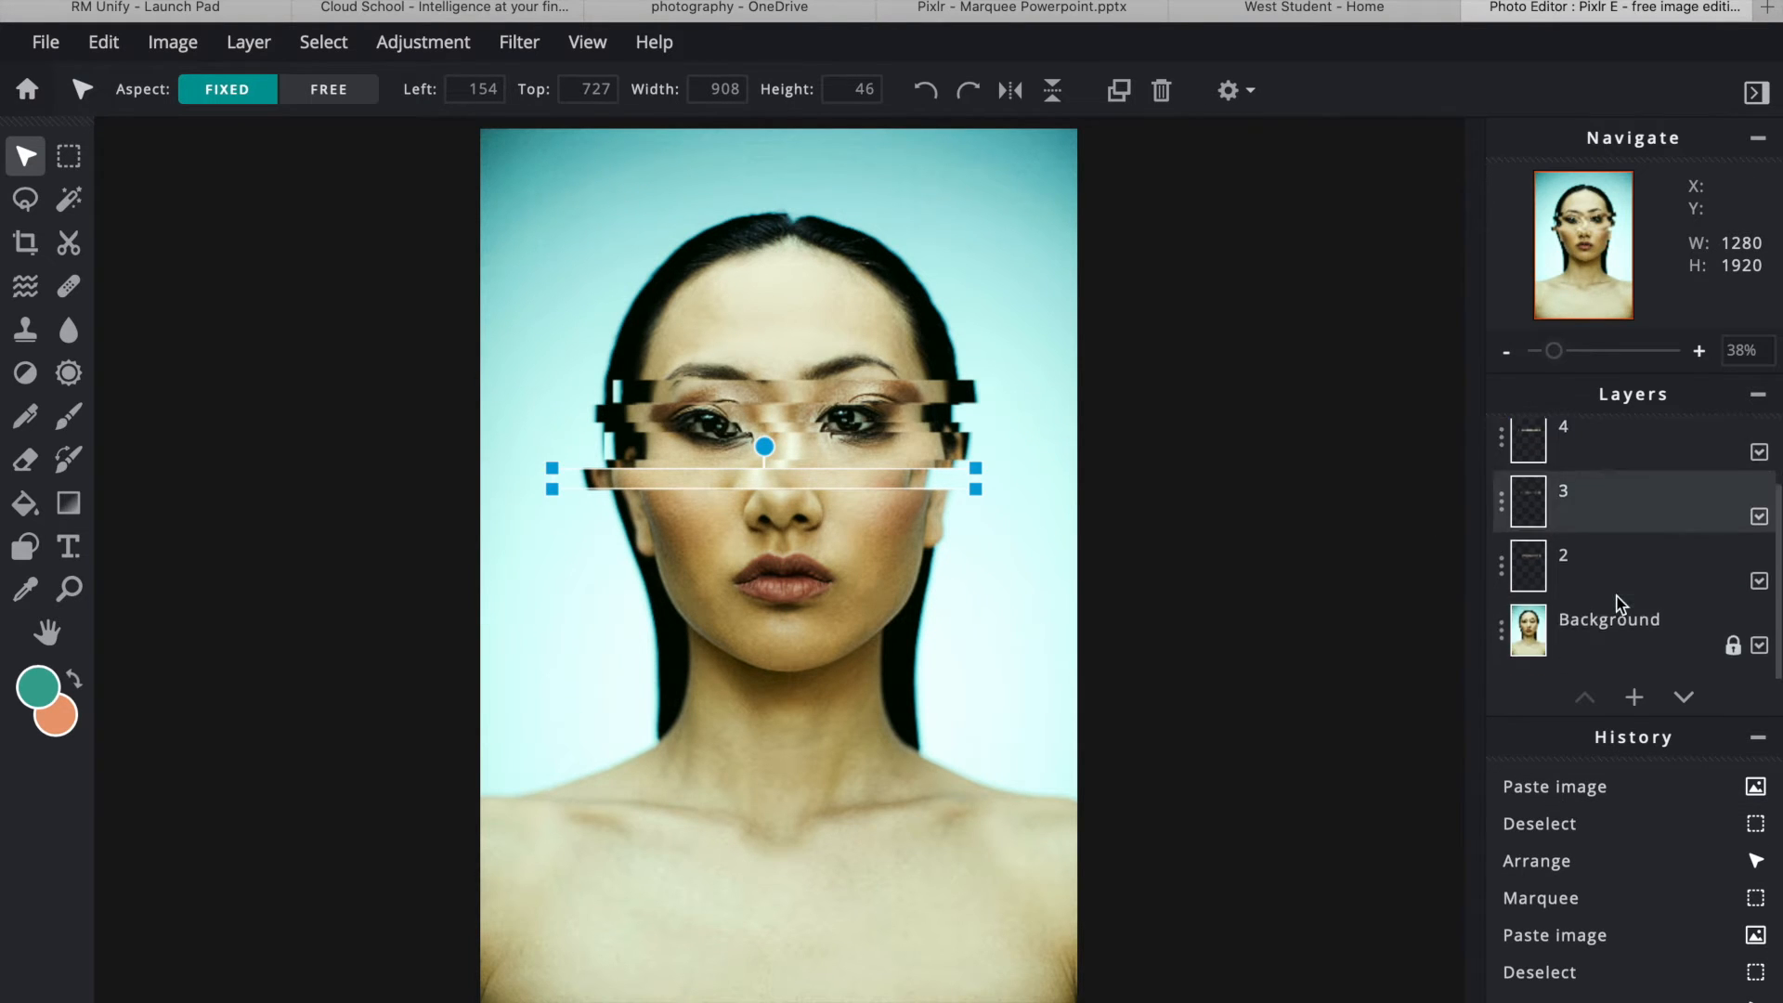
{"action": "left_click", "coordinate": [1620, 655]}
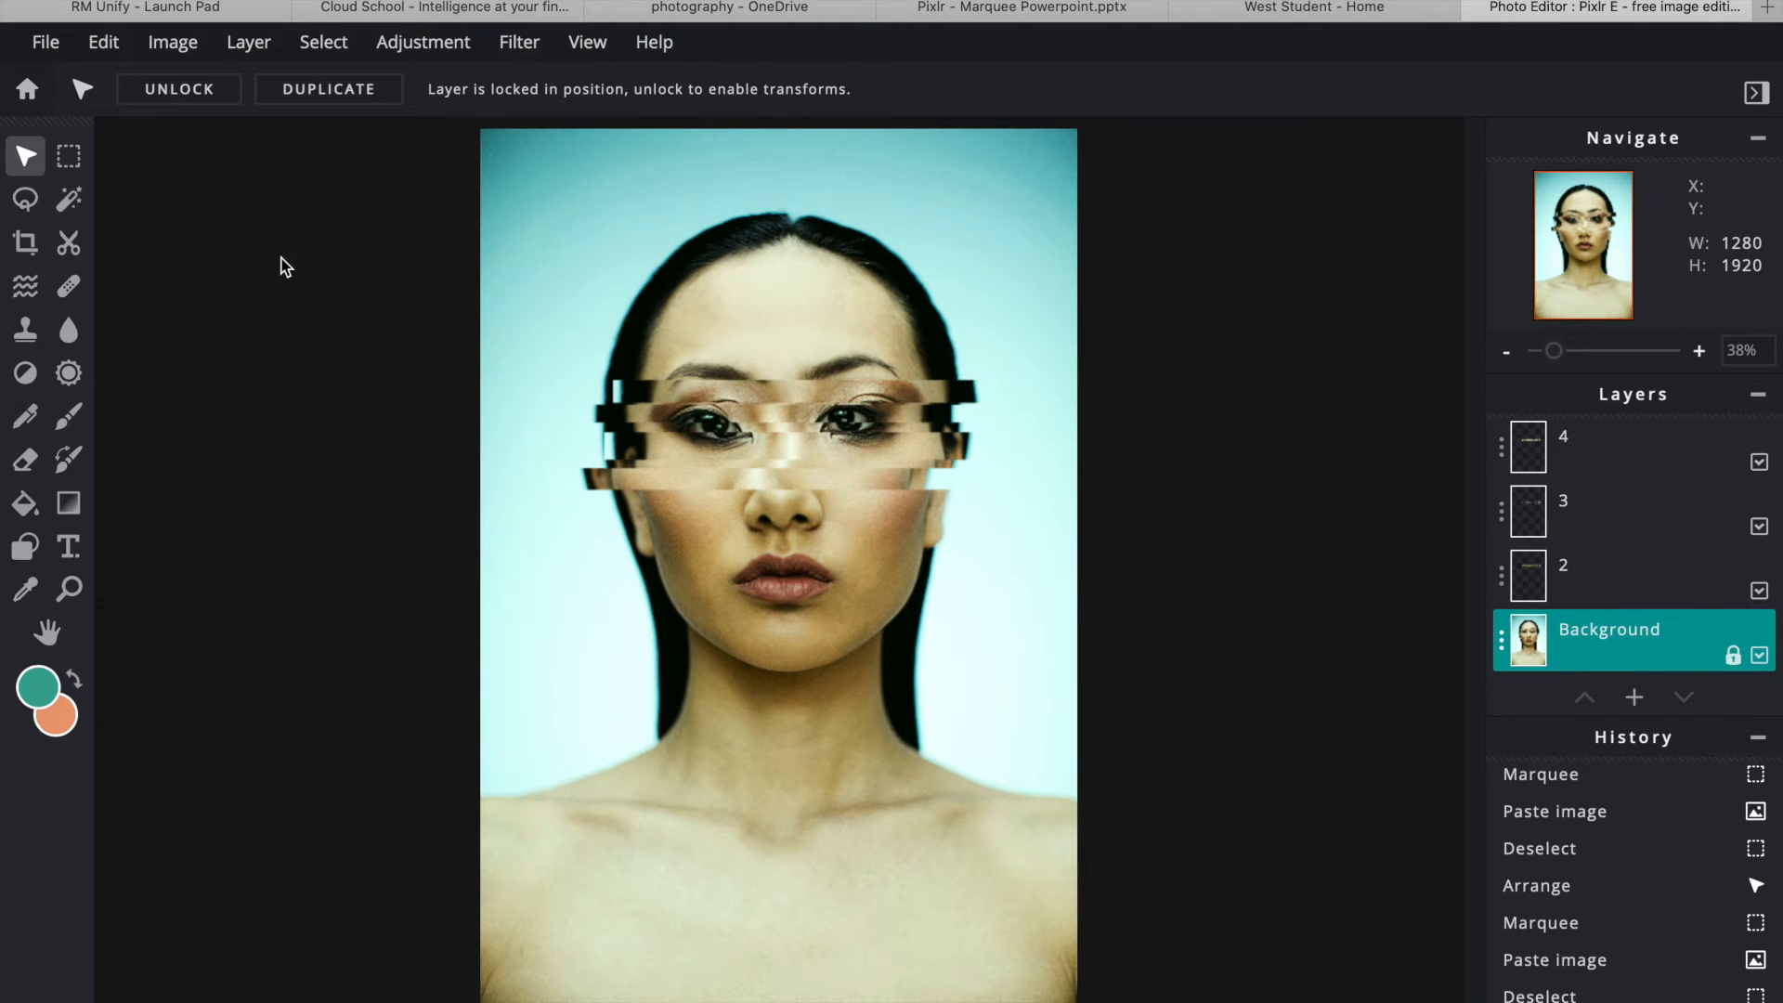
{"action": "left_click", "coordinate": [80, 160]}
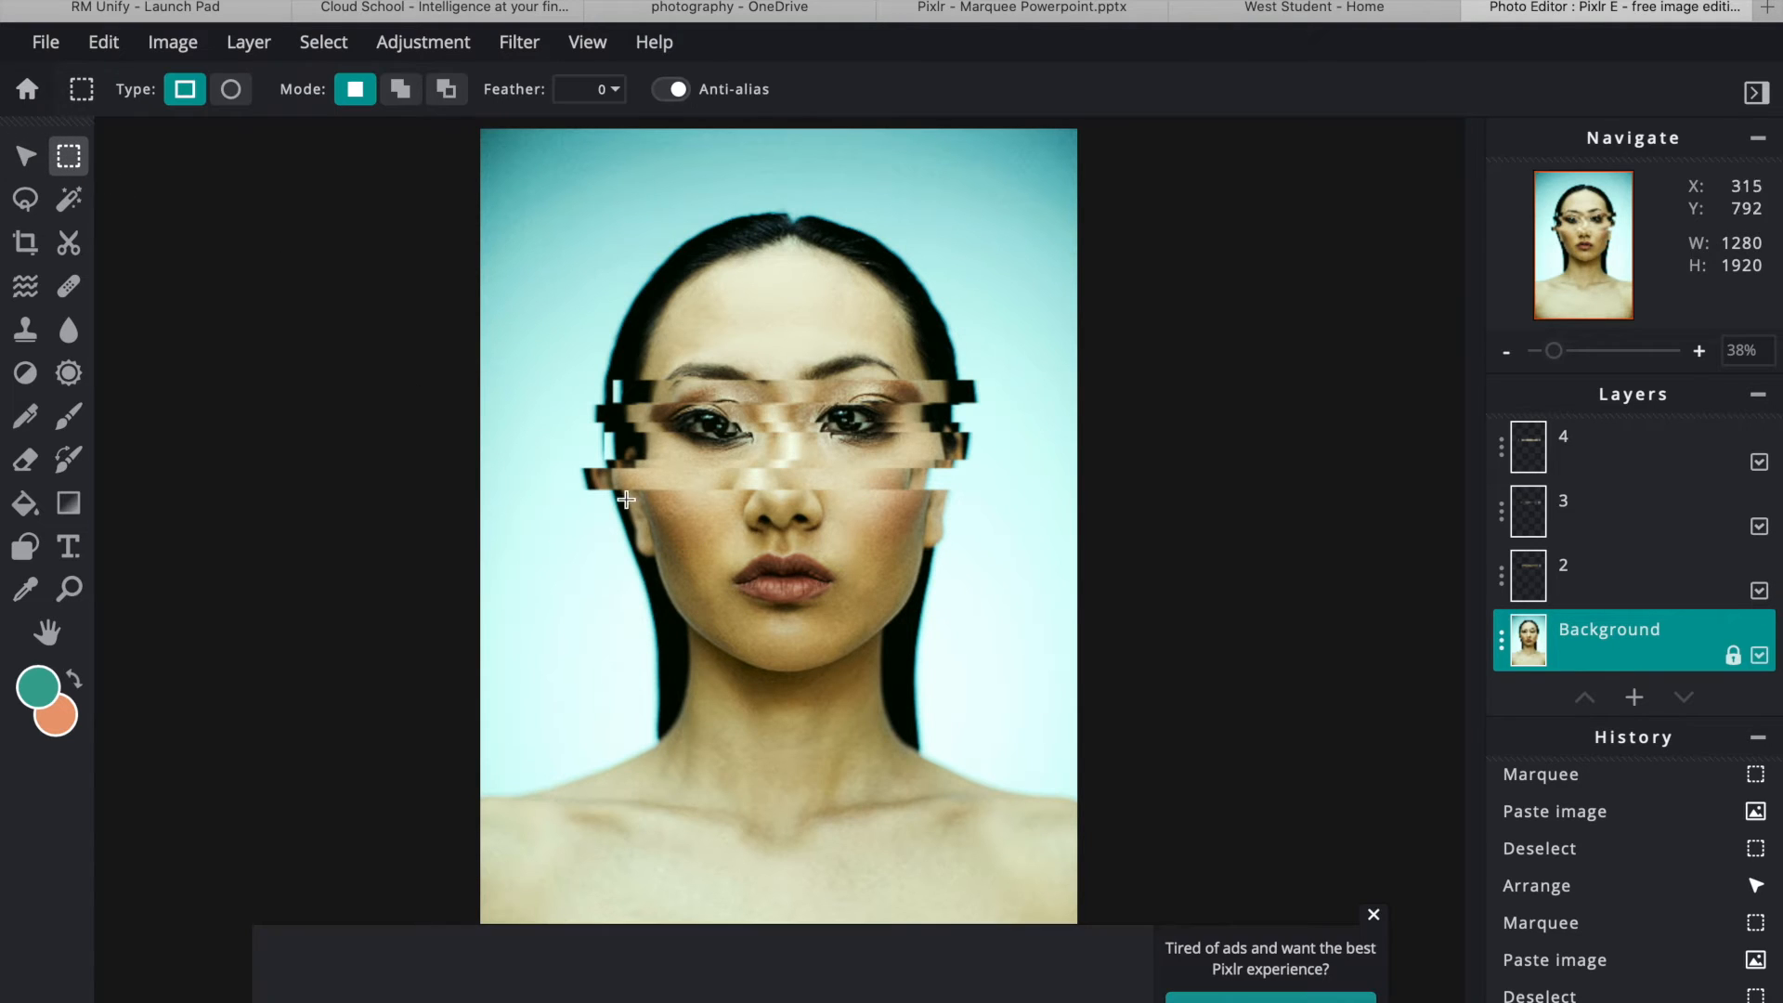
{"action": "left_click_drag", "start_coordinate": [601, 512], "coordinate": [993, 529]}
{"action": "key", "text": "ctrl+c"}
{"action": "key", "text": "ctrl+v"}
{"action": "key", "text": "Down"}
{"action": "key", "text": "Down"}
{"action": "key", "text": "Down"}
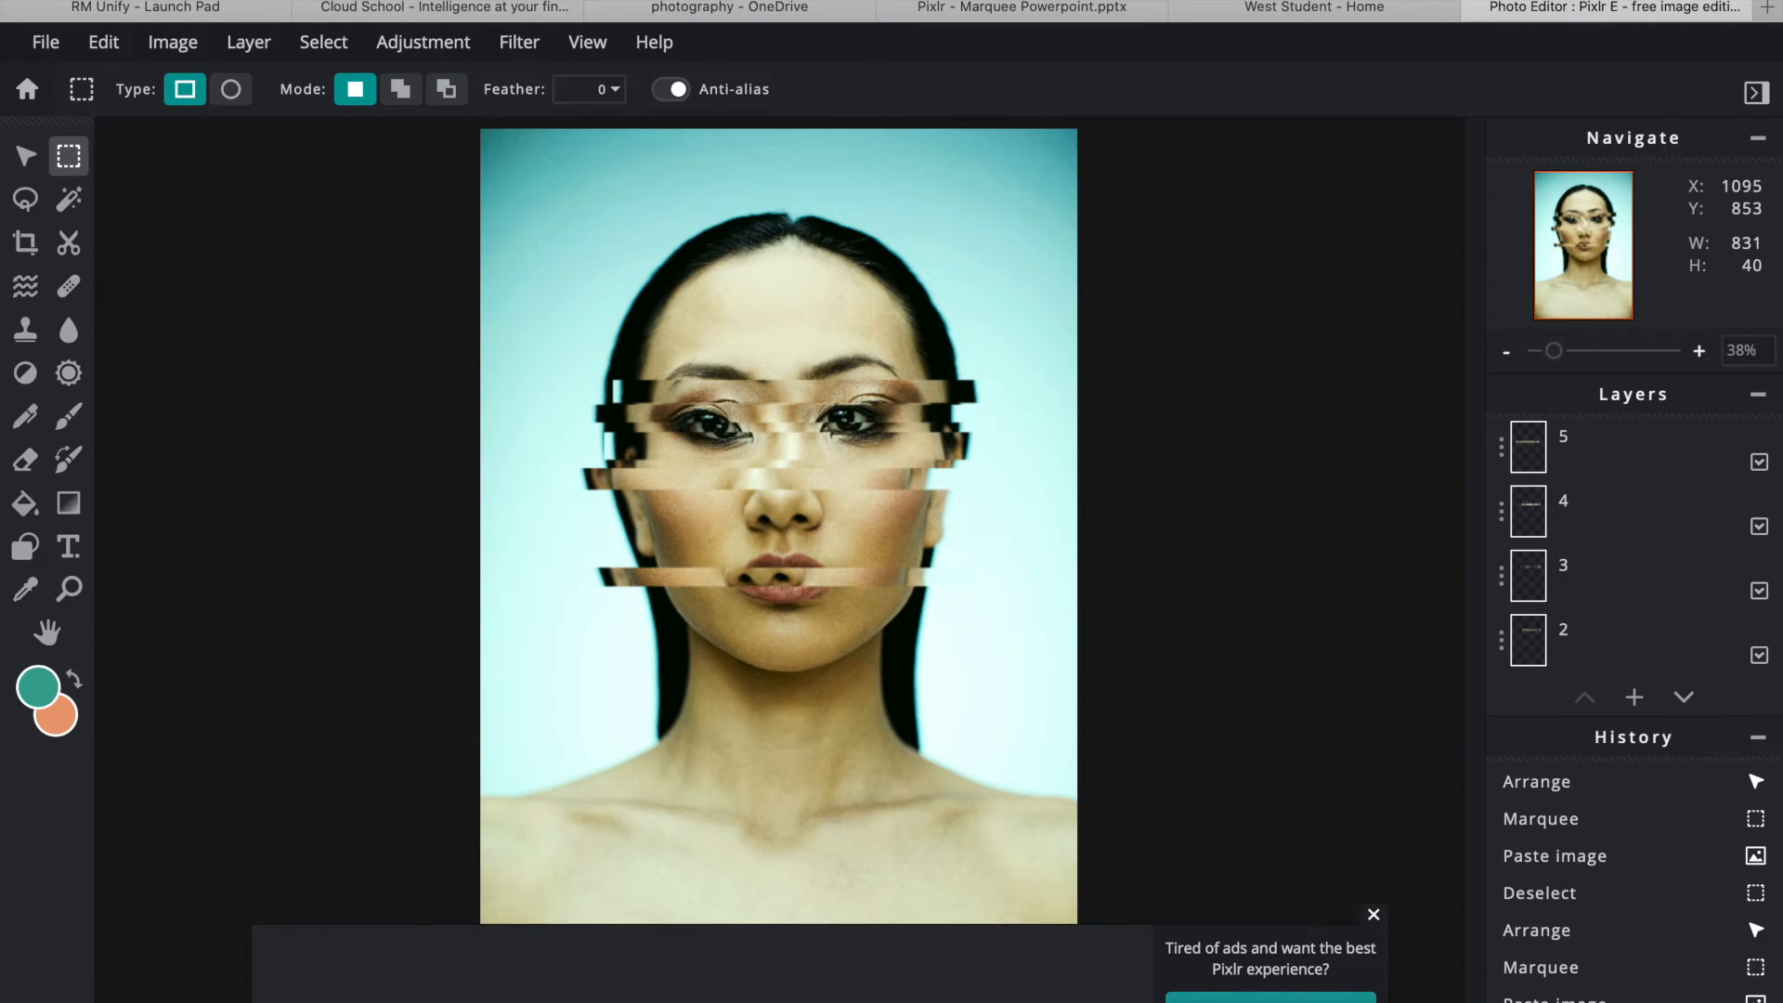
{"action": "left_click", "coordinate": [25, 156]}
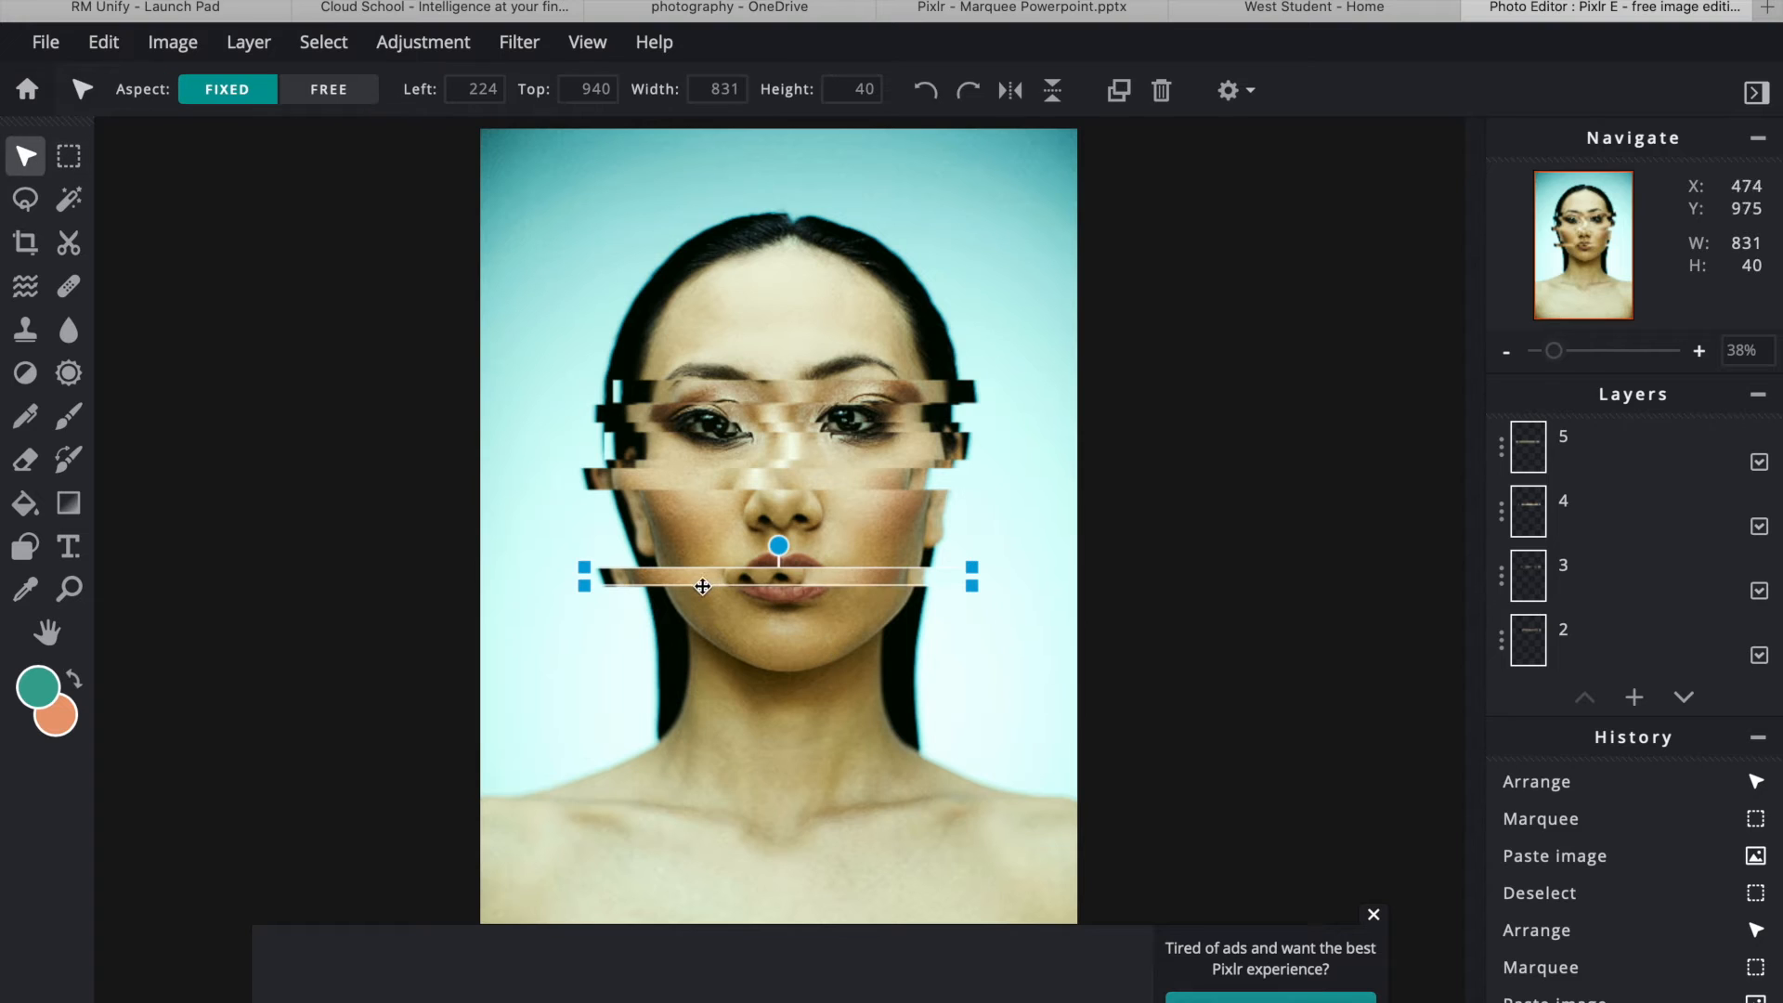
{"action": "left_click_drag", "start_coordinate": [703, 576], "coordinate": [736, 521]}
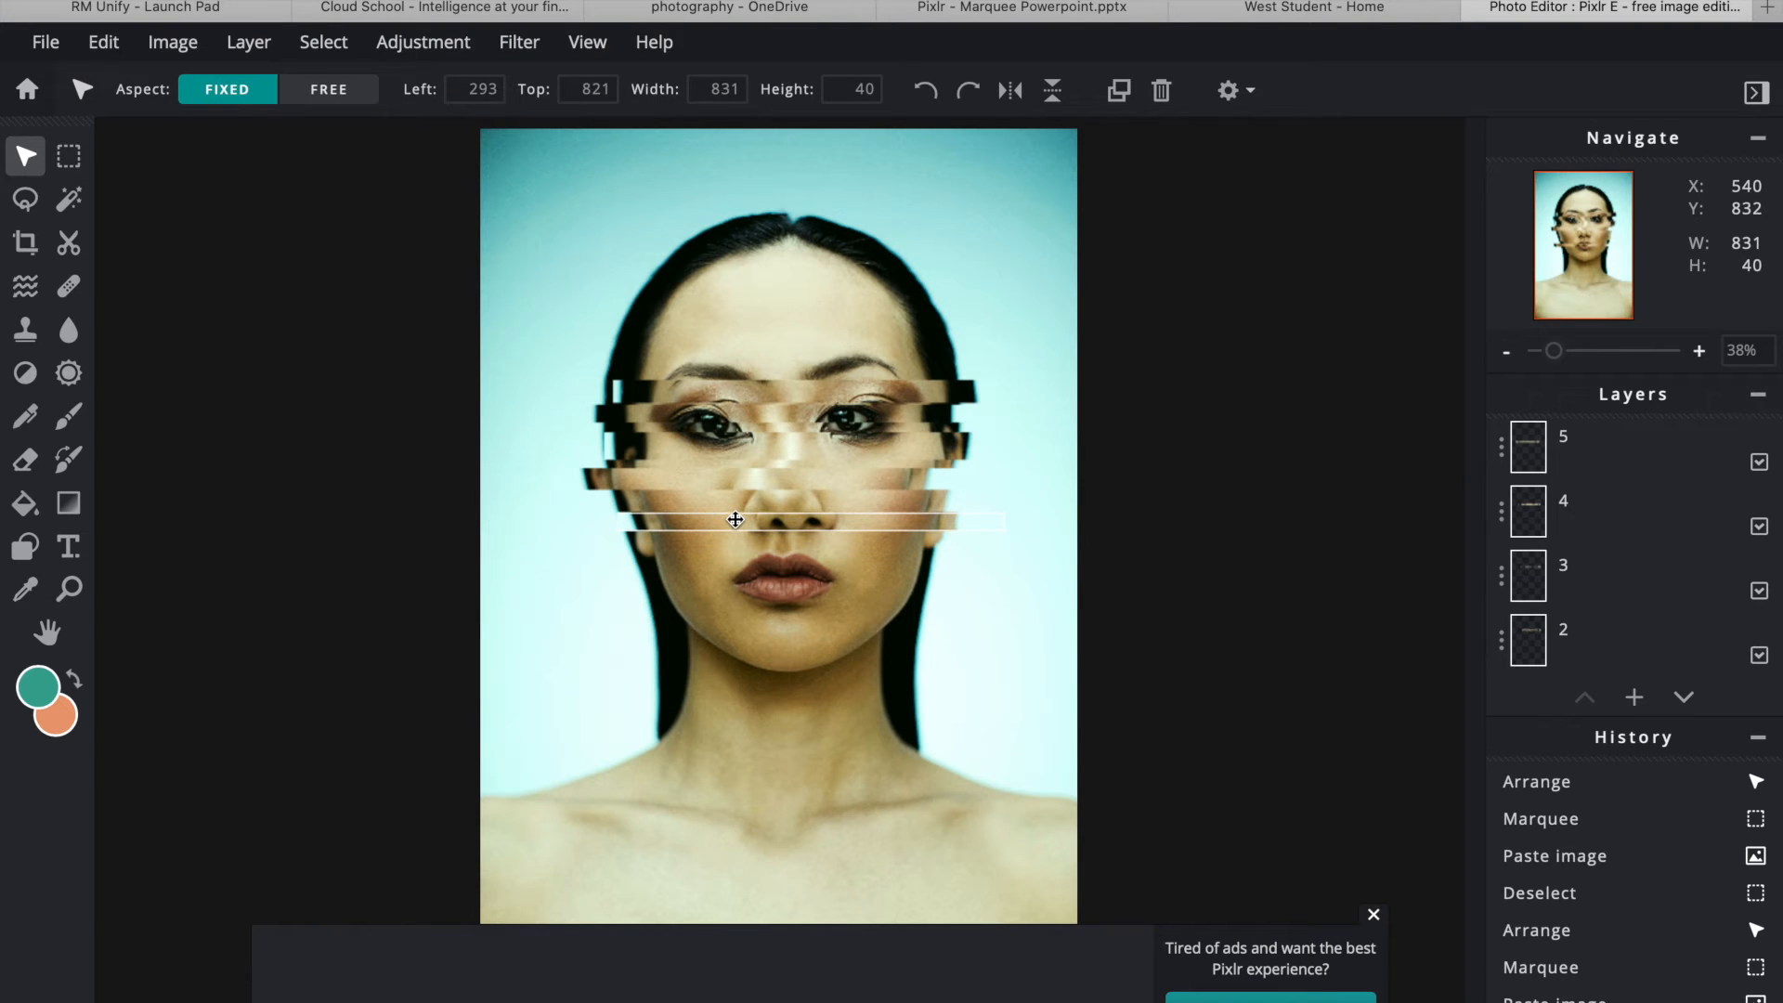
- Copy a strip just above the lips to a new layer and nudge it slightly upward
{"action": "scroll", "coordinate": [1635, 640], "scroll_direction": "down", "scroll_amount": 1}
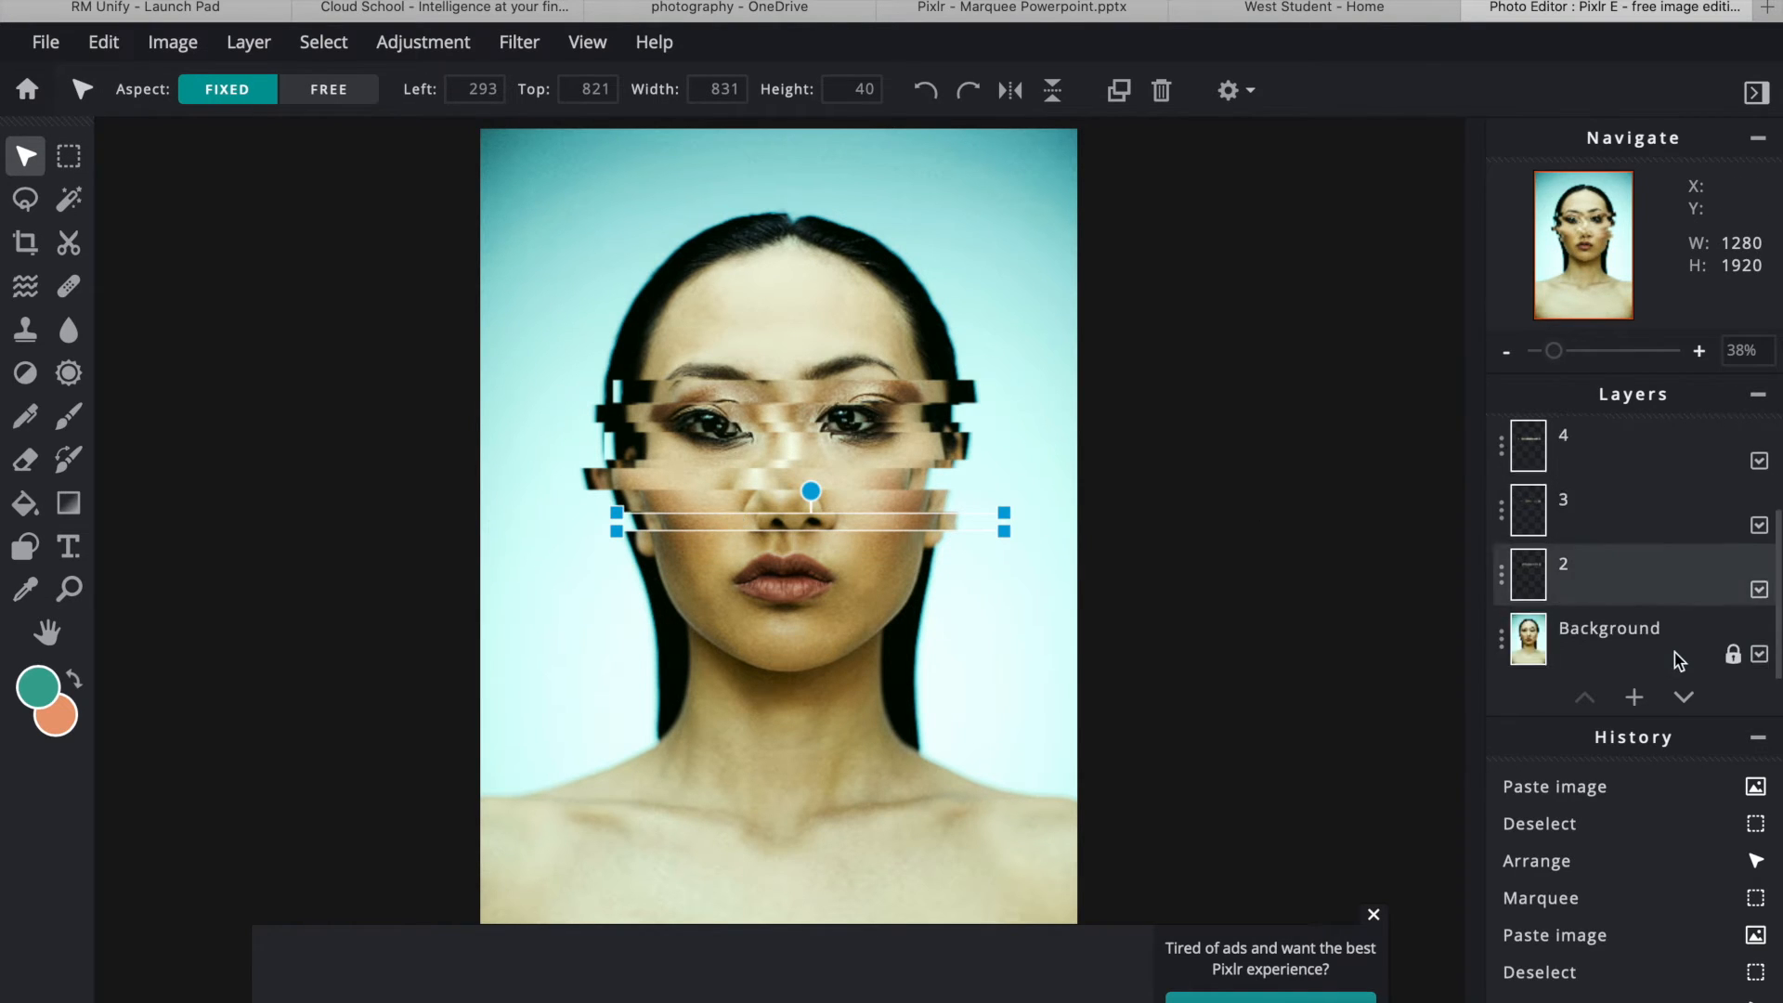
{"action": "left_click", "coordinate": [1624, 648]}
{"action": "key", "text": "m"}
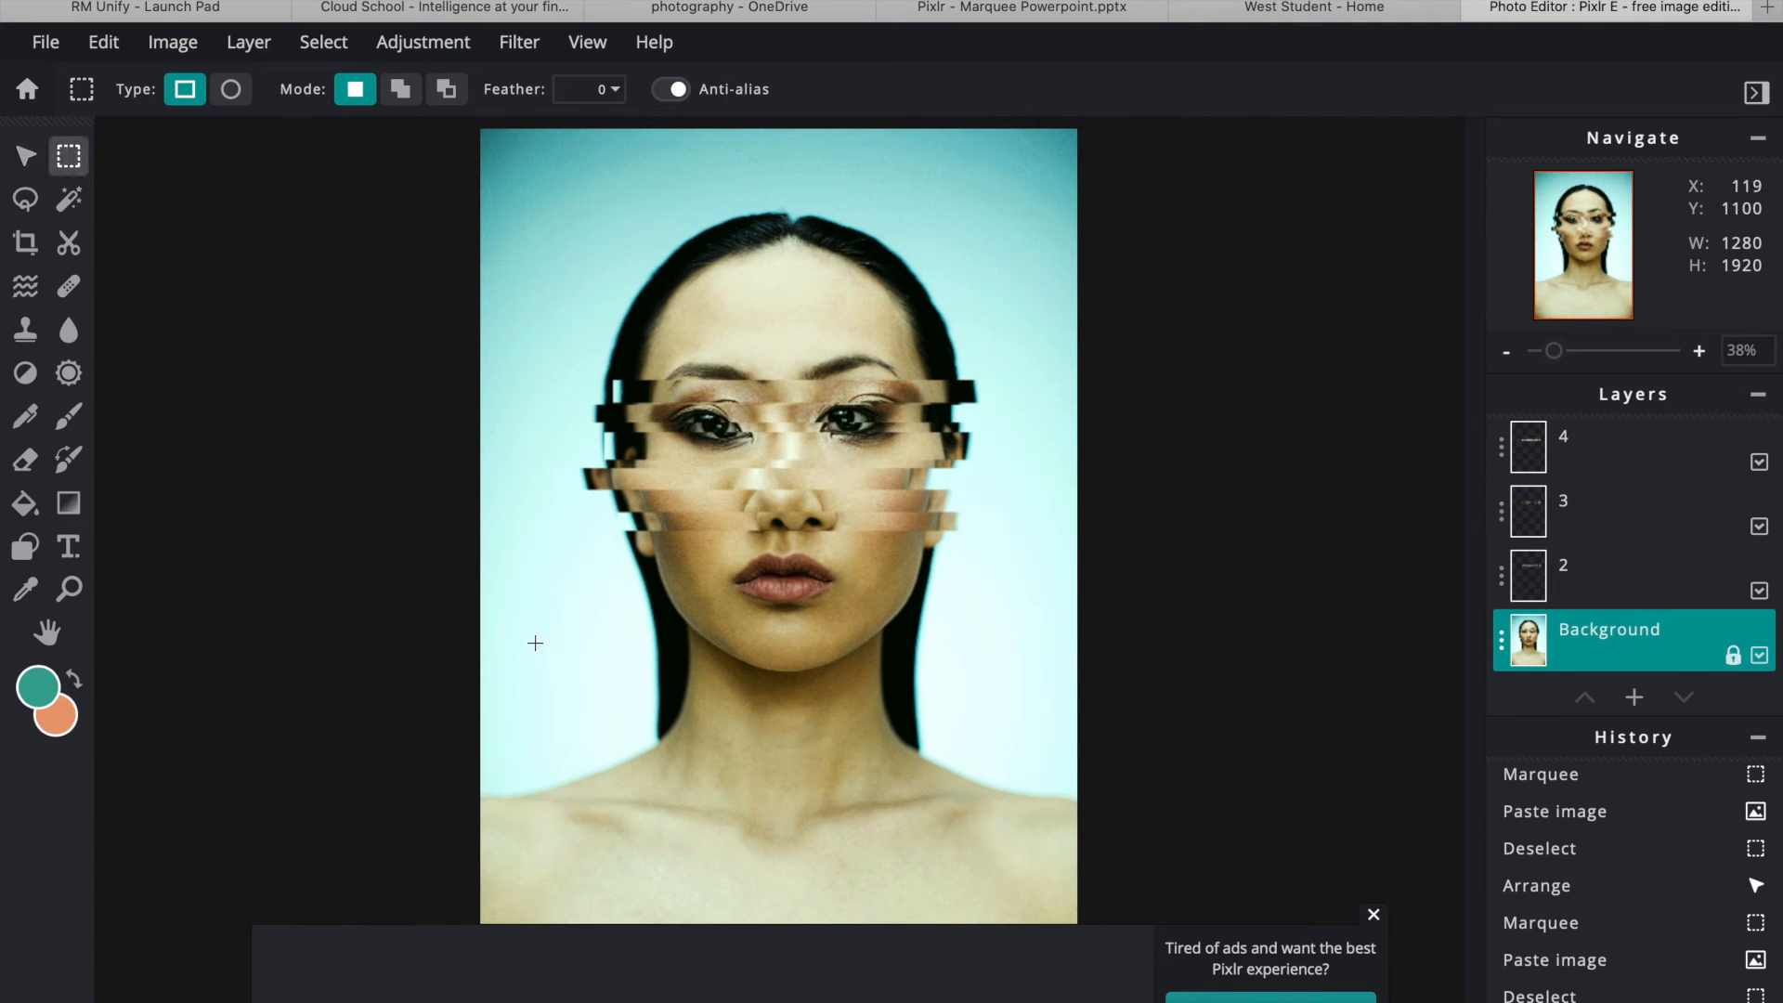
{"action": "left_click_drag", "start_coordinate": [625, 549], "coordinate": [961, 566]}
{"action": "key", "text": "ctrl+c"}
{"action": "key", "text": "ctrl+v"}
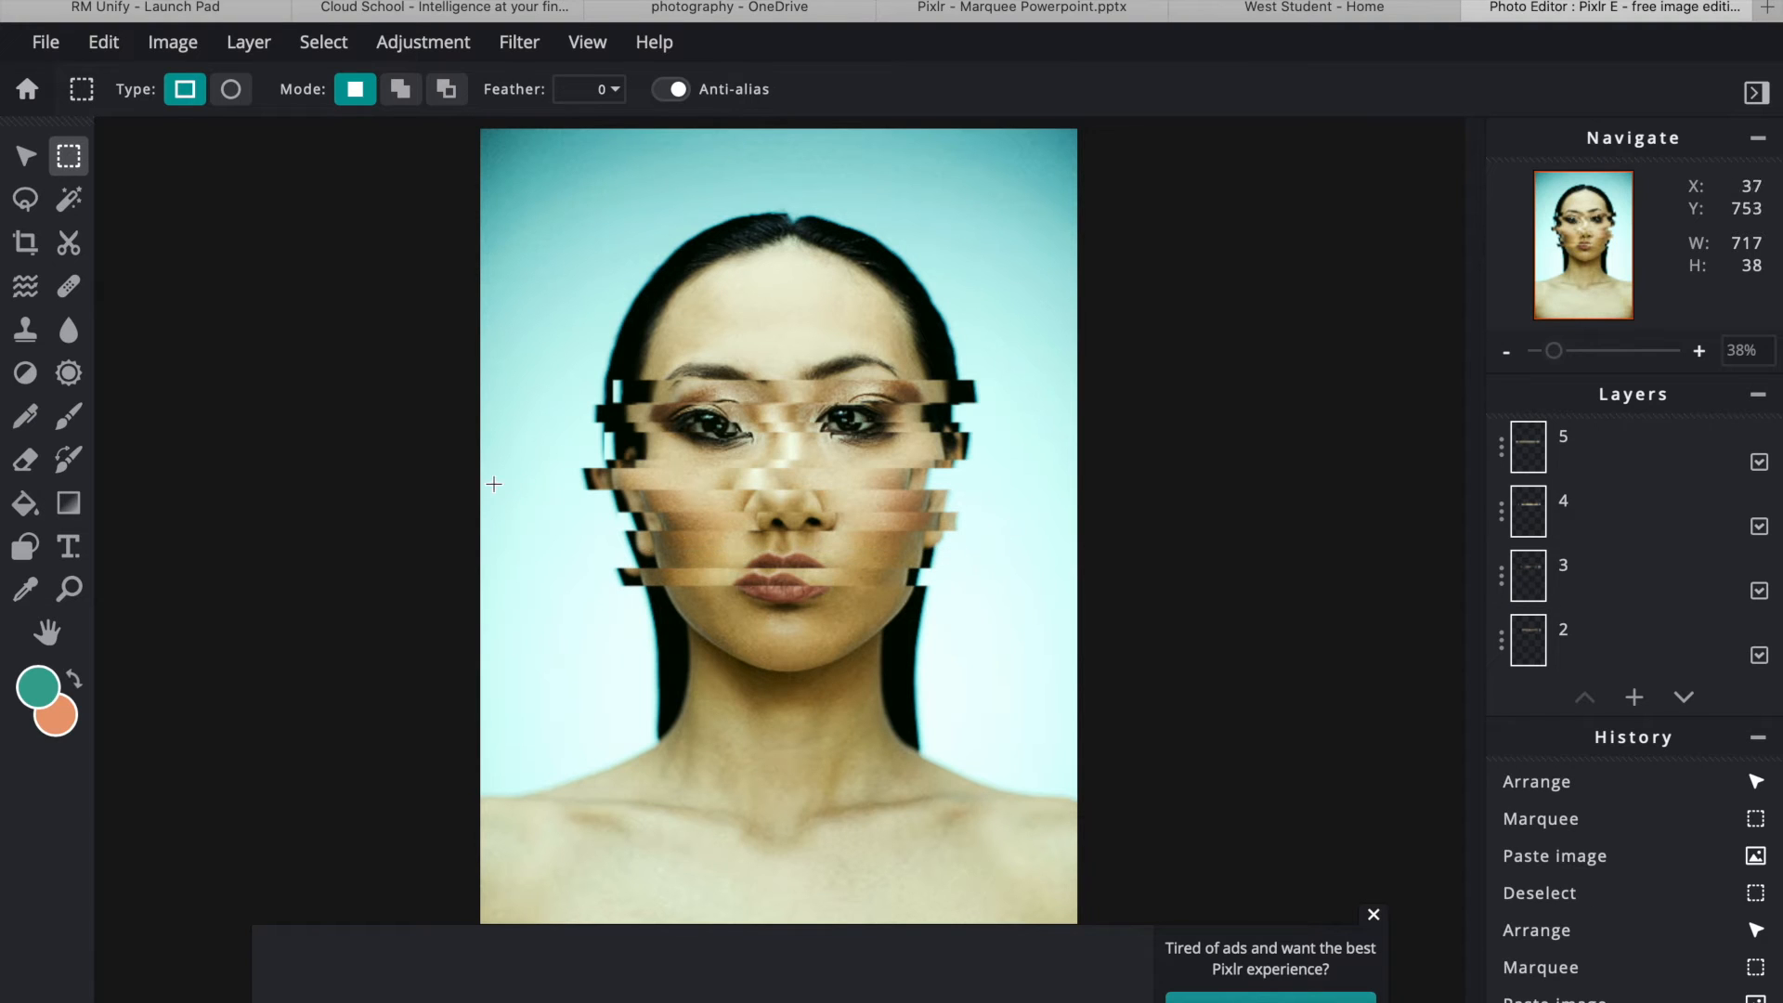
{"action": "left_click", "coordinate": [25, 156]}
{"action": "left_click_drag", "start_coordinate": [675, 581], "coordinate": [679, 564]}
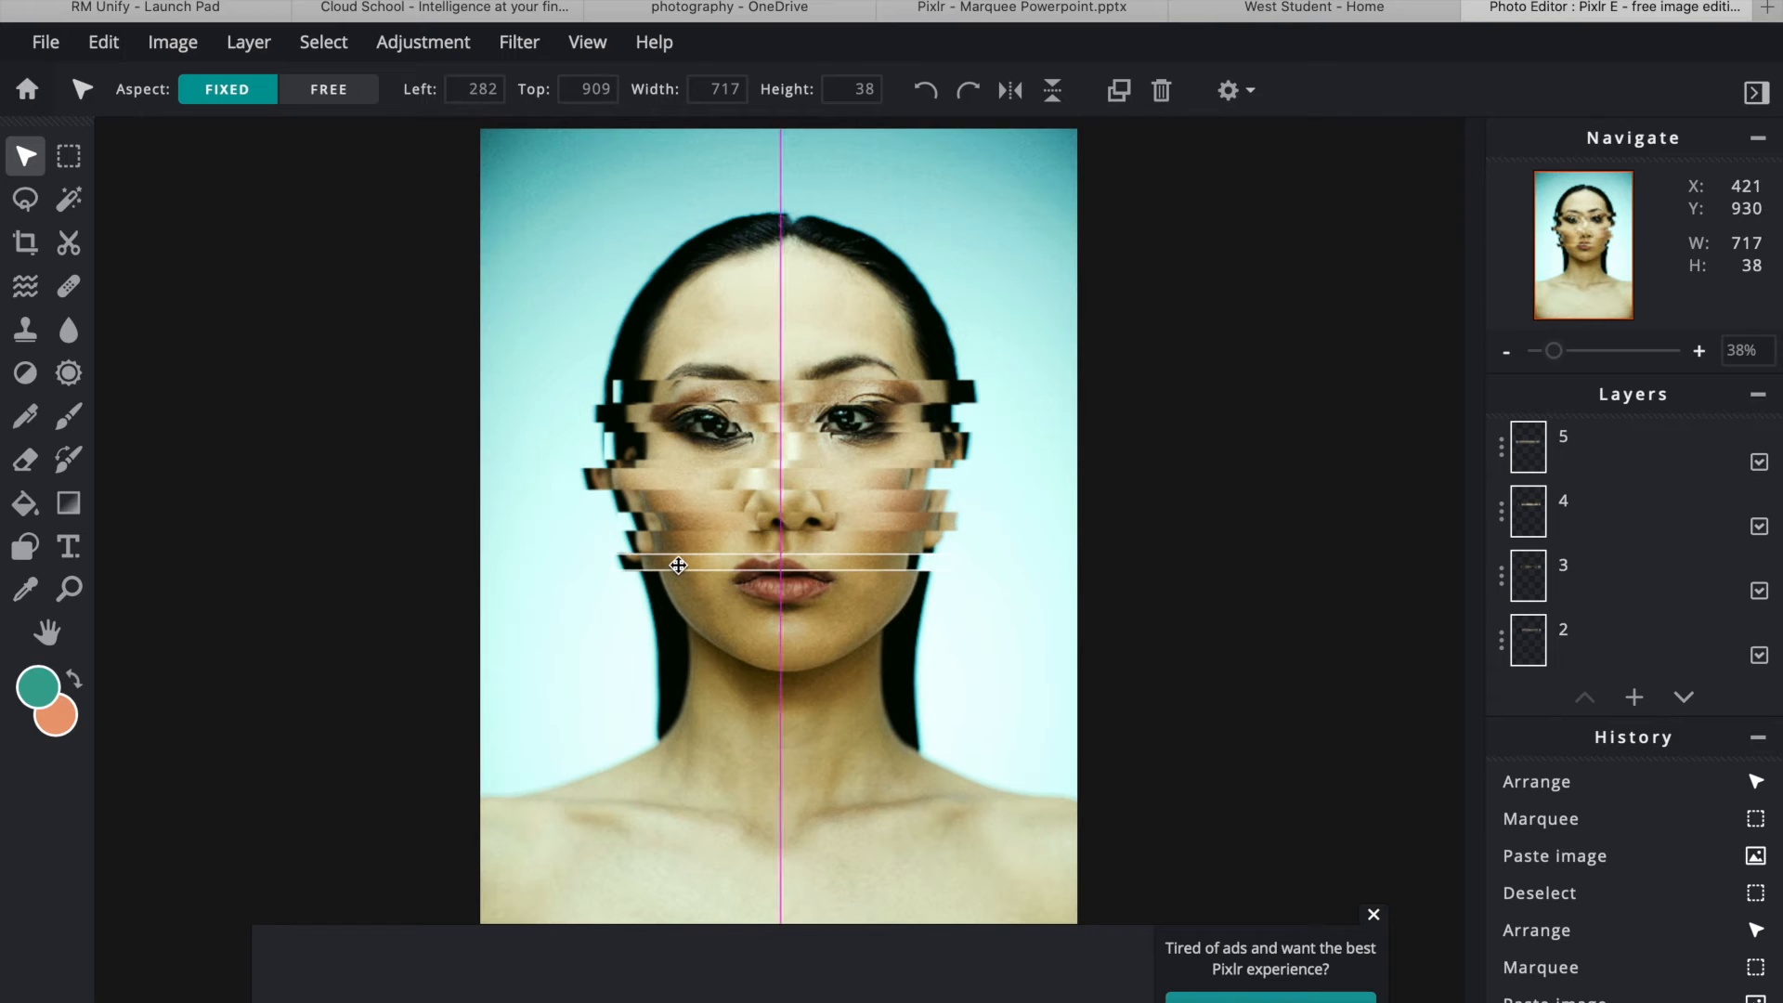
- Copy a strip across the chin to a new layer and shift it down onto the chin
{"action": "scroll", "coordinate": [1613, 571], "scroll_direction": "down", "scroll_amount": 1}
{"action": "left_click", "coordinate": [1612, 651]}
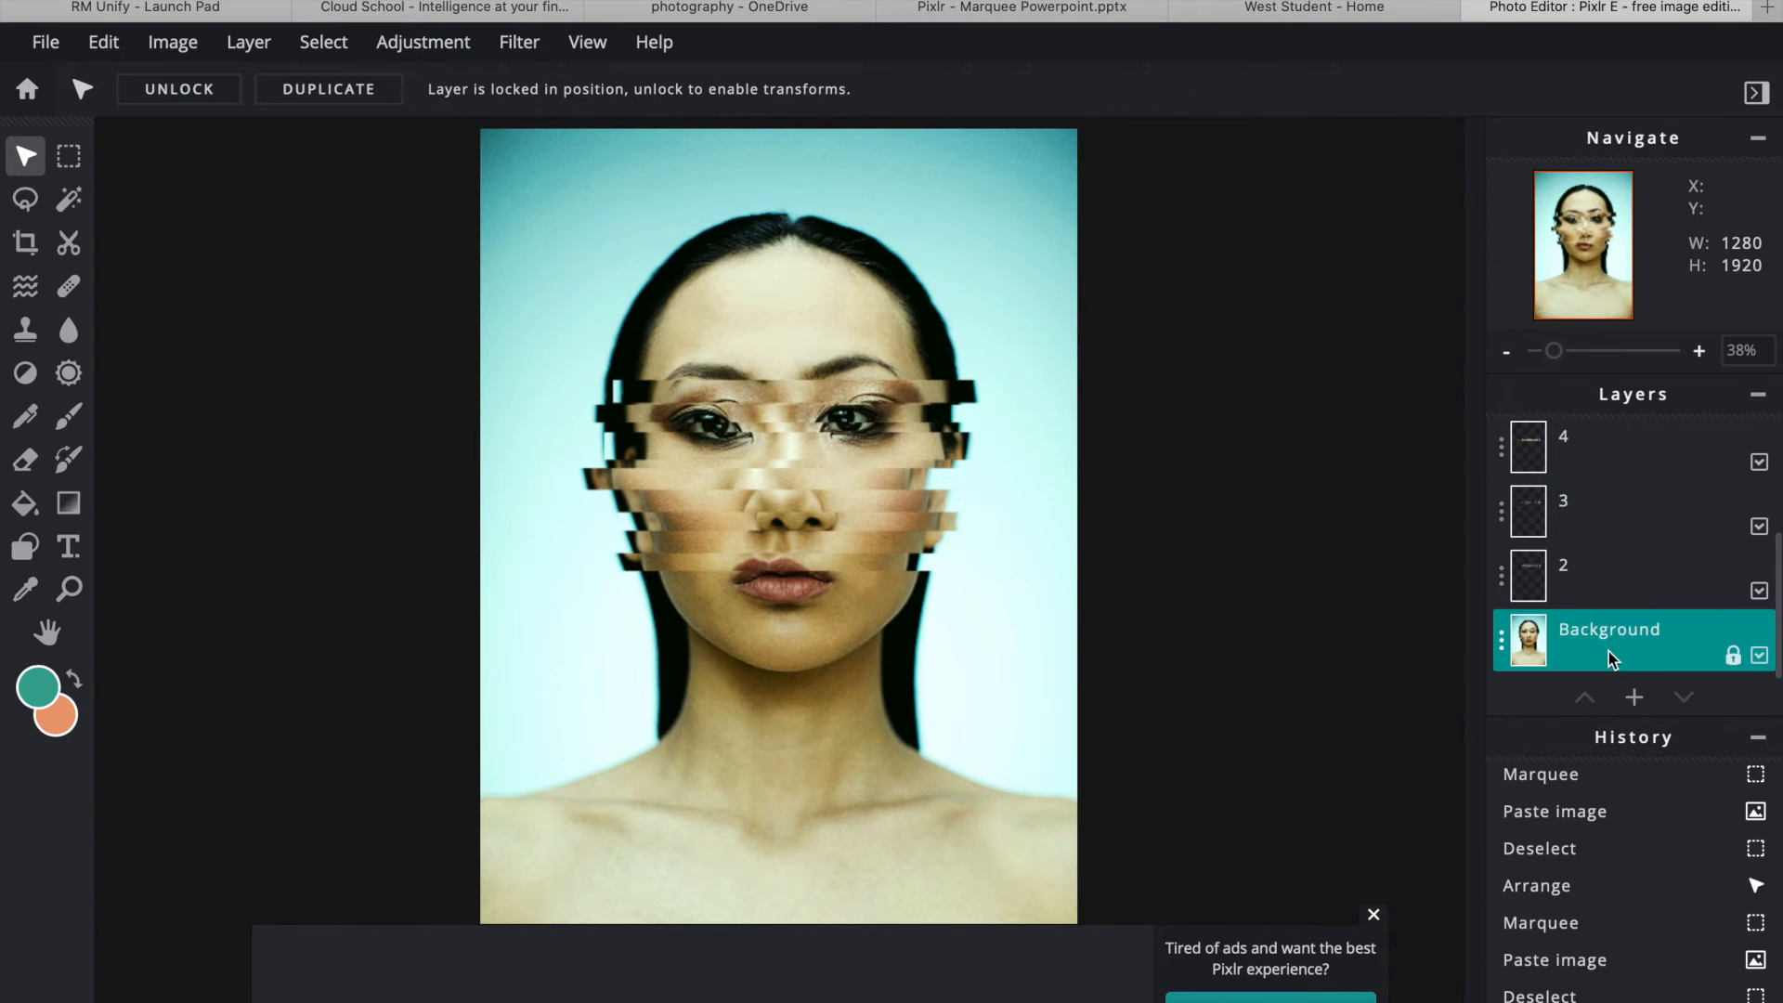
{"action": "left_click", "coordinate": [69, 156]}
{"action": "left_click_drag", "start_coordinate": [637, 588], "coordinate": [963, 610]}
{"action": "key", "text": "ctrl+c"}
{"action": "key", "text": "ctrl+v"}
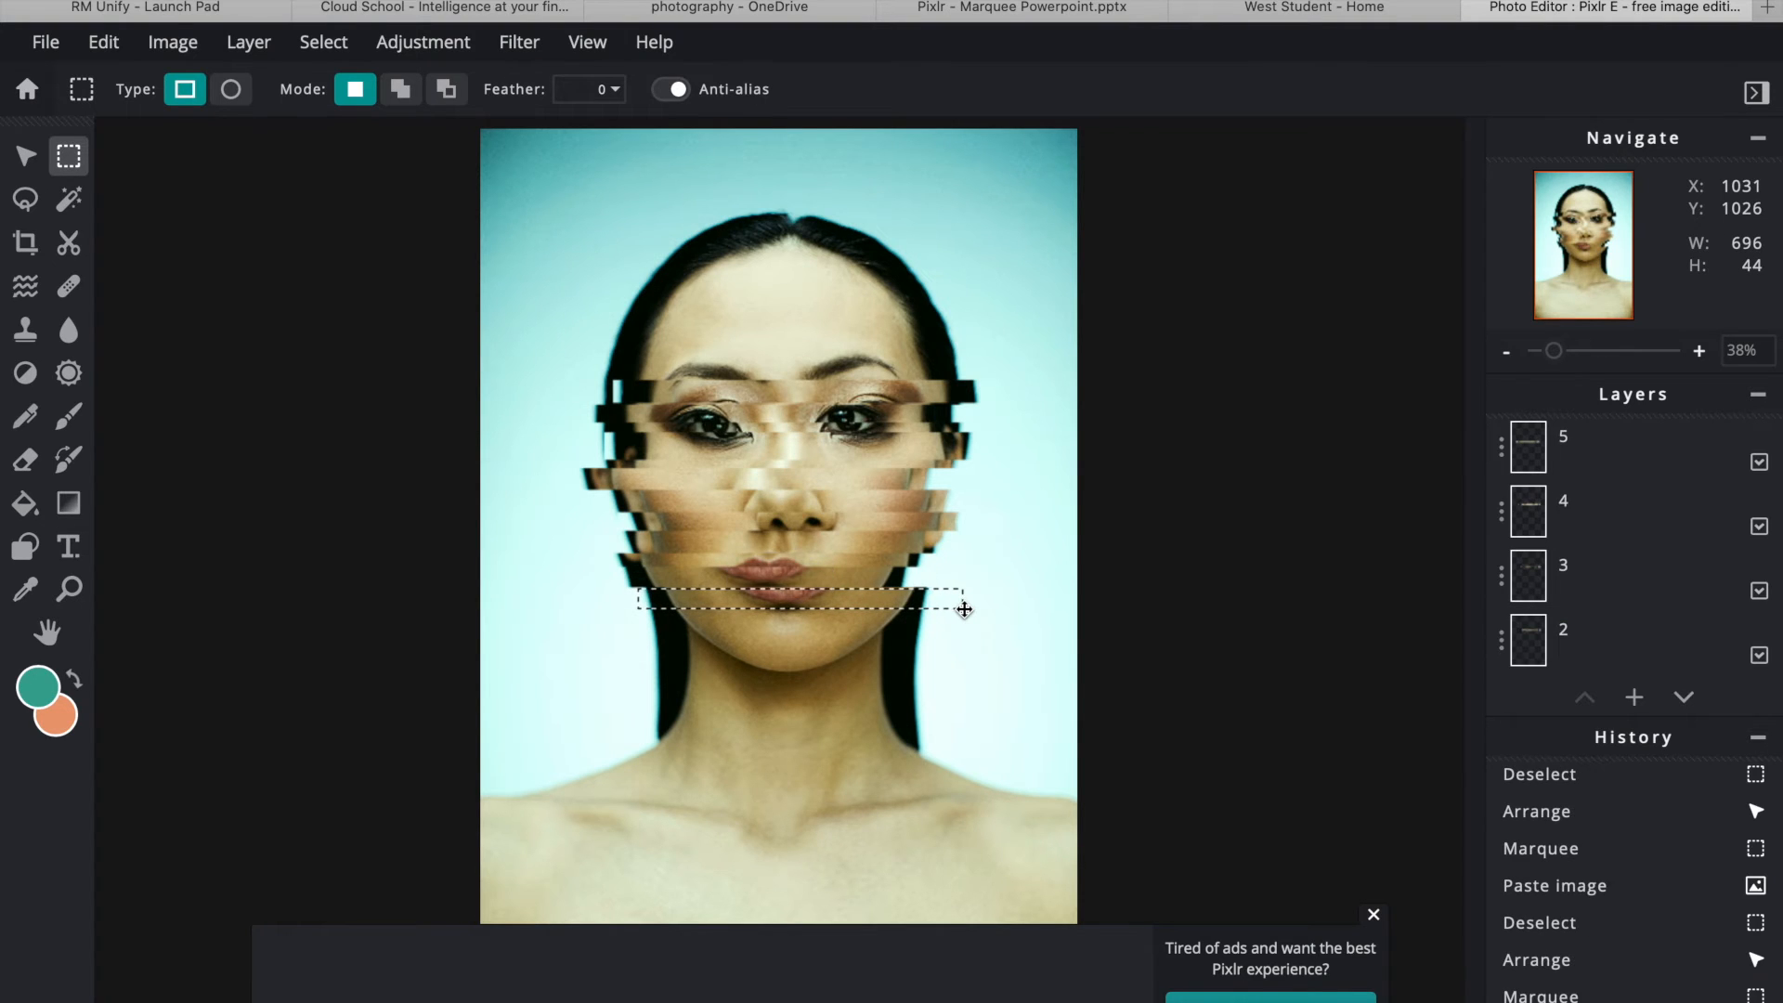
{"action": "key", "text": "ctrl+d"}
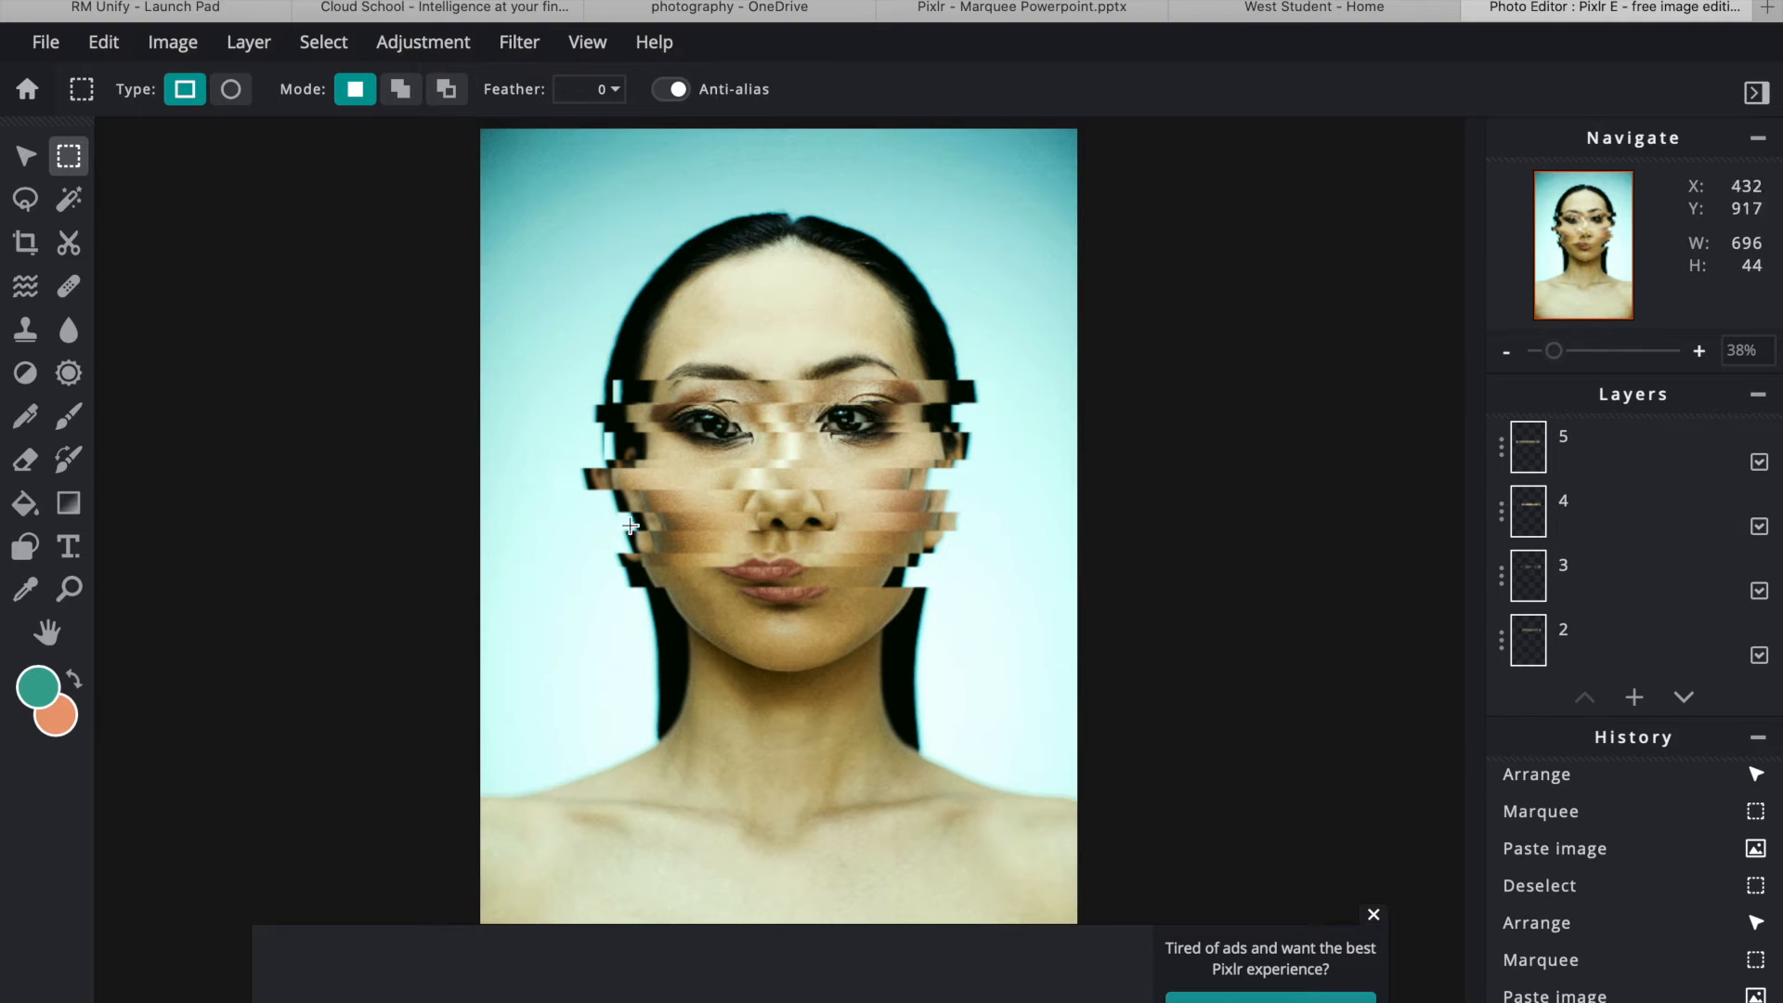
{"action": "left_click", "coordinate": [26, 156]}
{"action": "left_click_drag", "start_coordinate": [785, 595], "coordinate": [811, 608]}
- Copy a second chin strip to a new layer, offset it sideways, and close the ad banner
{"action": "scroll", "coordinate": [1579, 575], "scroll_direction": "down", "scroll_amount": 1}
{"action": "left_click", "coordinate": [1620, 630]}
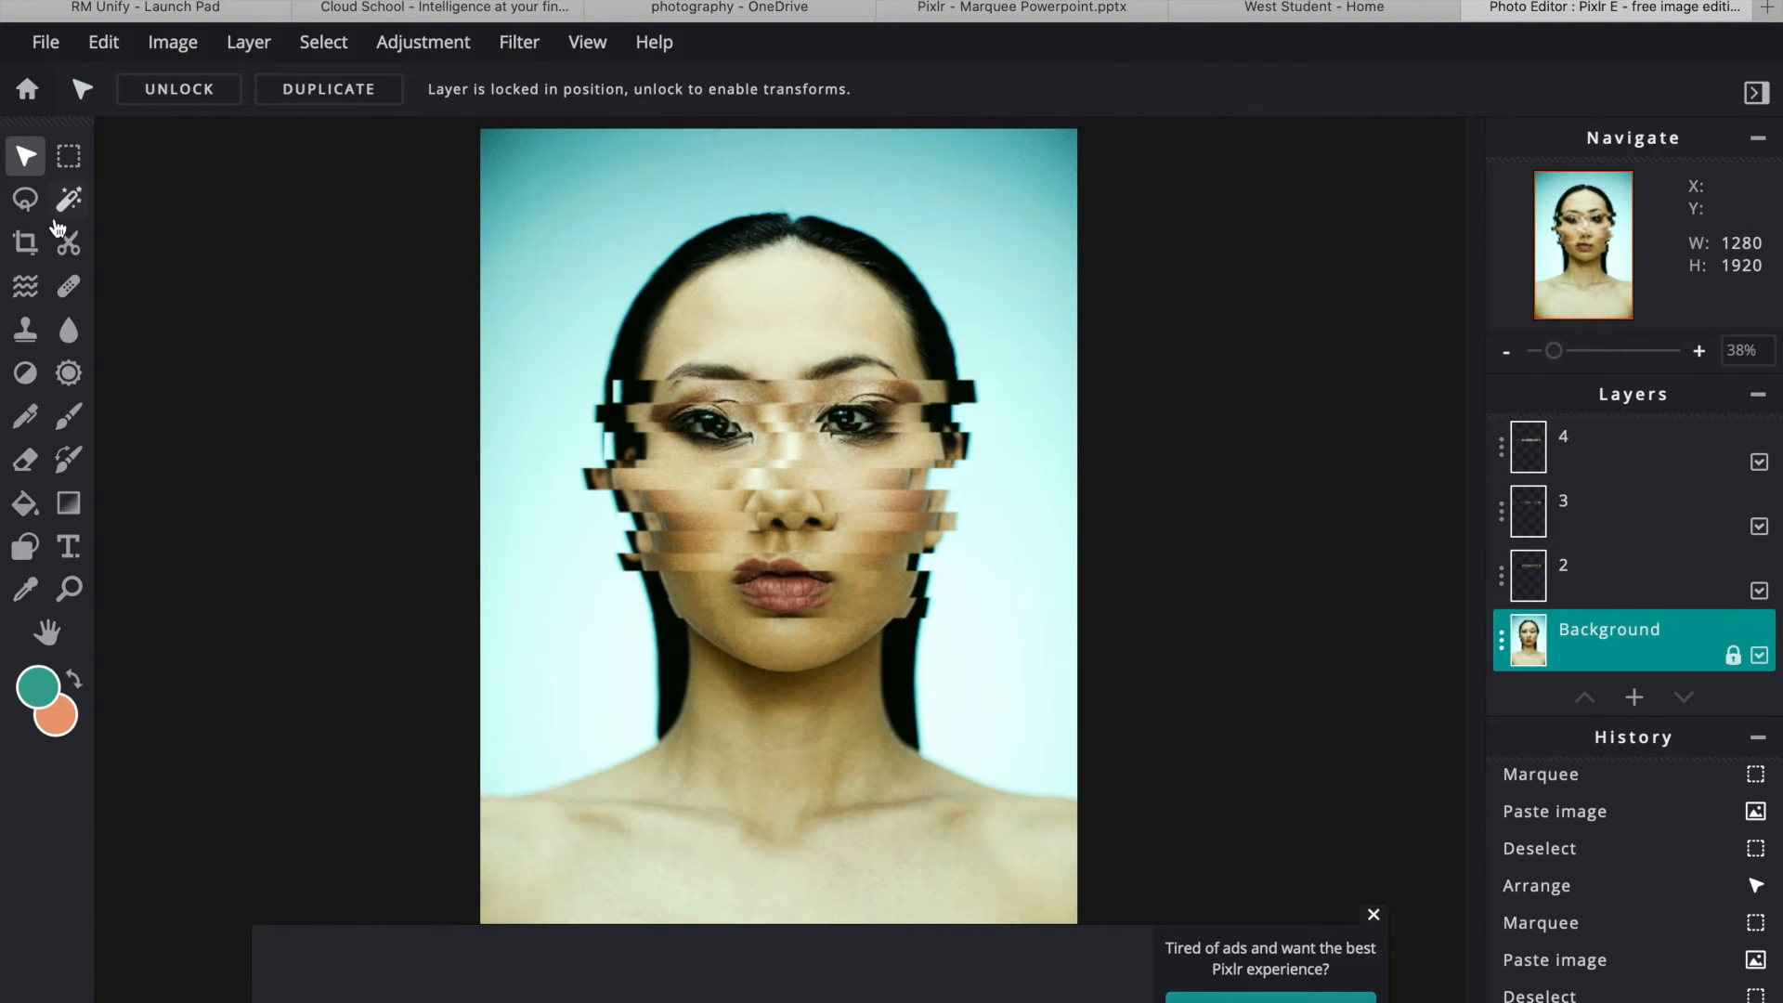
{"action": "left_click", "coordinate": [68, 156]}
{"action": "left_click_drag", "start_coordinate": [629, 624], "coordinate": [999, 648]}
{"action": "key", "text": "ctrl+c"}
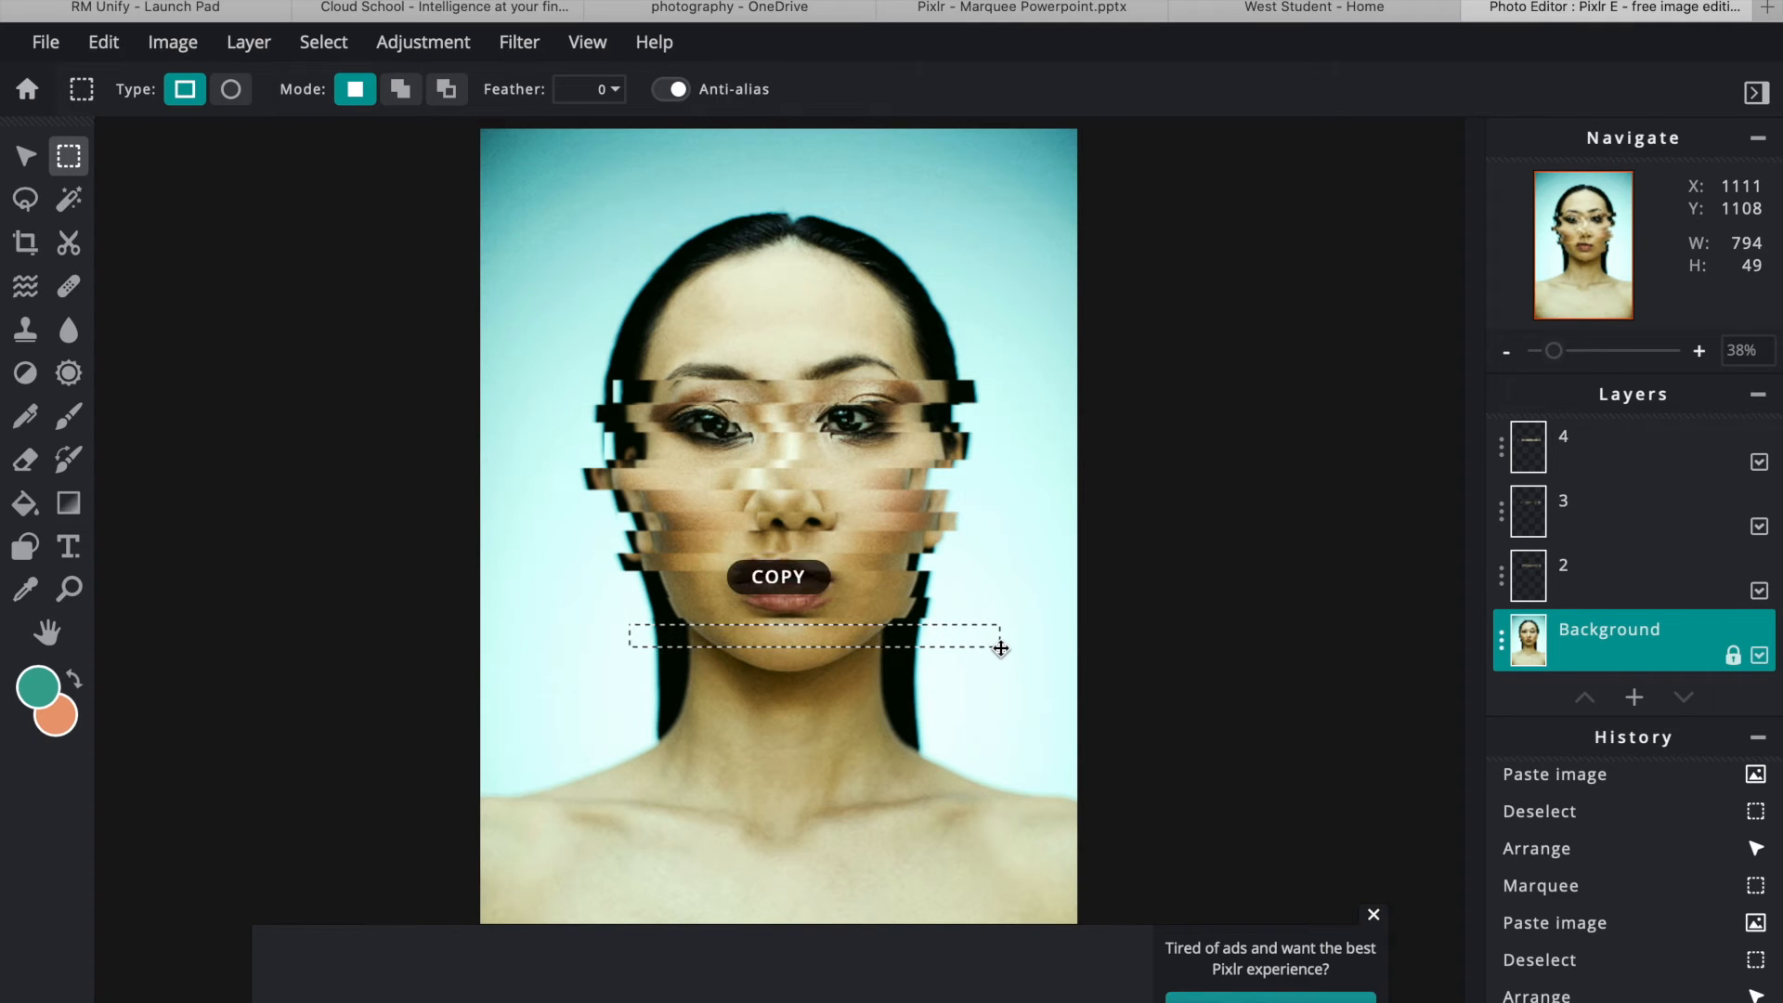
{"action": "key", "text": "ctrl+v"}
{"action": "left_click", "coordinate": [25, 156]}
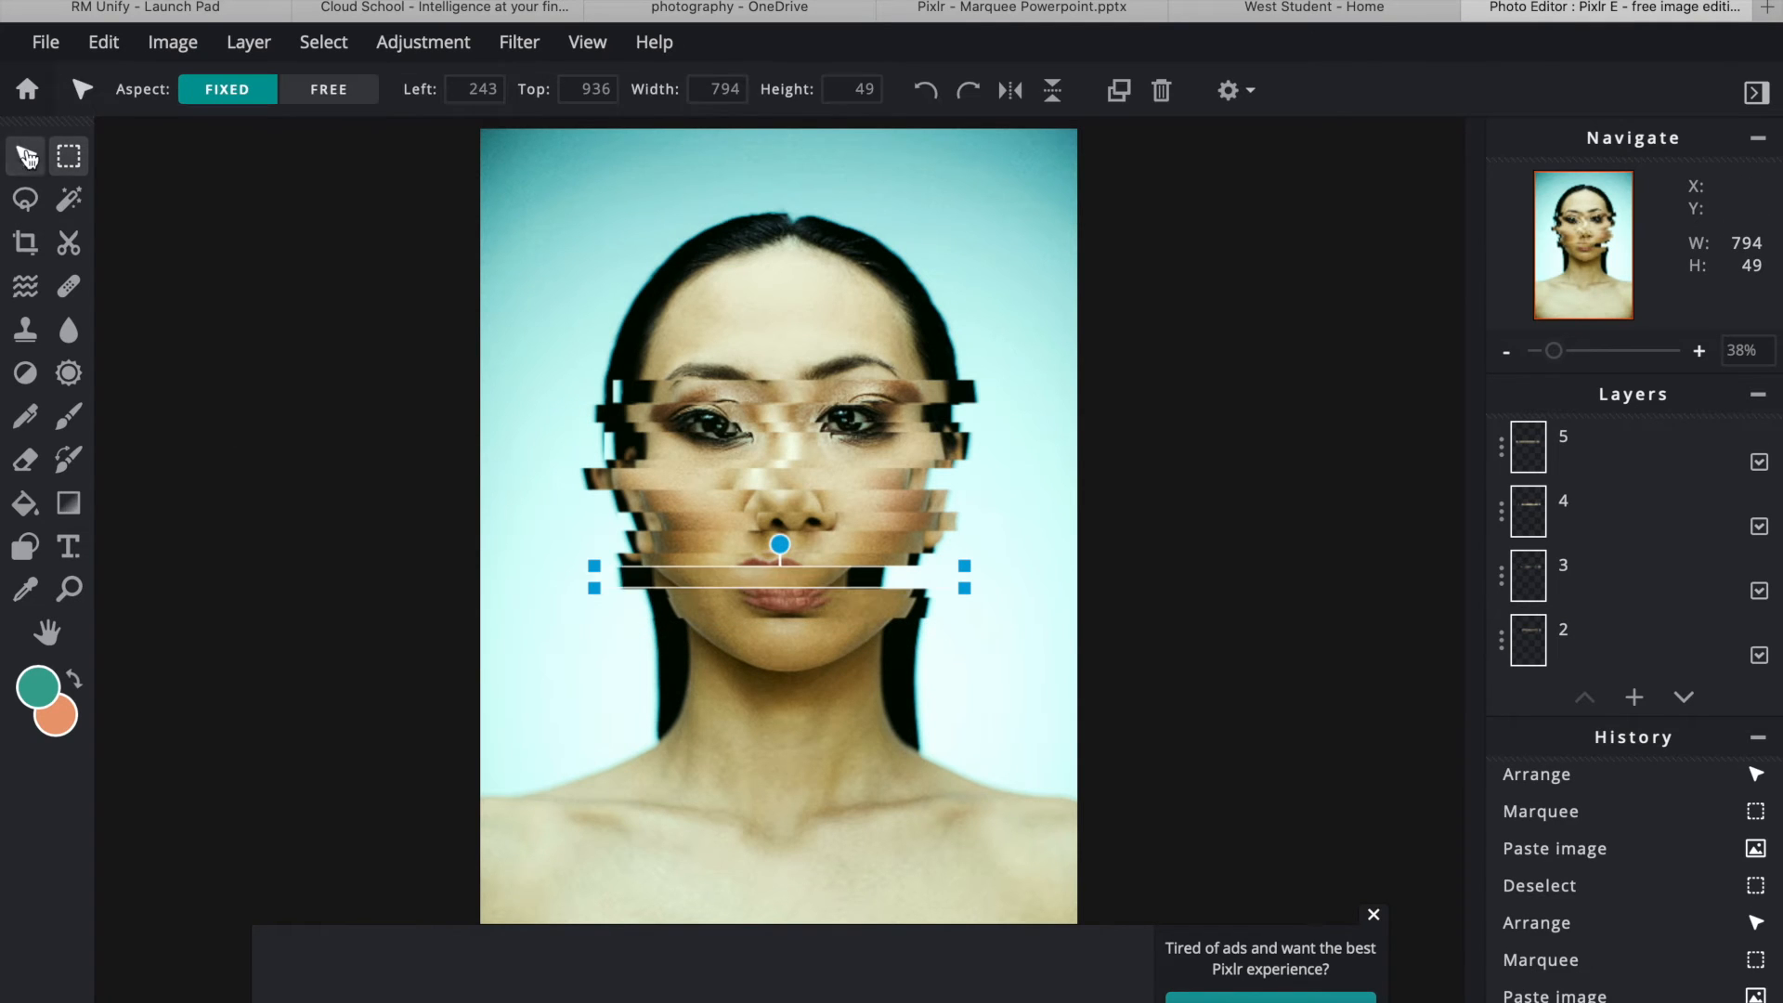
{"action": "left_click_drag", "start_coordinate": [744, 584], "coordinate": [755, 642]}
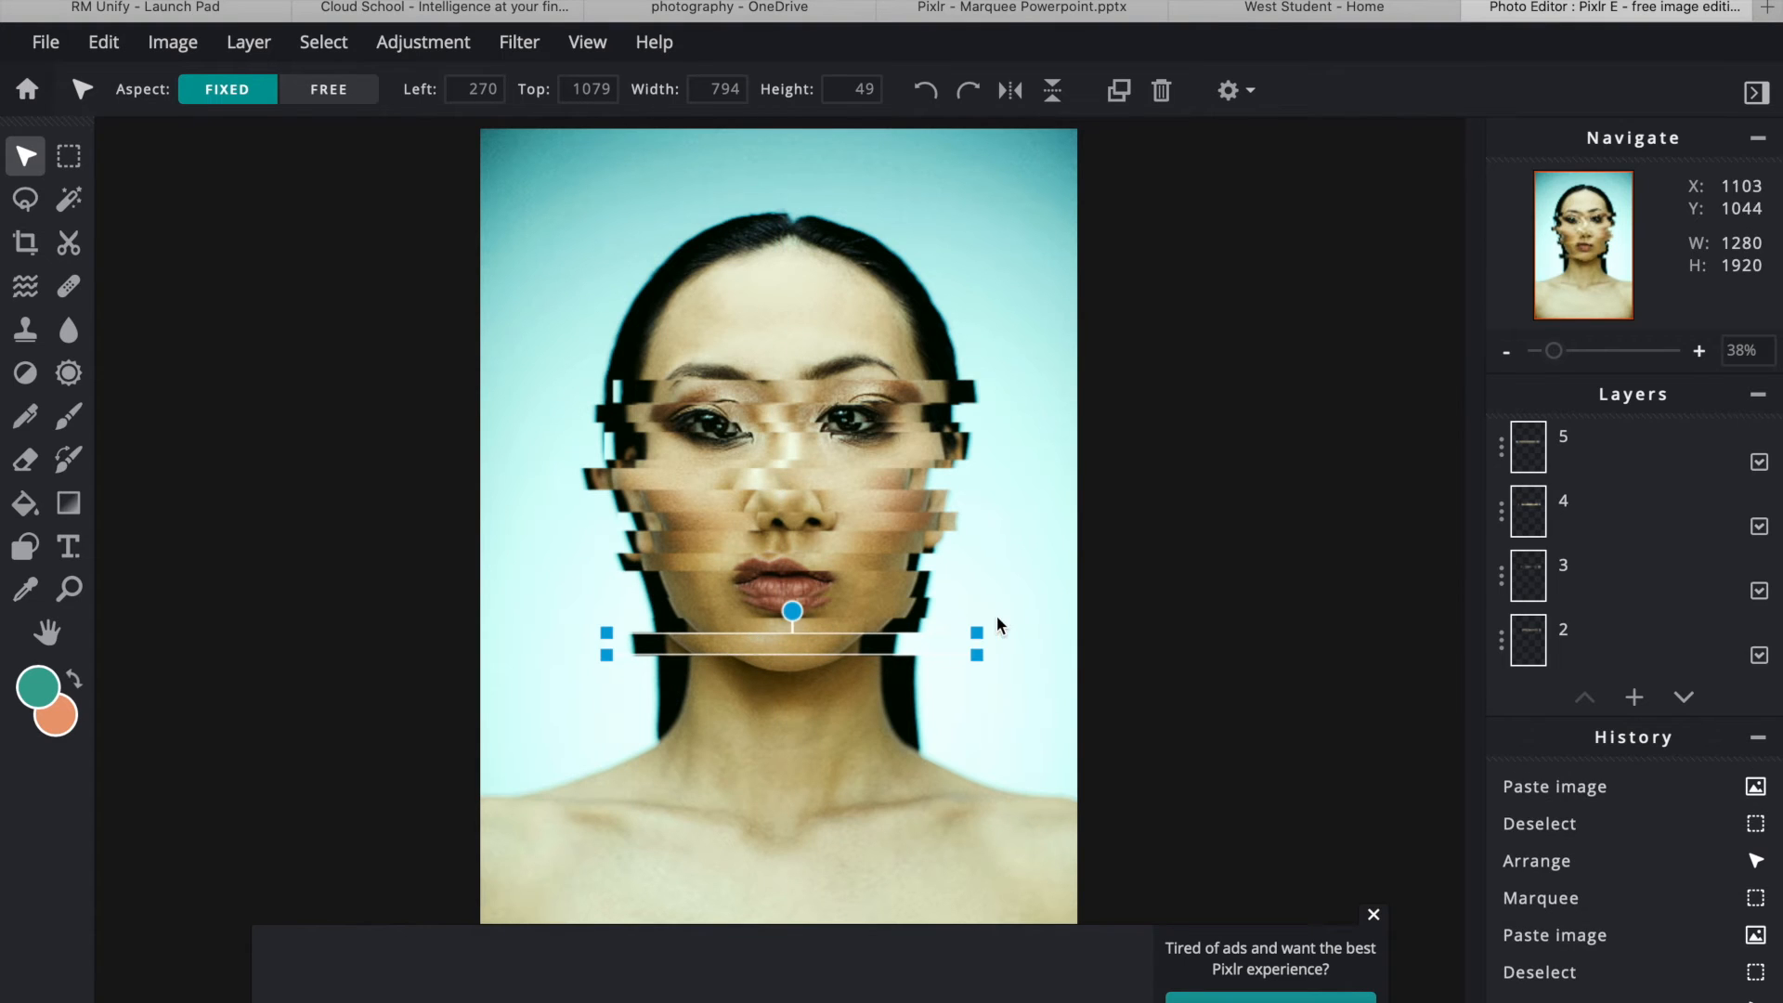
{"action": "left_click", "coordinate": [1155, 641]}
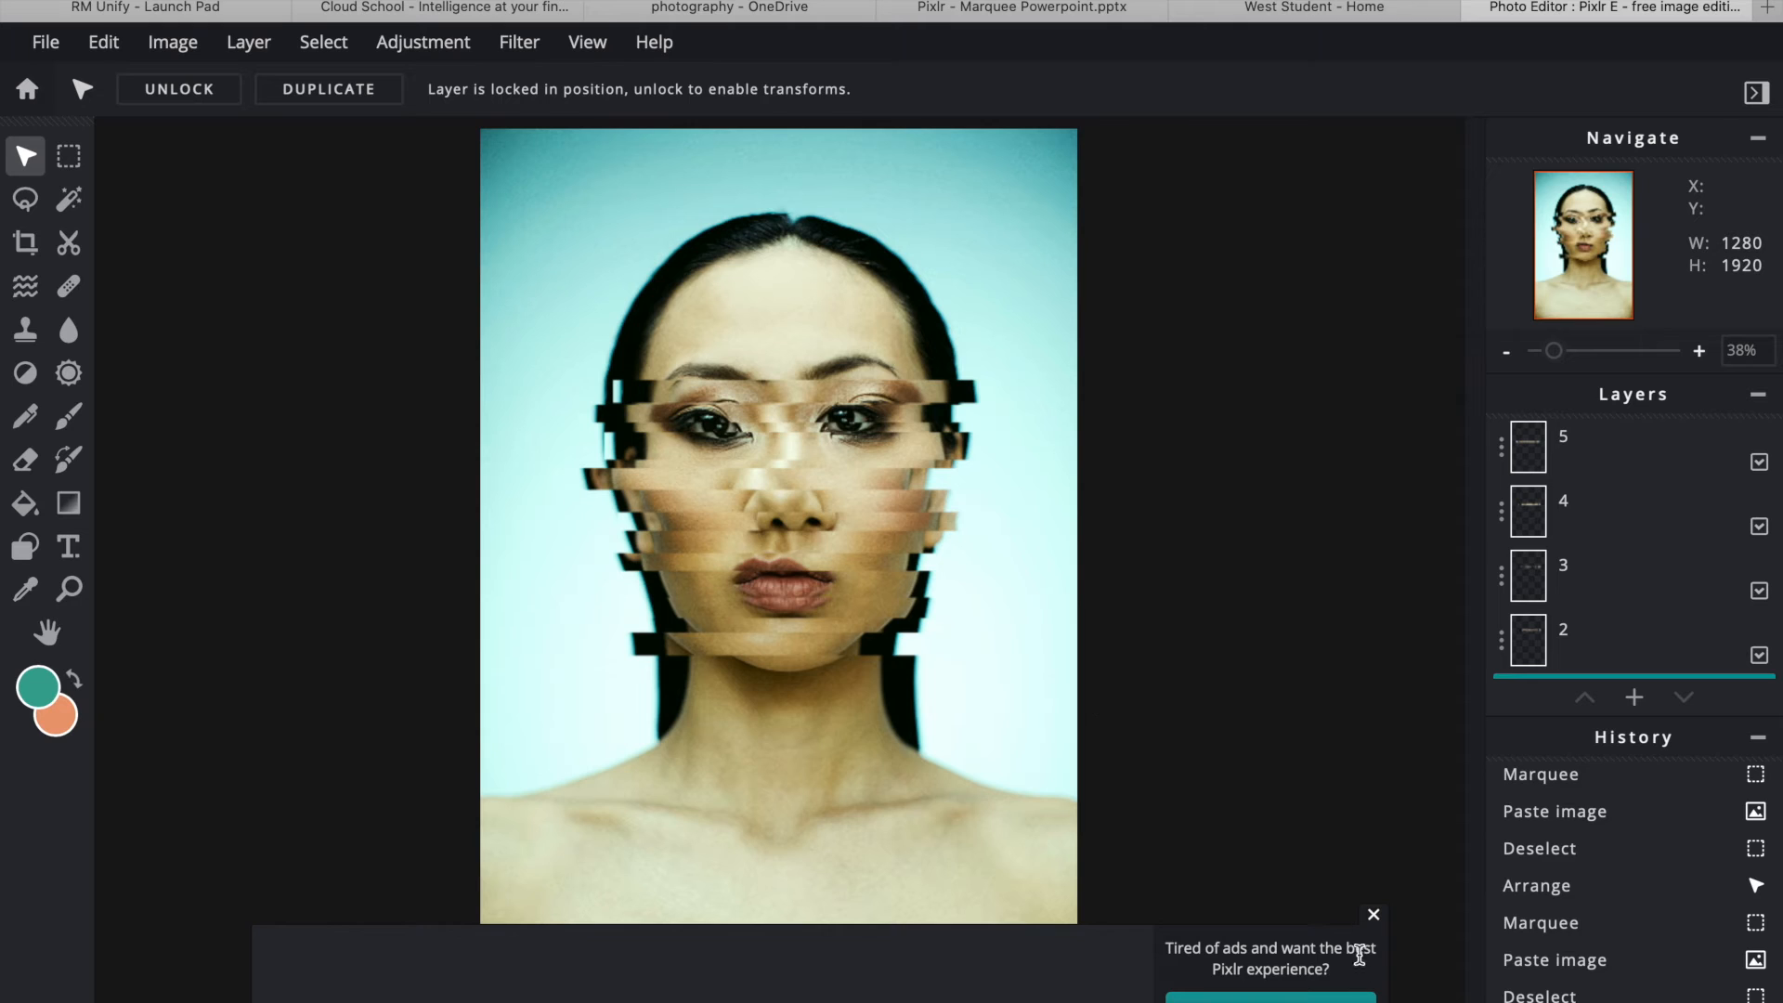
{"action": "left_click", "coordinate": [1375, 918]}
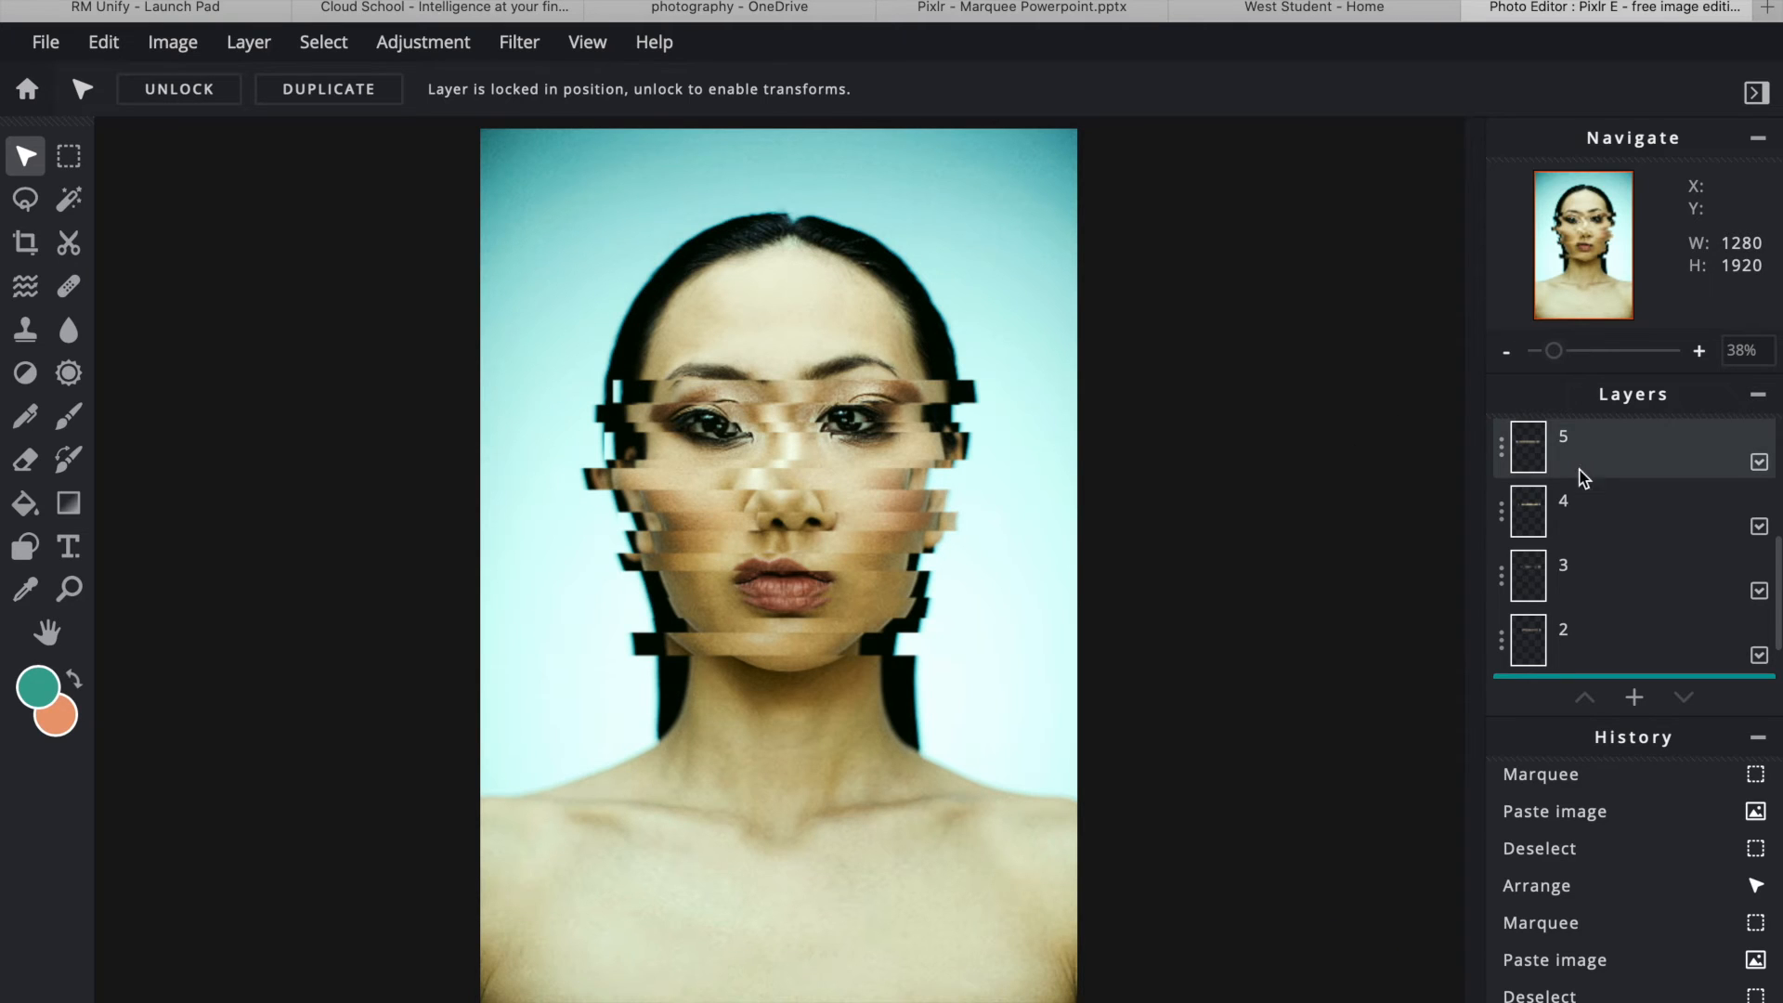
{"action": "scroll", "coordinate": [1640, 597], "scroll_direction": "down", "scroll_amount": 2}
- Apply a slightly increased Fringe effect to the strip on layer 2
{"action": "left_click", "coordinate": [1616, 592]}
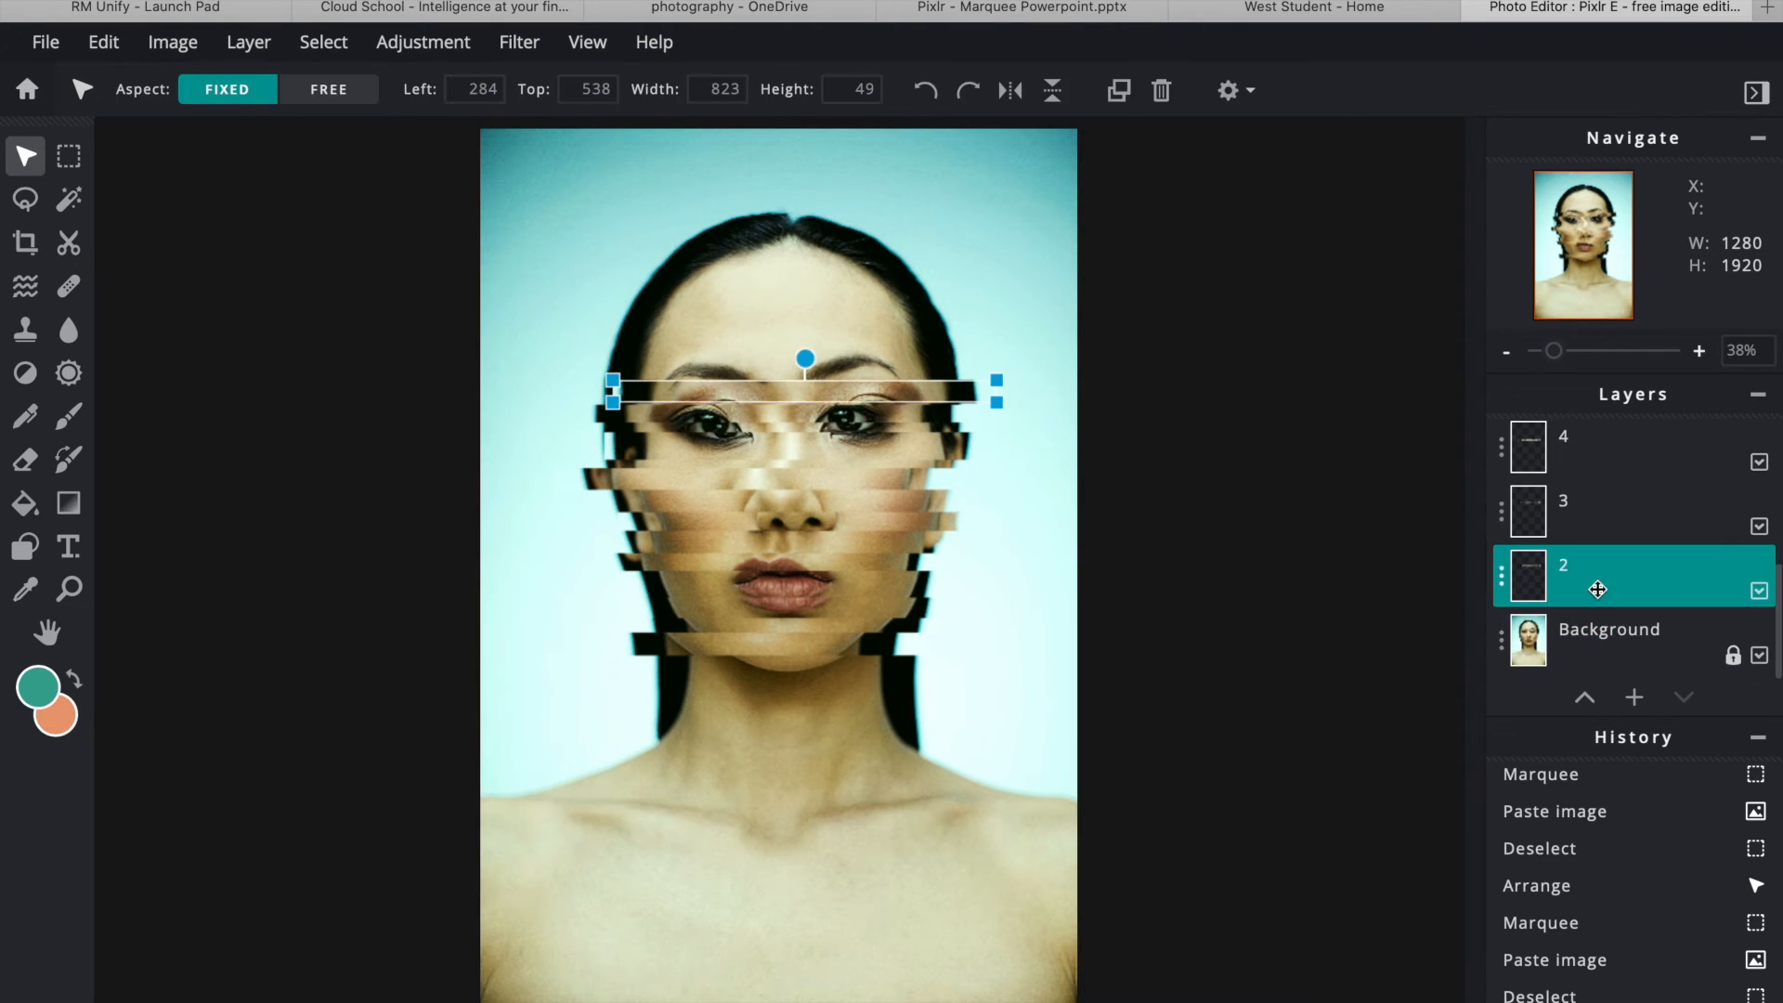
{"action": "left_click", "coordinate": [519, 44]}
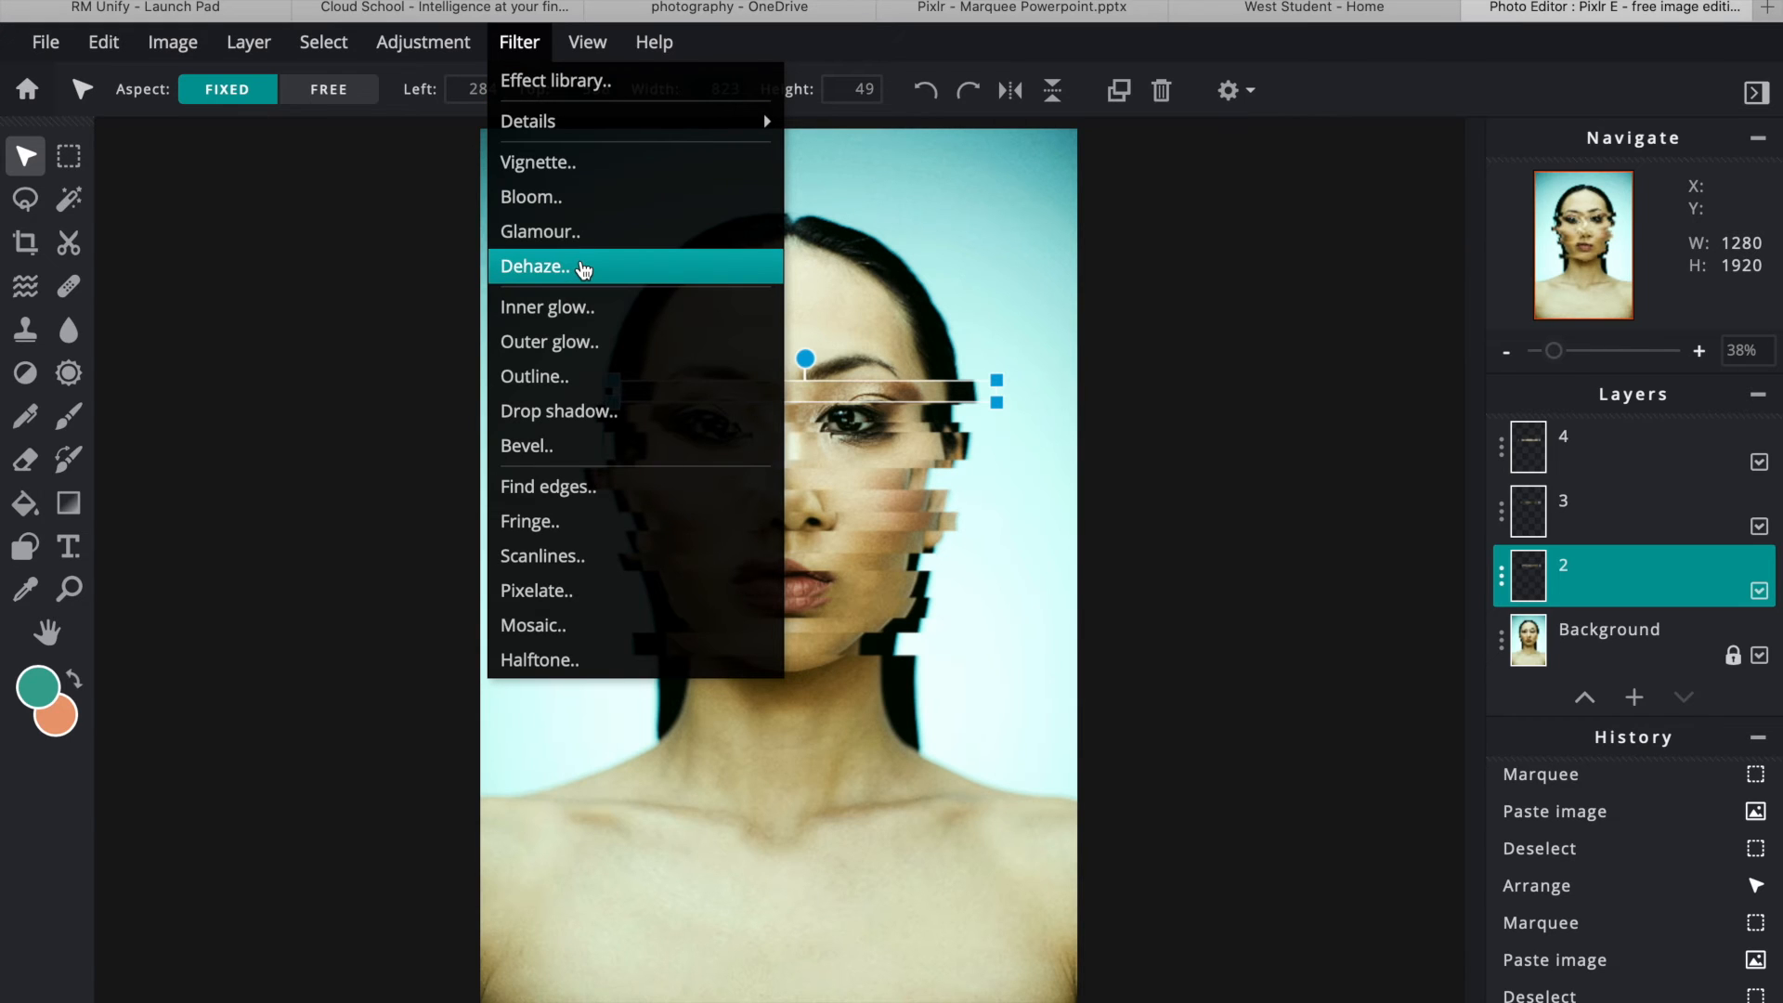
{"action": "mouse_move", "coordinate": [430, 39]}
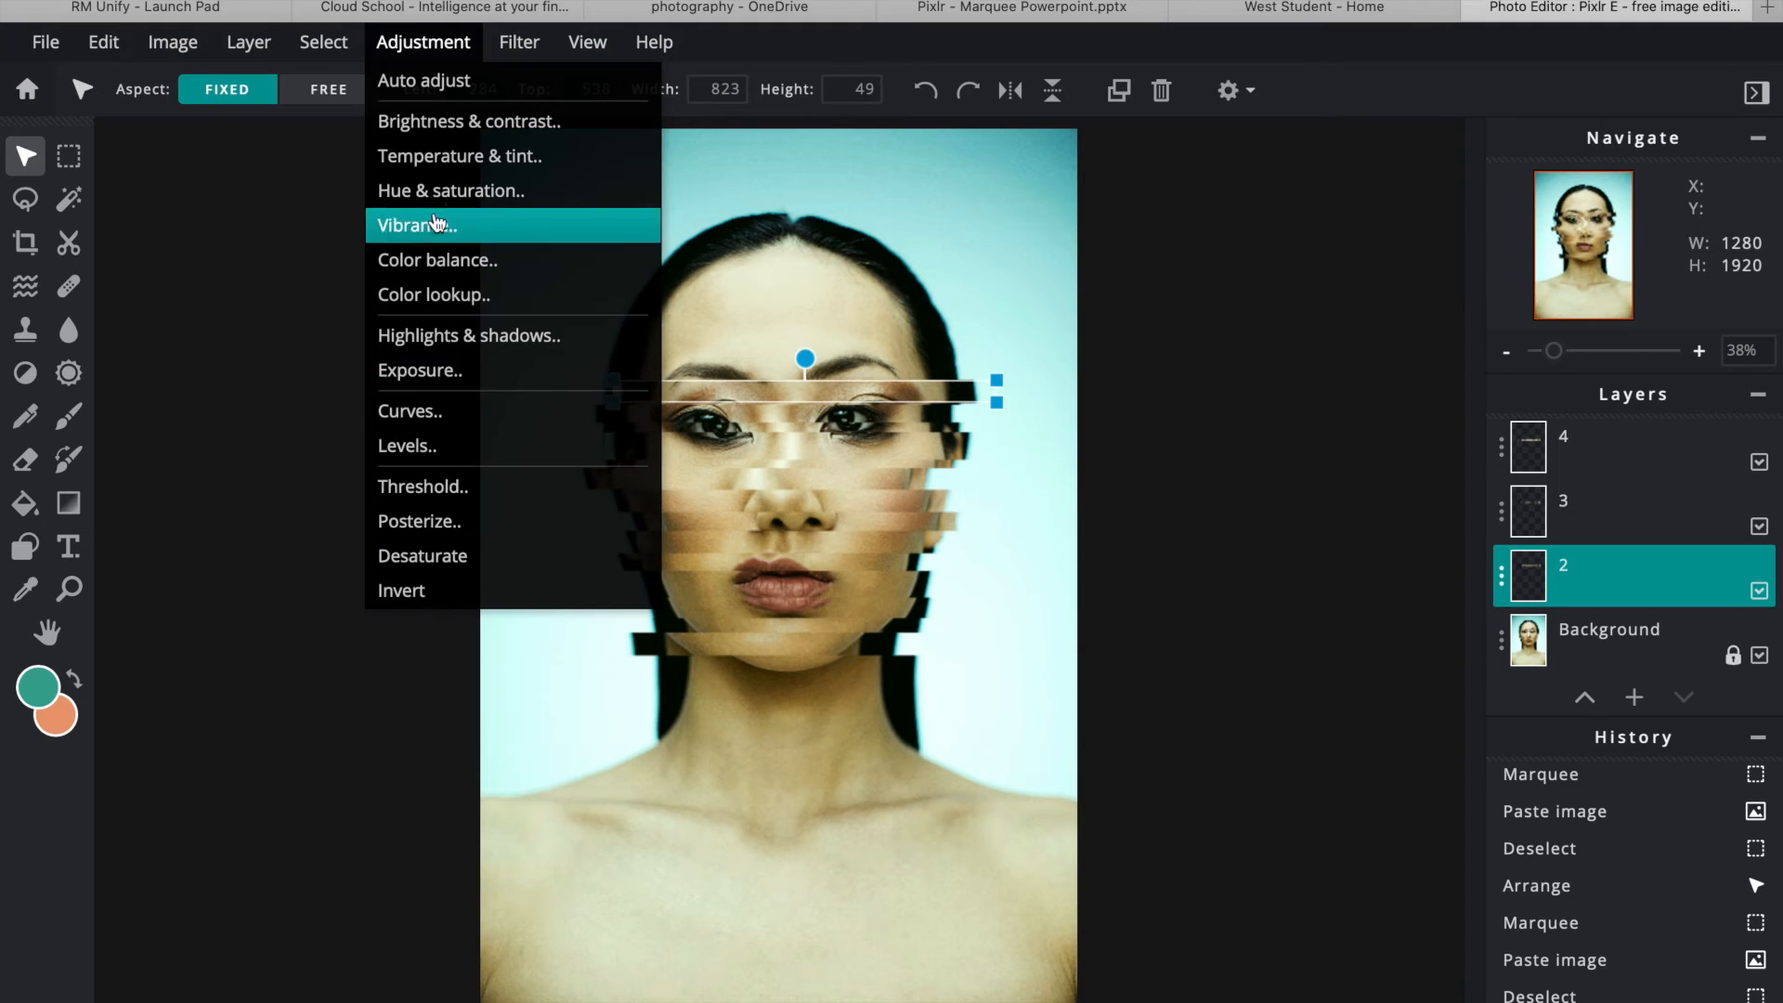
{"action": "mouse_move", "coordinate": [518, 45]}
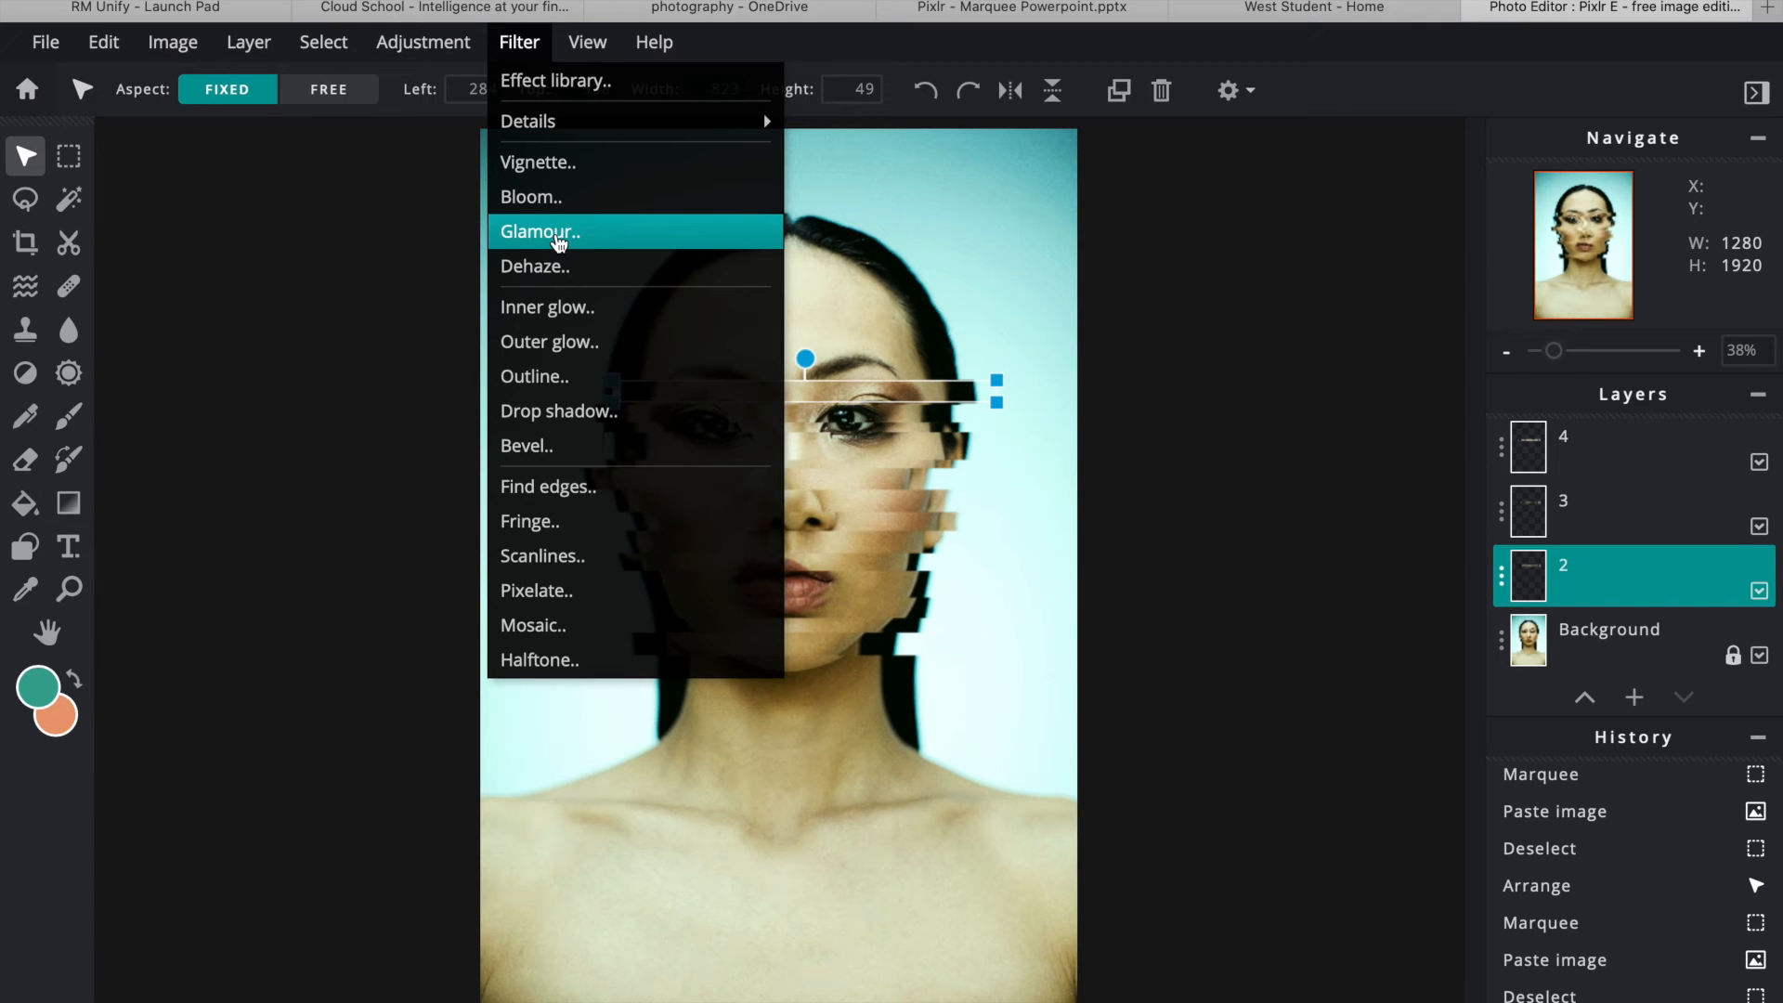
{"action": "left_click", "coordinate": [558, 521]}
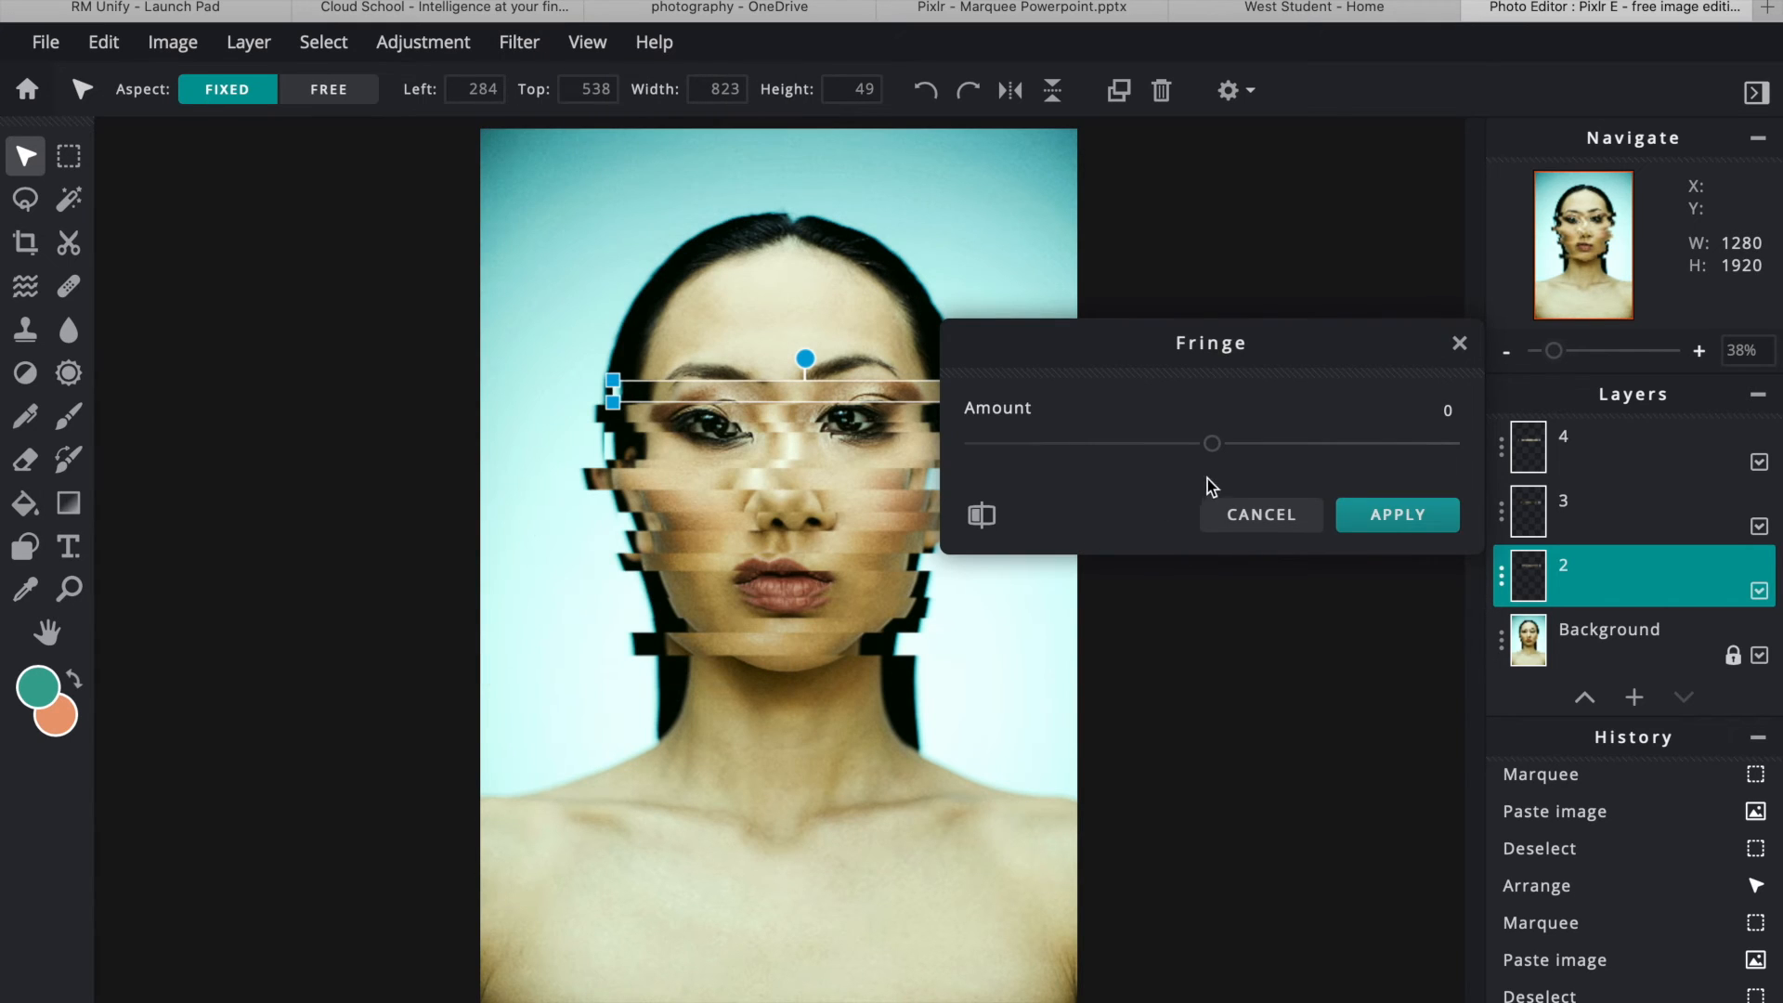
{"action": "left_click_drag", "start_coordinate": [1218, 453], "coordinate": [1234, 453]}
{"action": "left_click", "coordinate": [1371, 515]}
- Apply a Fringe effect with amount 7 to the strip on layer 3
{"action": "left_click", "coordinate": [1630, 520]}
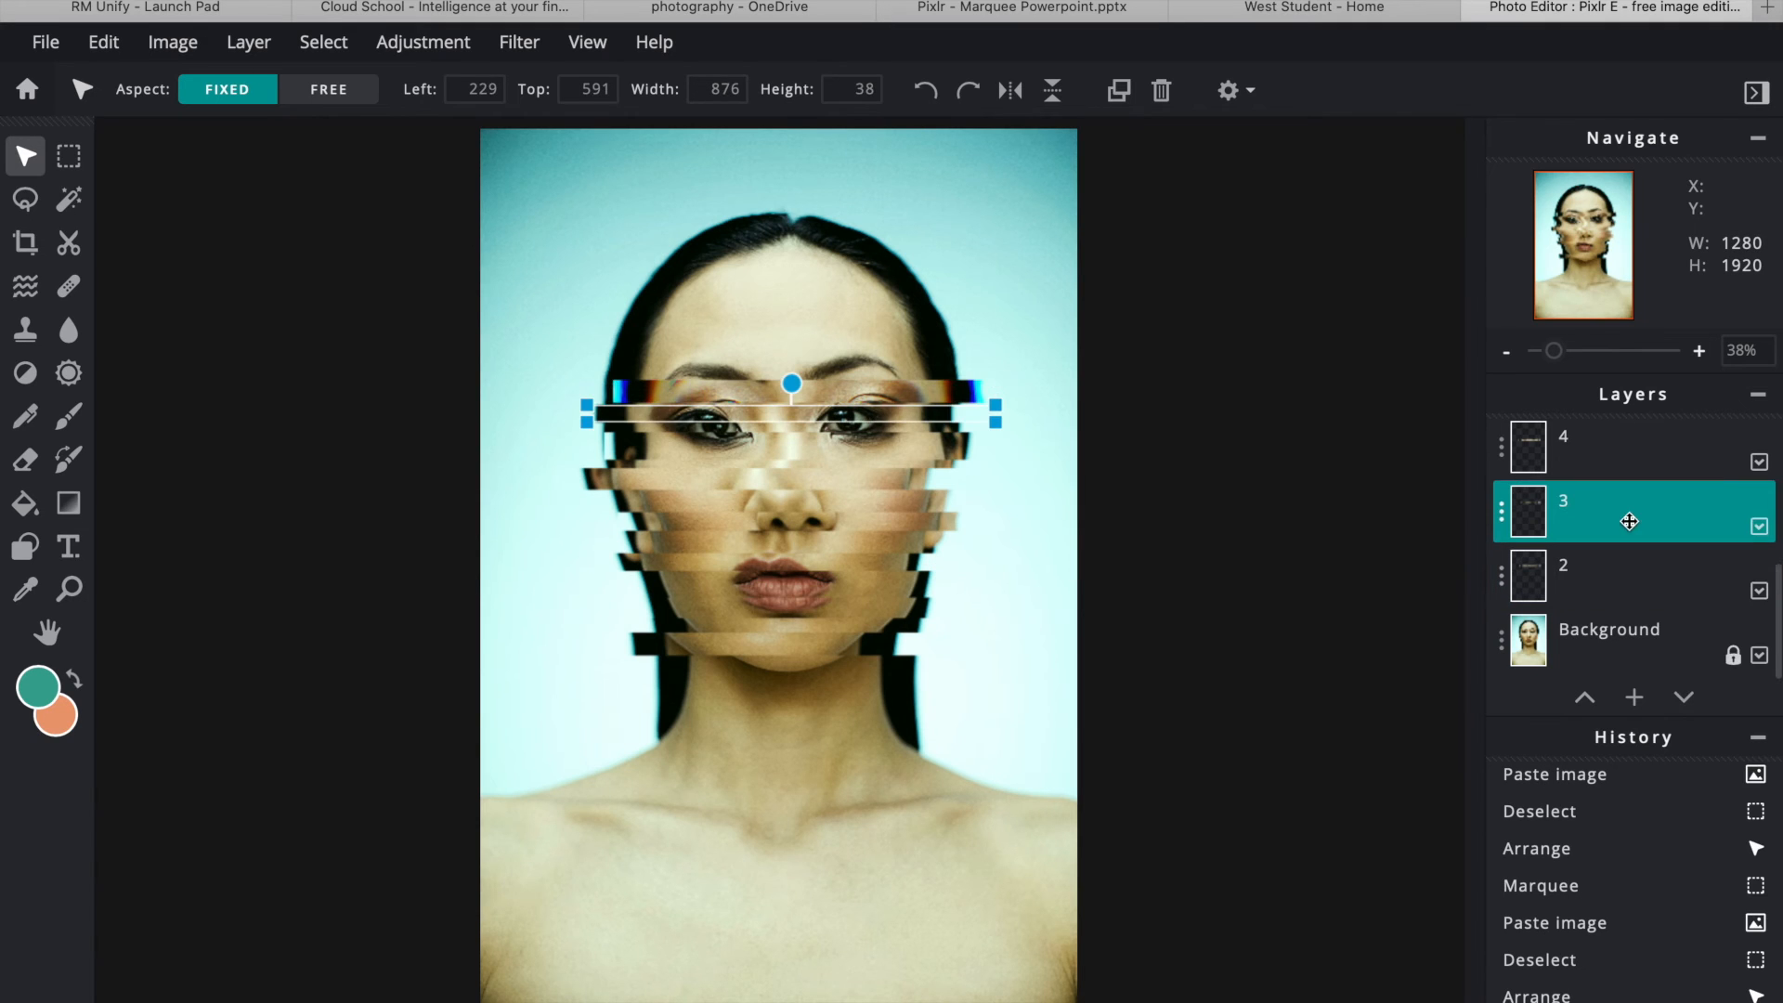
{"action": "left_click", "coordinate": [520, 42]}
{"action": "mouse_move", "coordinate": [581, 133]}
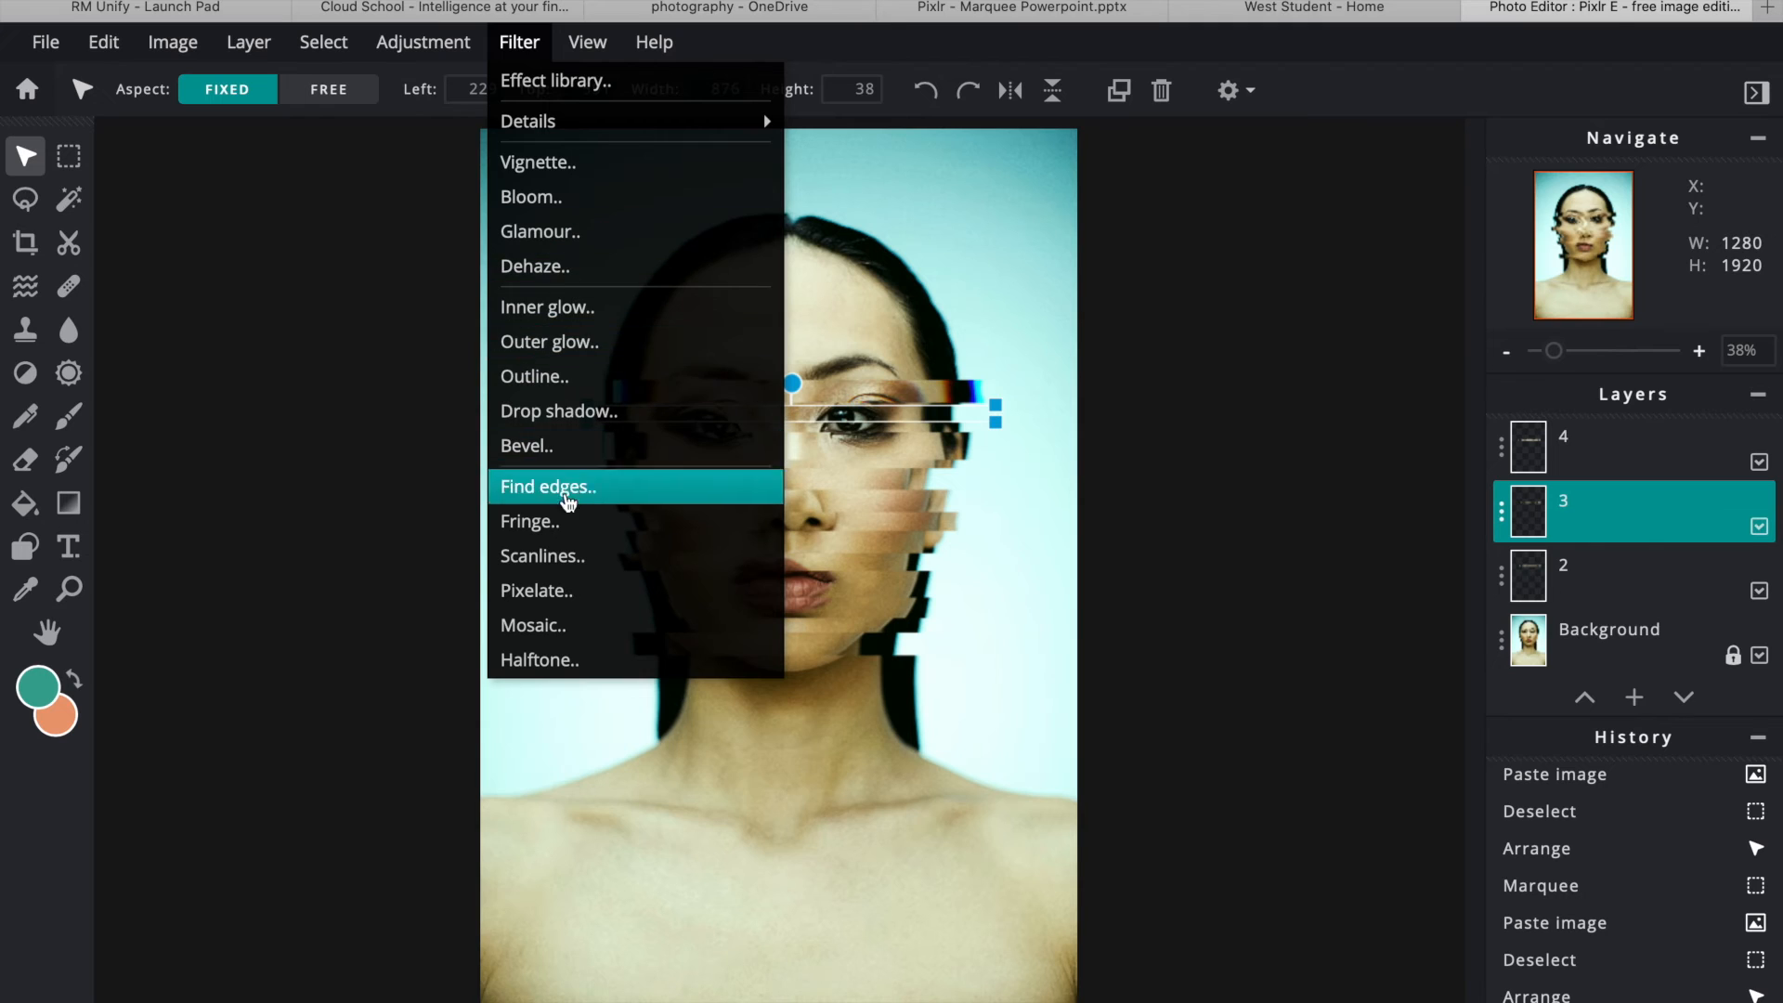
{"action": "left_click", "coordinate": [565, 523]}
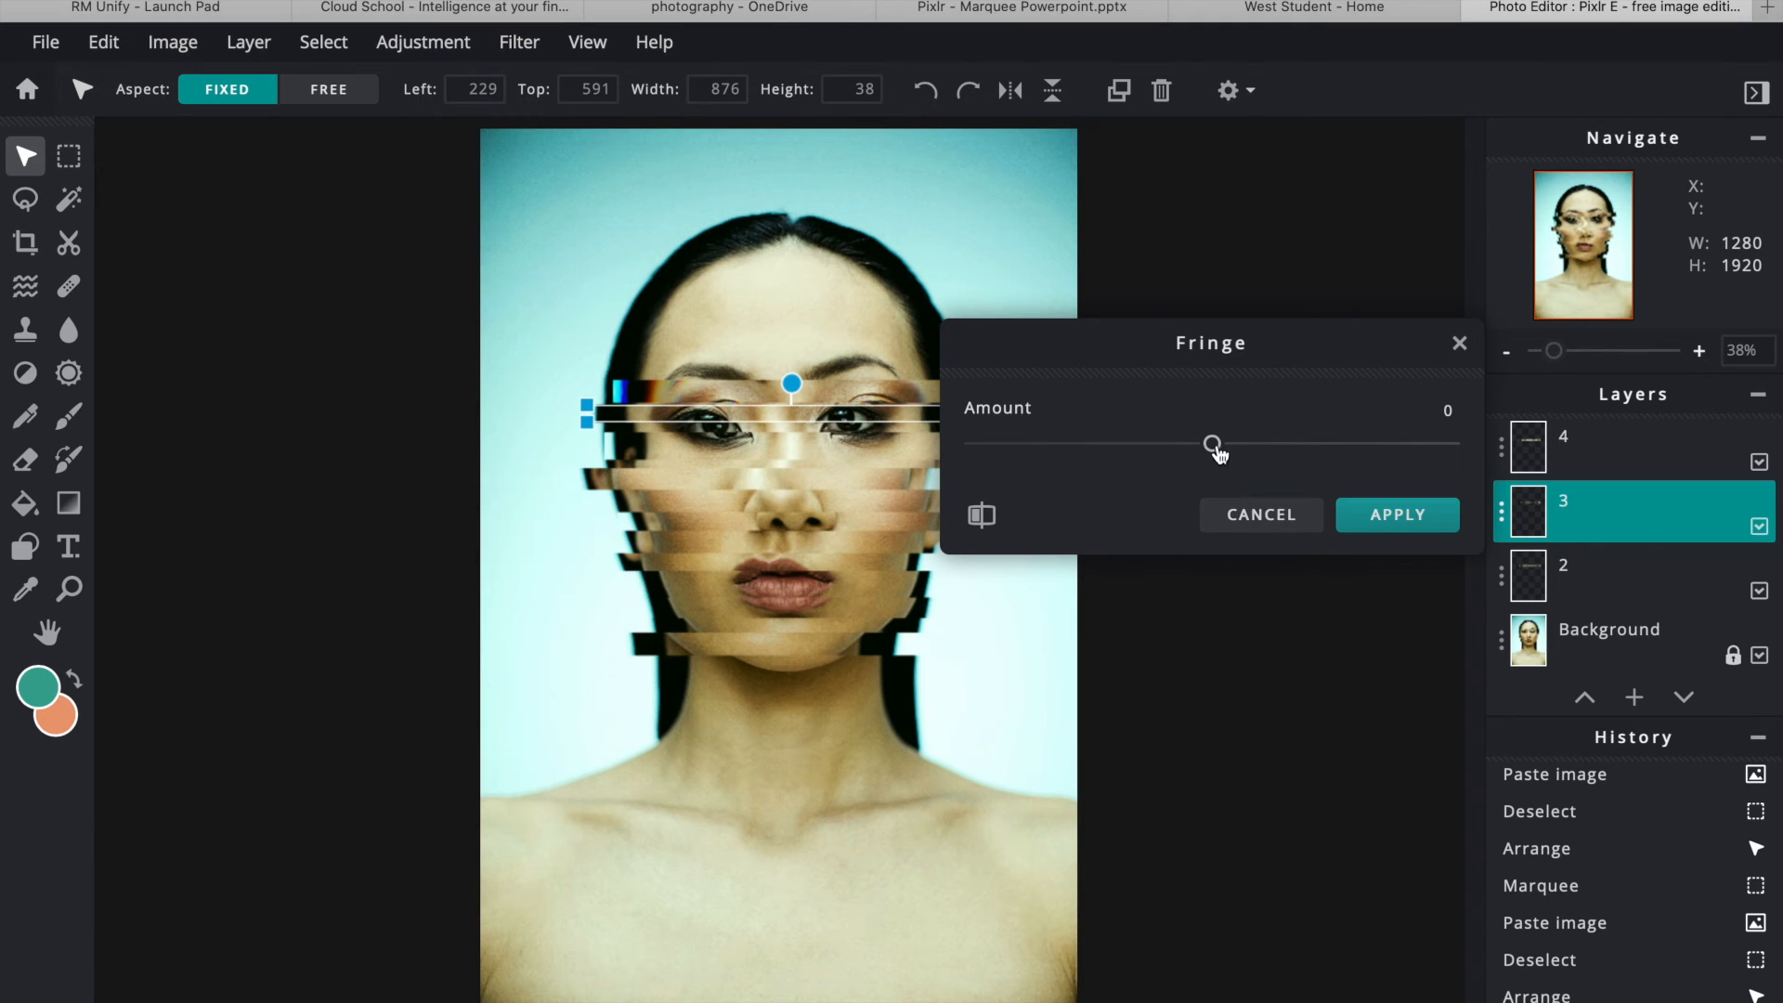
{"action": "left_click_drag", "start_coordinate": [1219, 453], "coordinate": [1233, 452]}
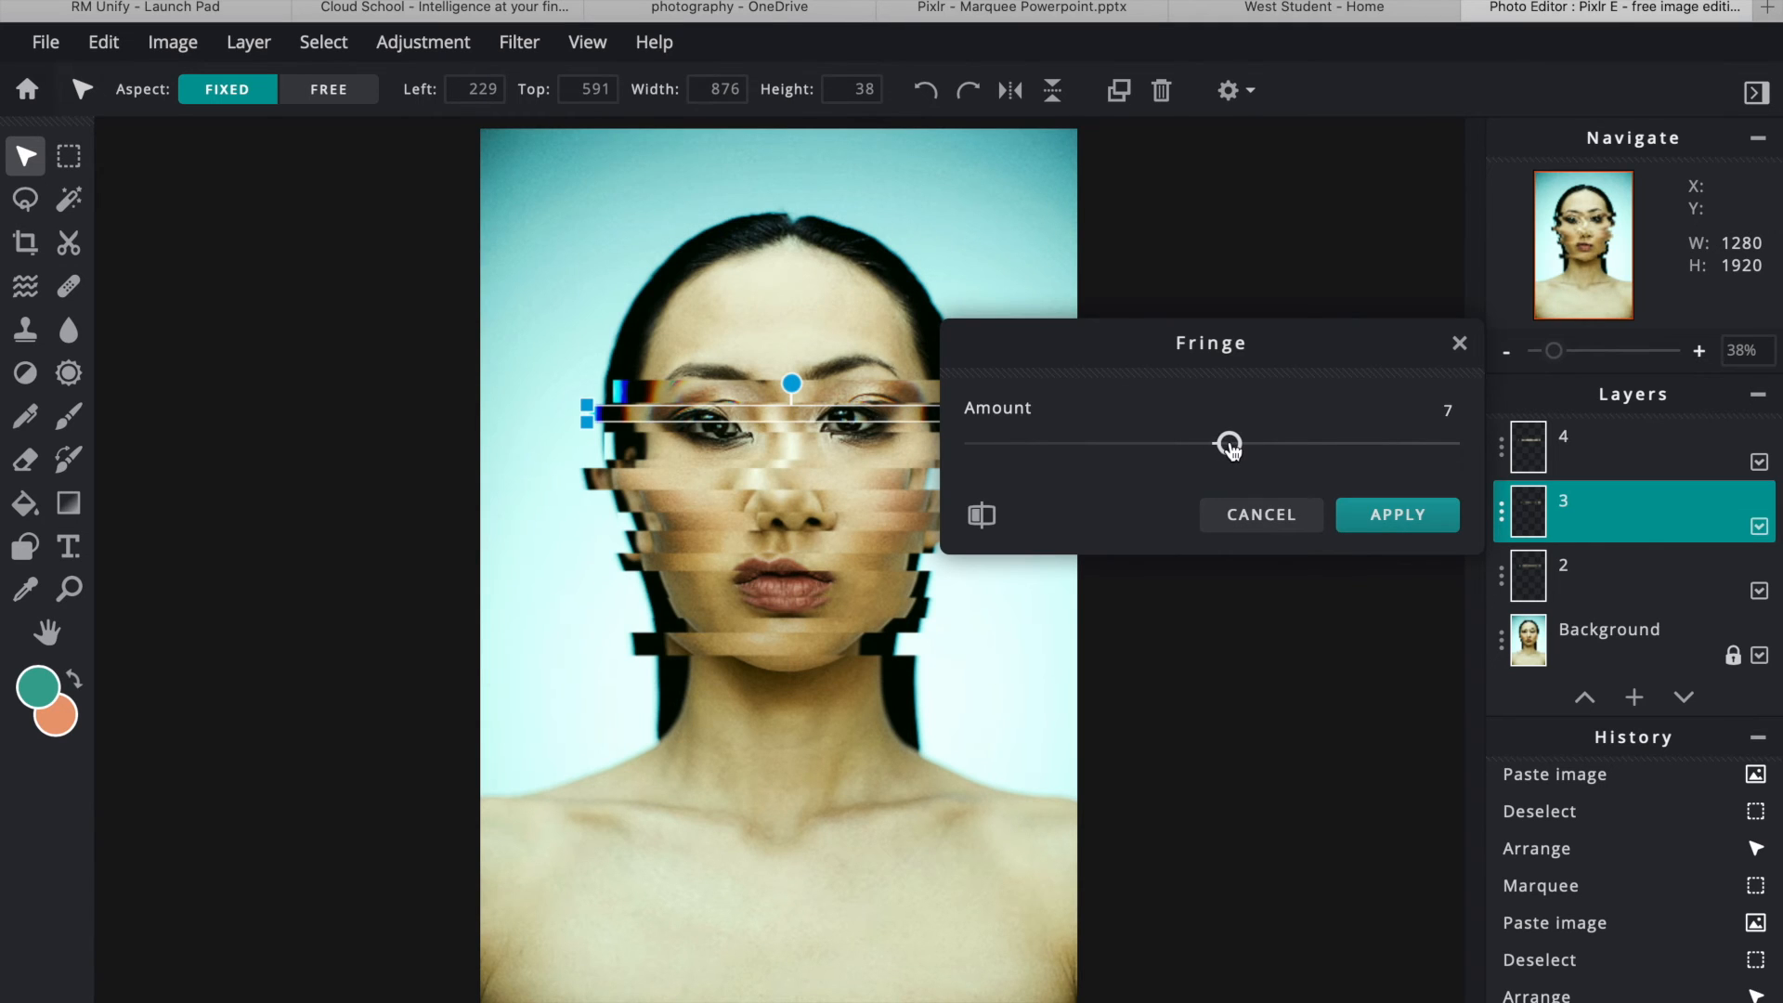
{"action": "left_click", "coordinate": [1425, 517]}
- Add Fringe to the layer 4 strip (amount 6) and layer 5 strip (slightly raised)
{"action": "left_click", "coordinate": [1595, 463]}
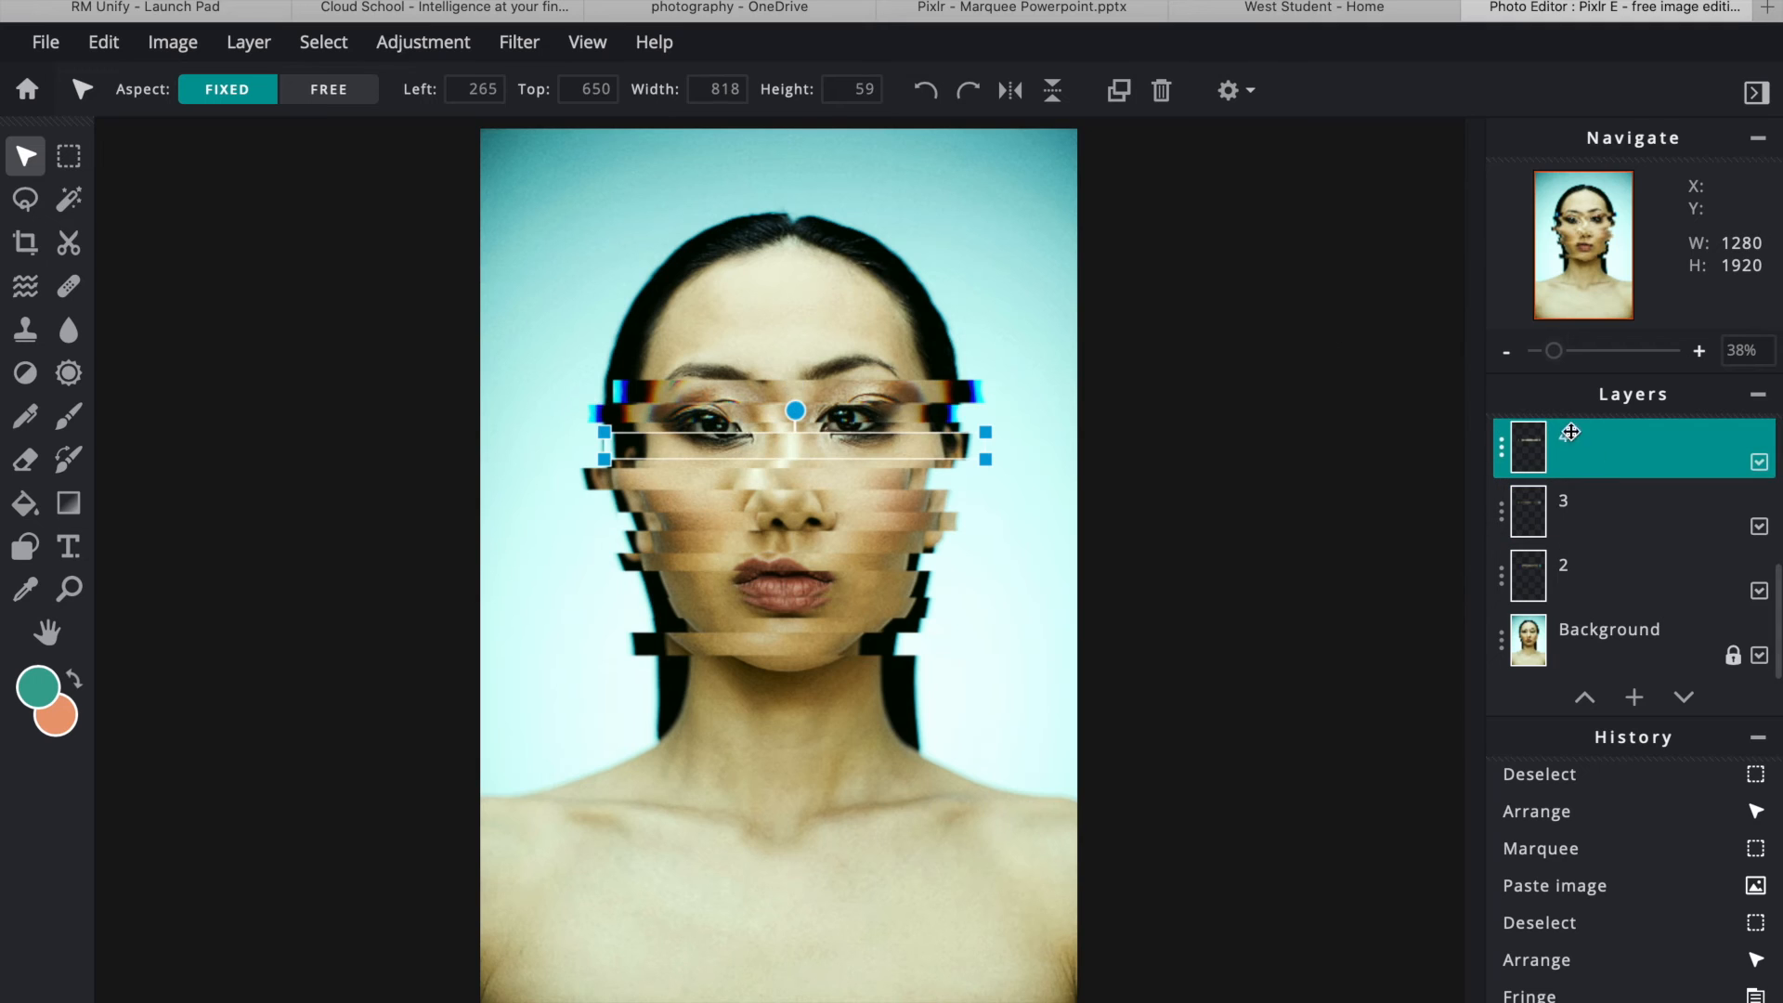
{"action": "left_click", "coordinate": [518, 43]}
{"action": "left_click", "coordinate": [555, 528]}
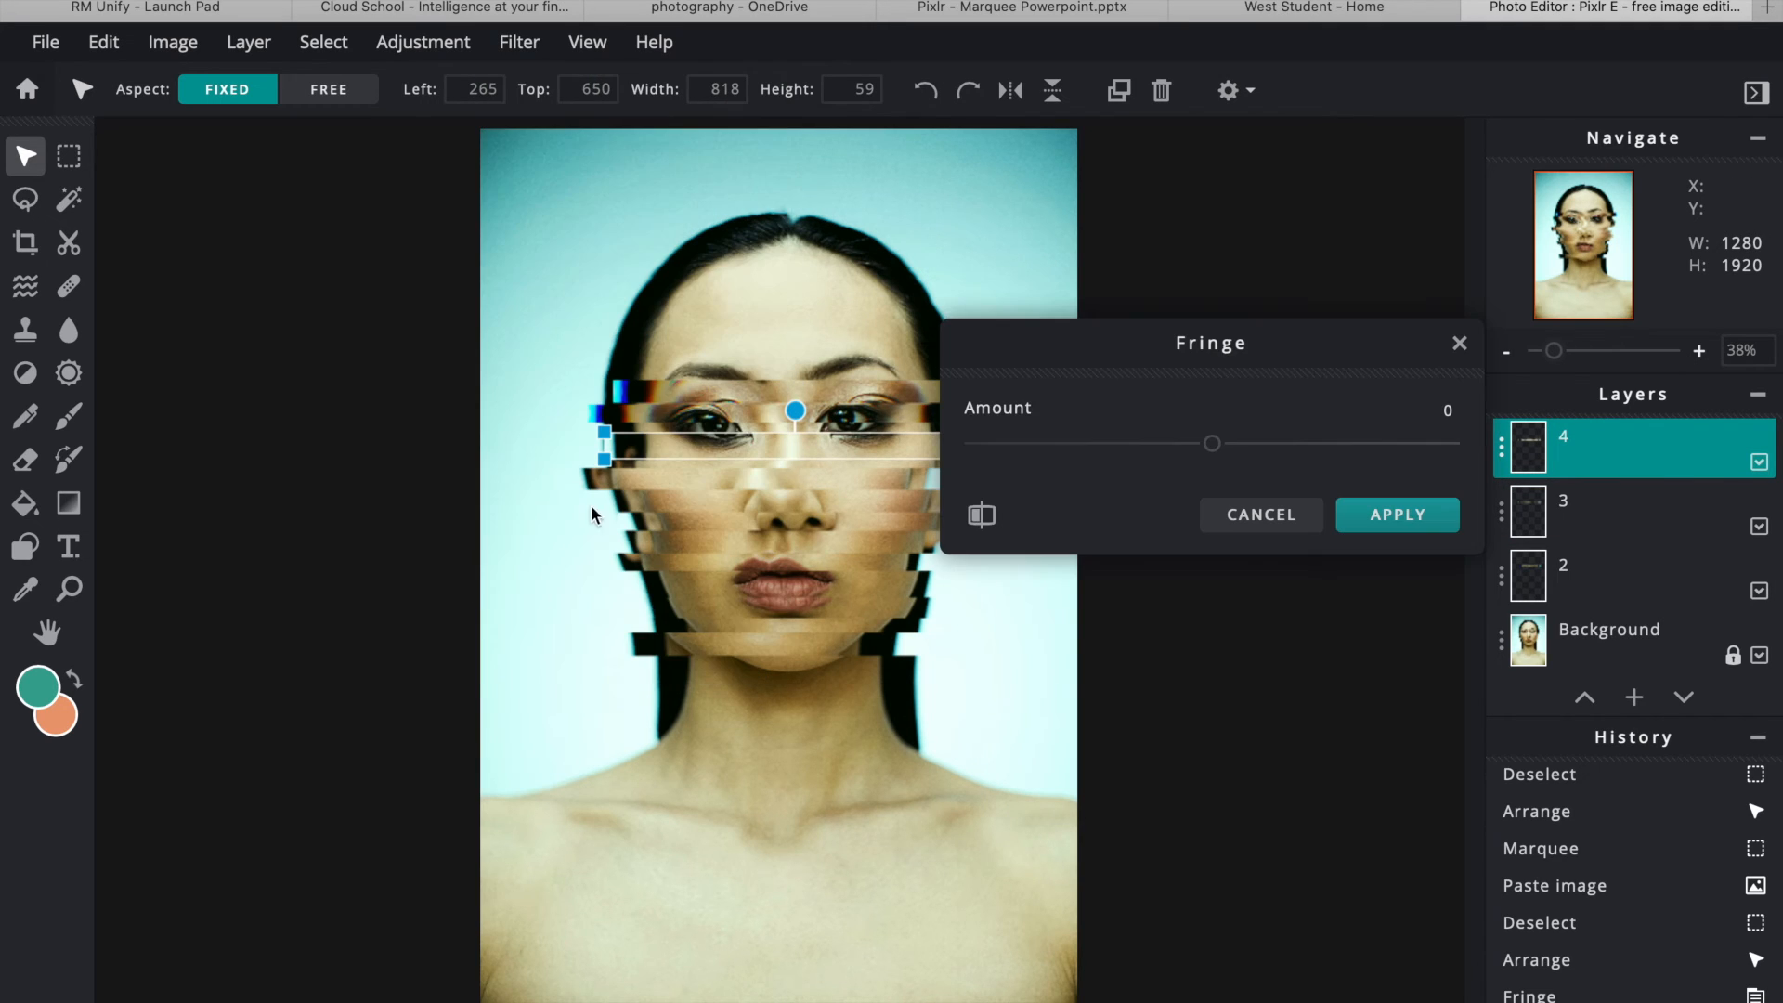
{"action": "left_click_drag", "start_coordinate": [1213, 446], "coordinate": [1227, 444]}
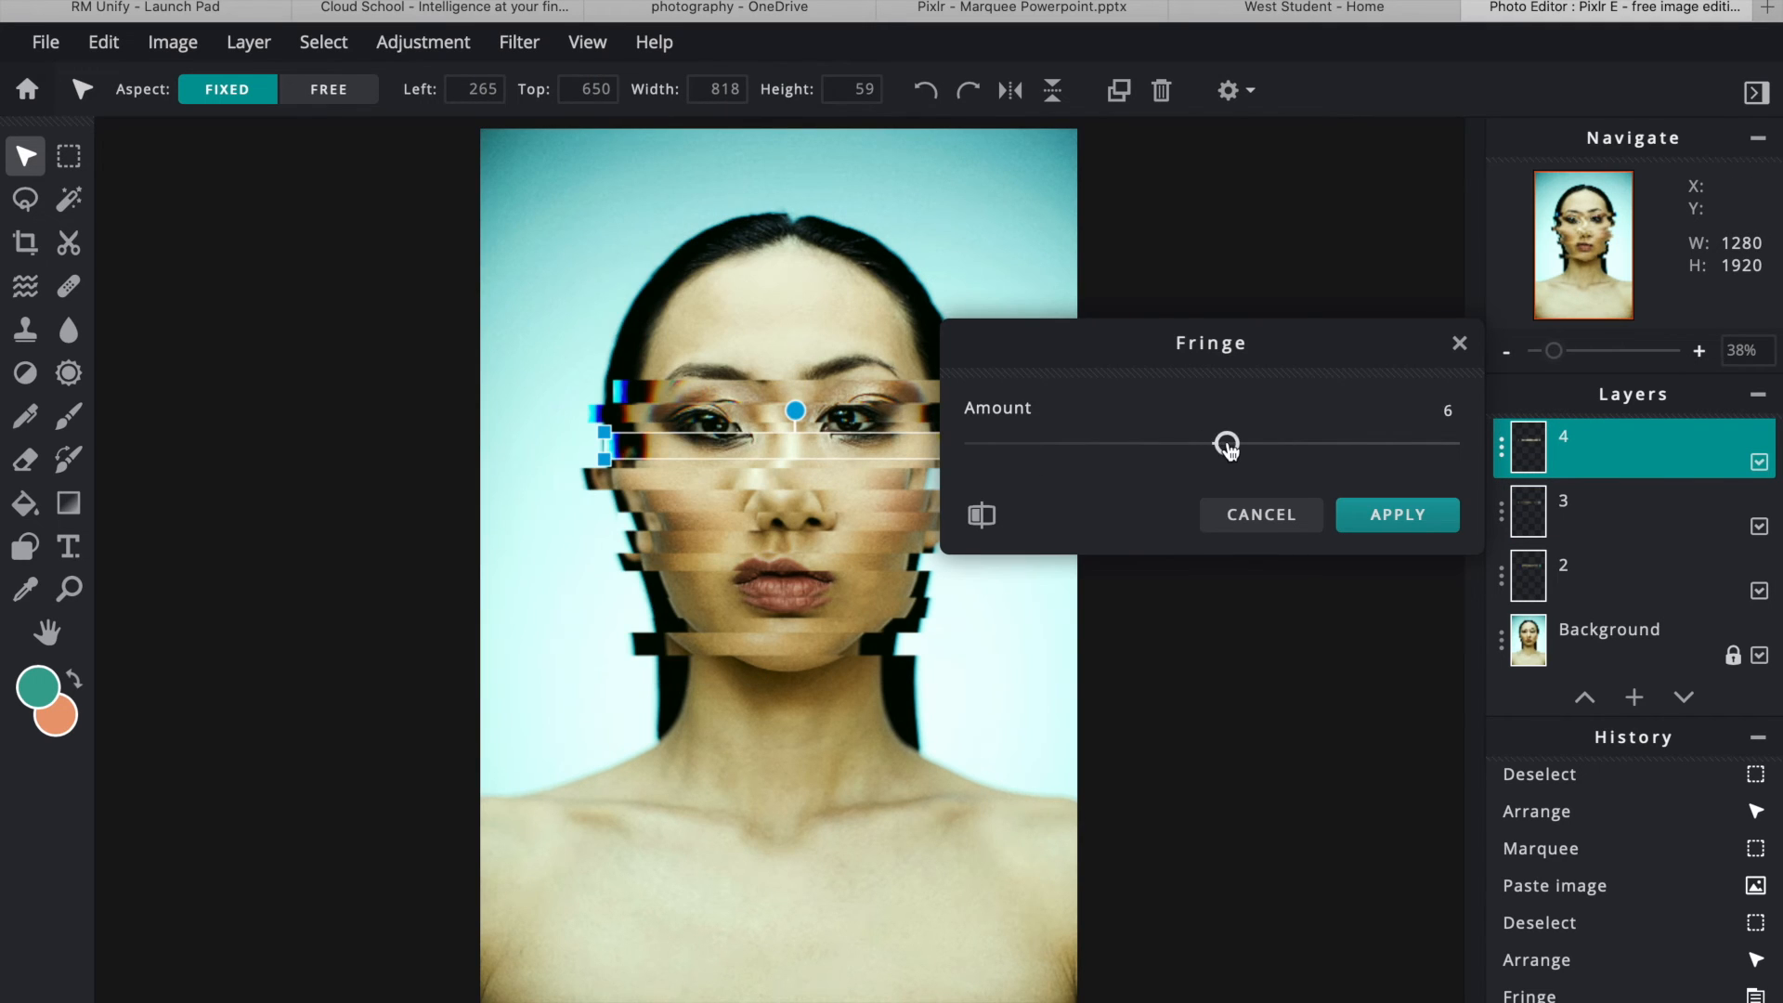
{"action": "left_click", "coordinate": [1395, 518]}
{"action": "scroll", "coordinate": [1579, 461], "scroll_direction": "up", "scroll_amount": 1}
{"action": "left_click", "coordinate": [1577, 474]}
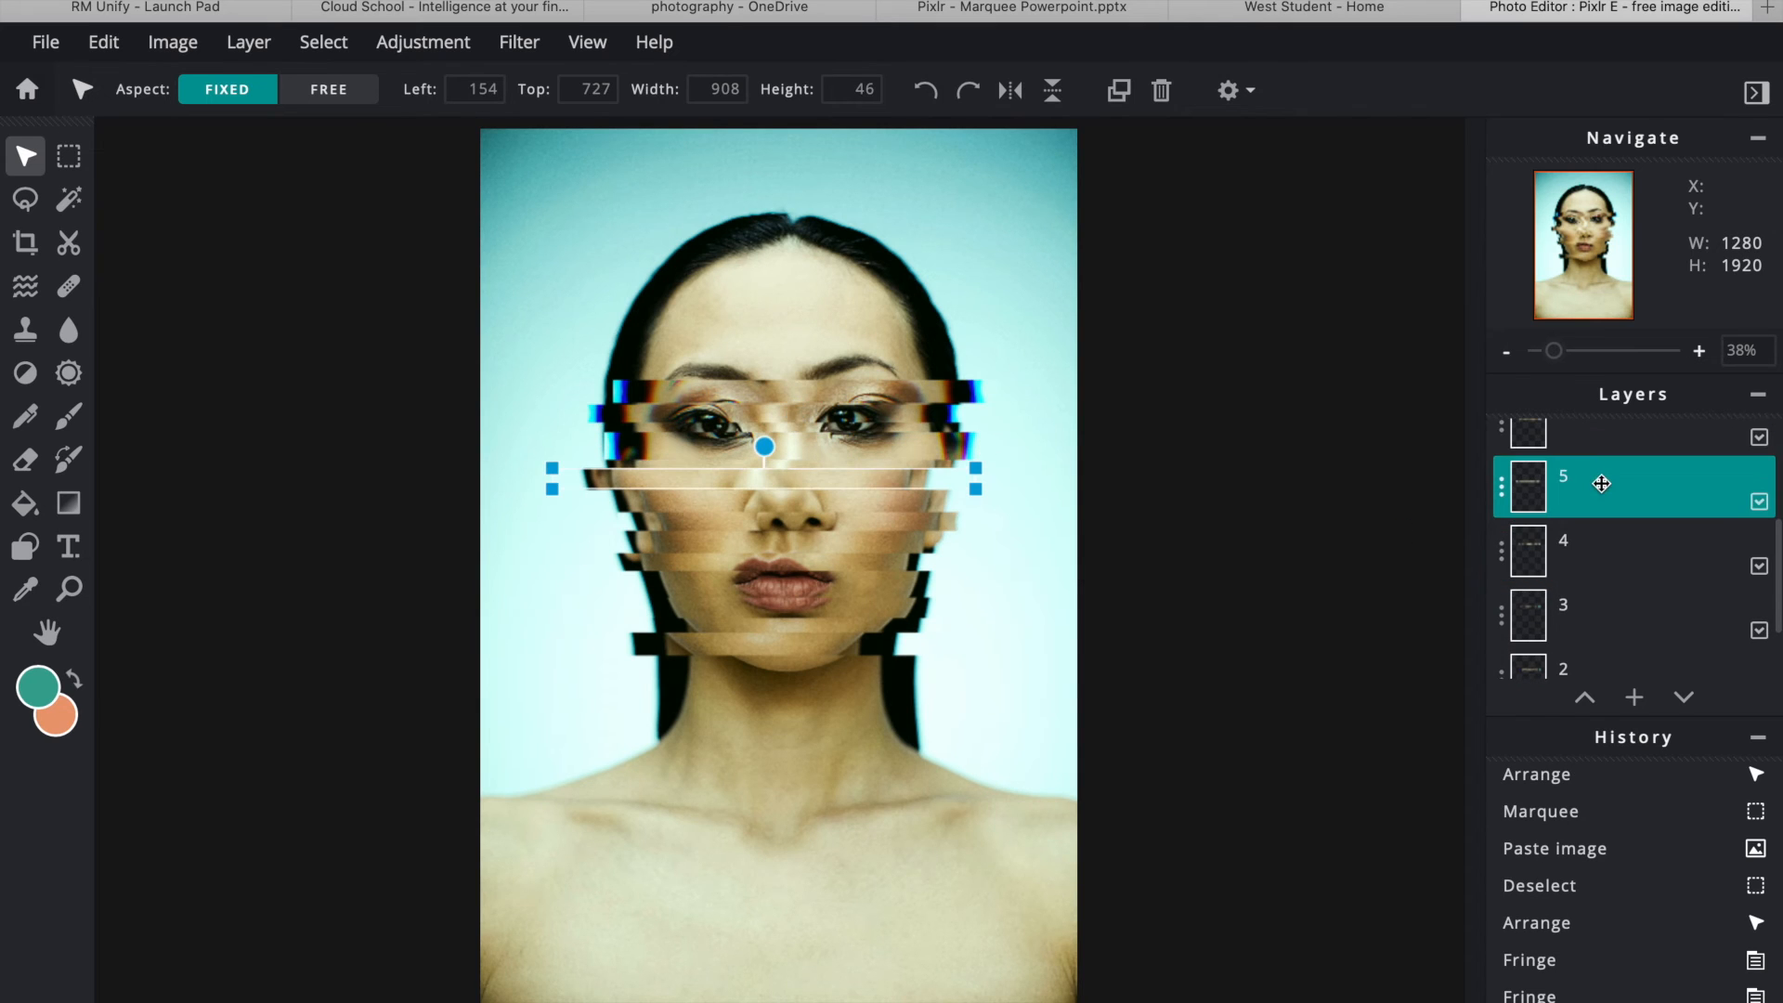
{"action": "left_click", "coordinate": [508, 58]}
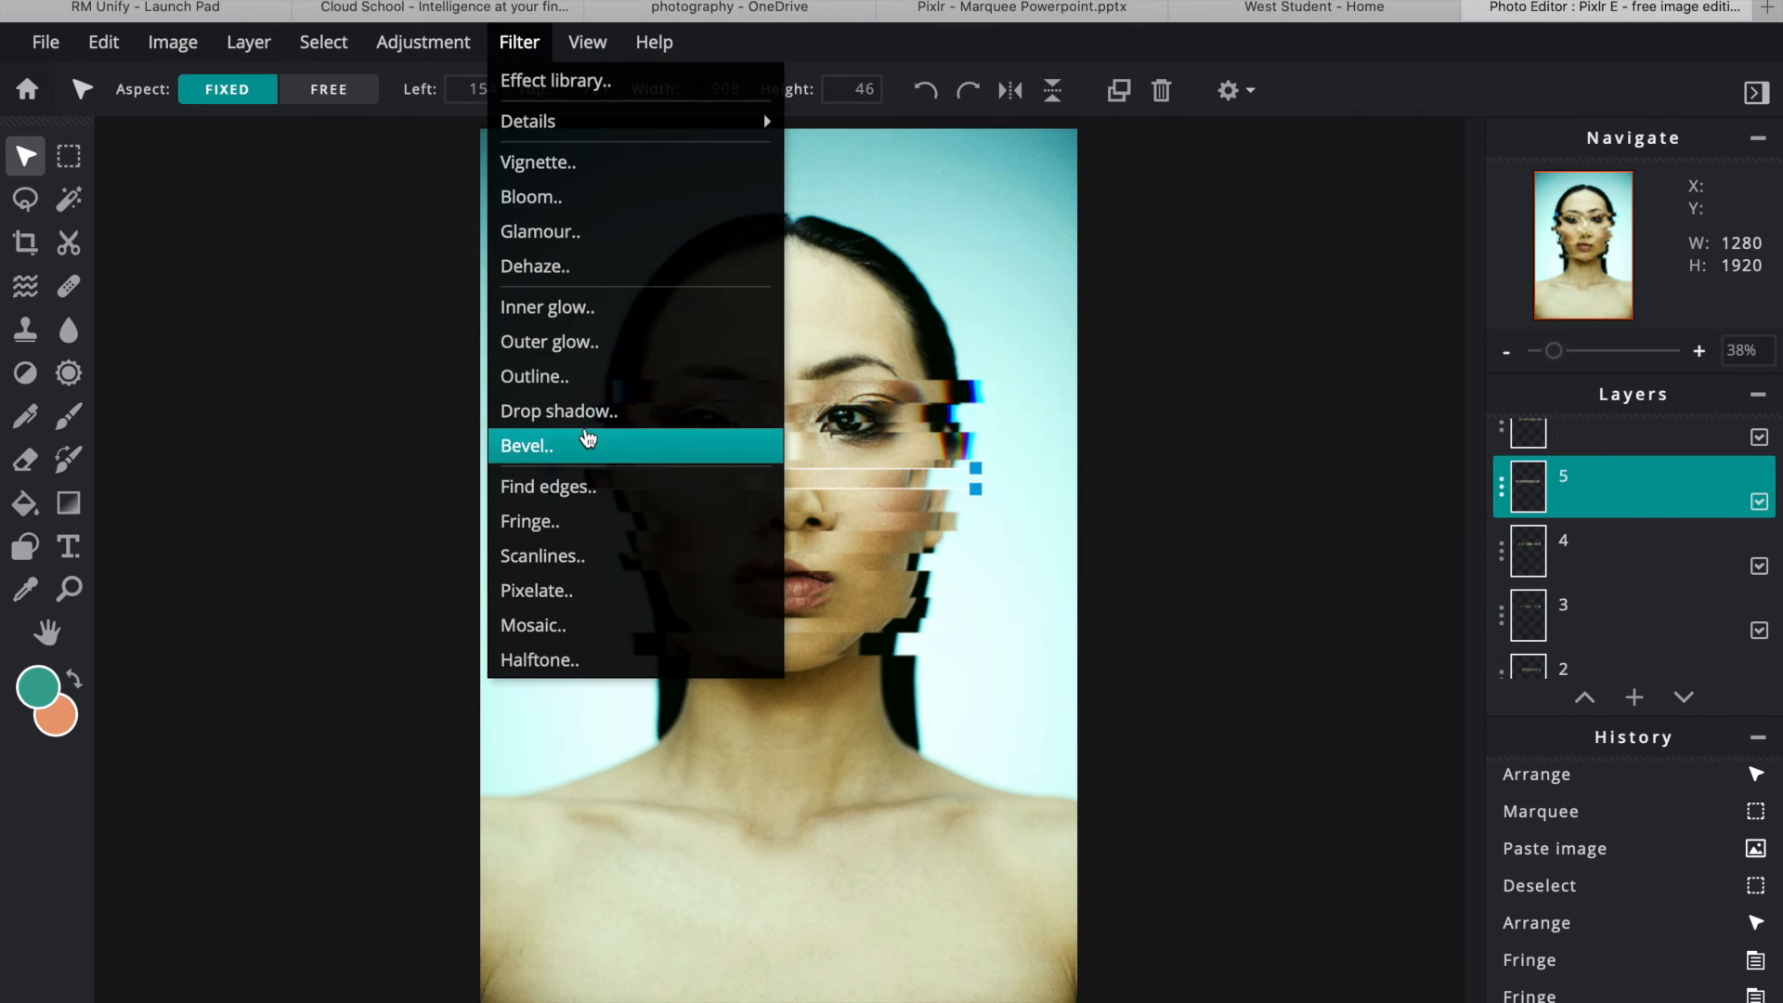
{"action": "left_click", "coordinate": [571, 525]}
{"action": "left_click_drag", "start_coordinate": [1217, 449], "coordinate": [1224, 446]}
{"action": "left_click", "coordinate": [1393, 516]}
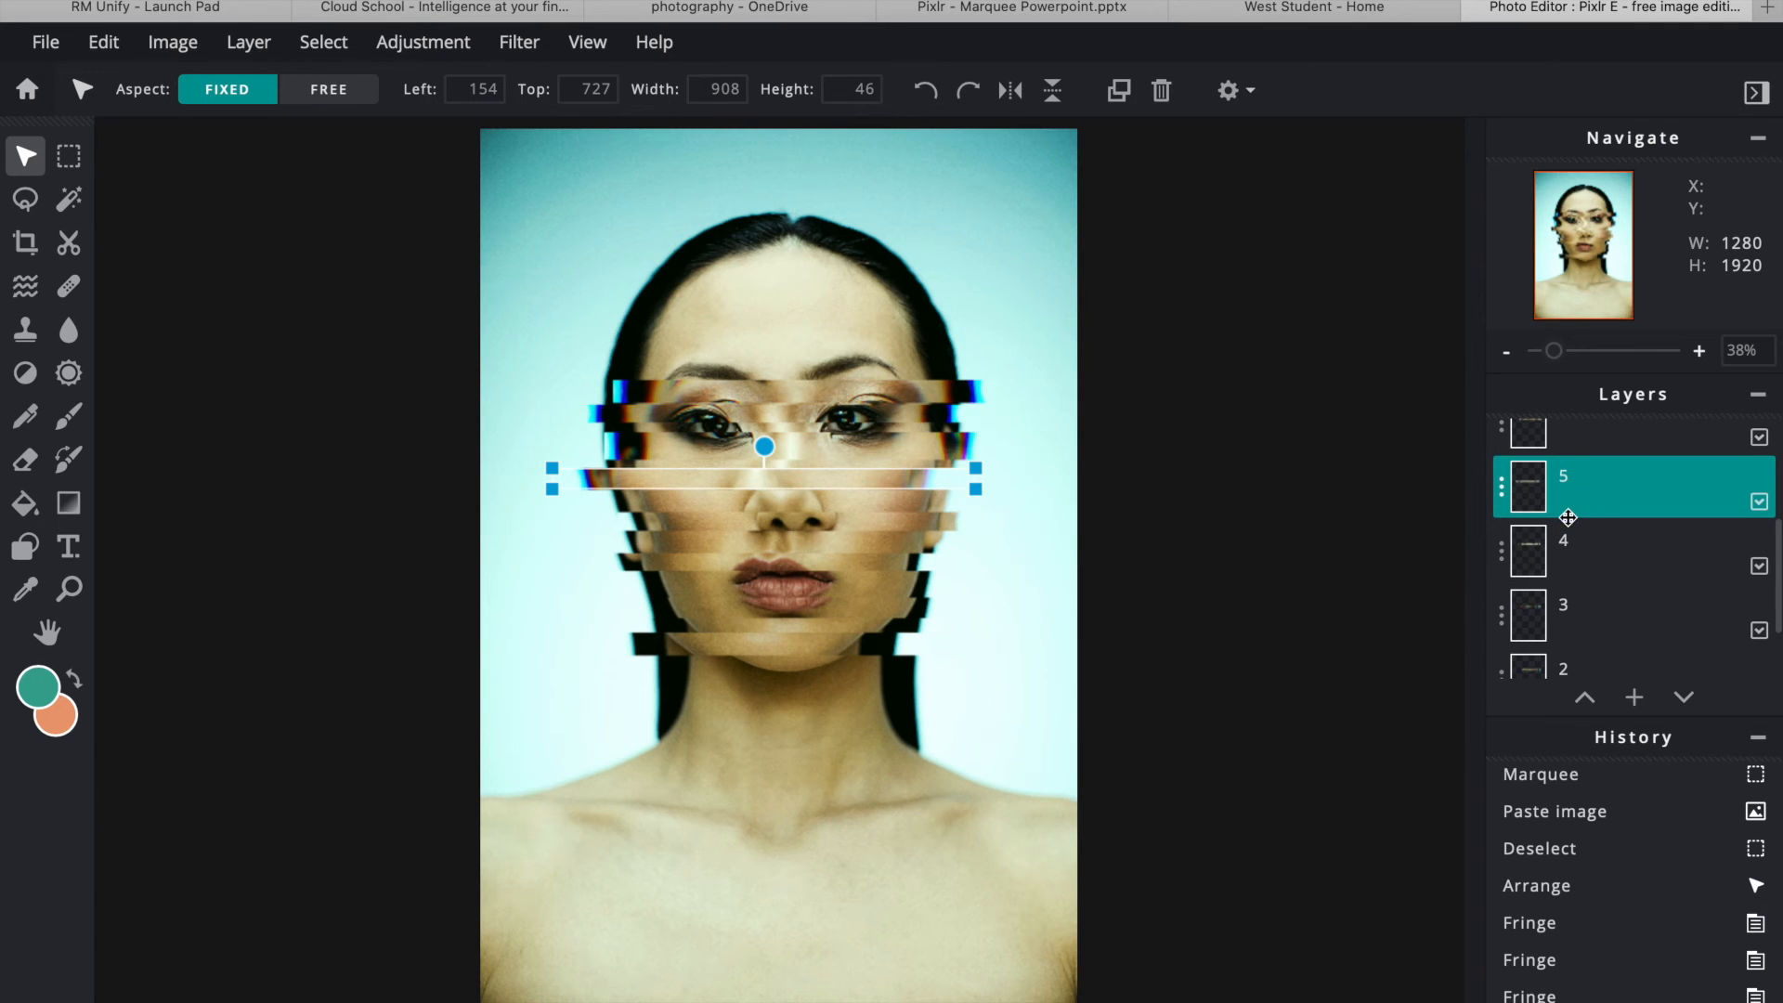
- Add Fringe to the layer 6 strip (amount 2) and layer 7 strip (amount 7)
{"action": "scroll", "coordinate": [1569, 511], "scroll_direction": "up", "scroll_amount": 1}
{"action": "left_click", "coordinate": [1603, 505]}
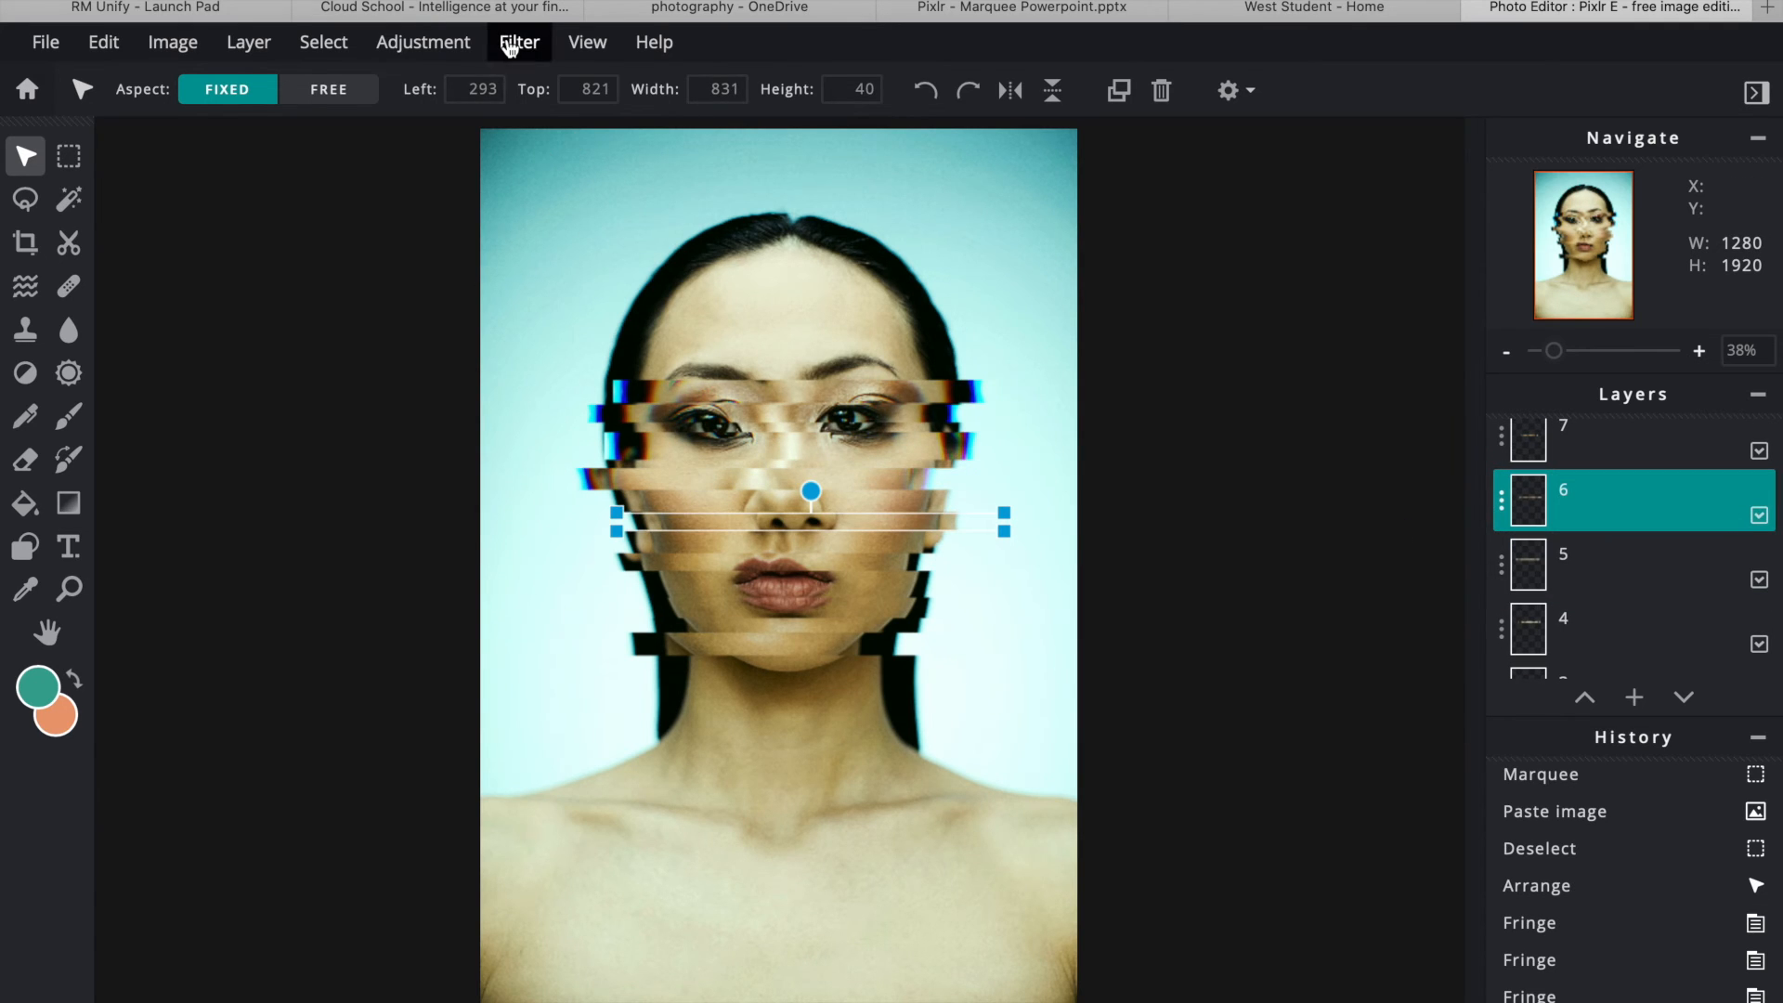
{"action": "left_click", "coordinate": [510, 45]}
{"action": "left_click", "coordinate": [557, 520]}
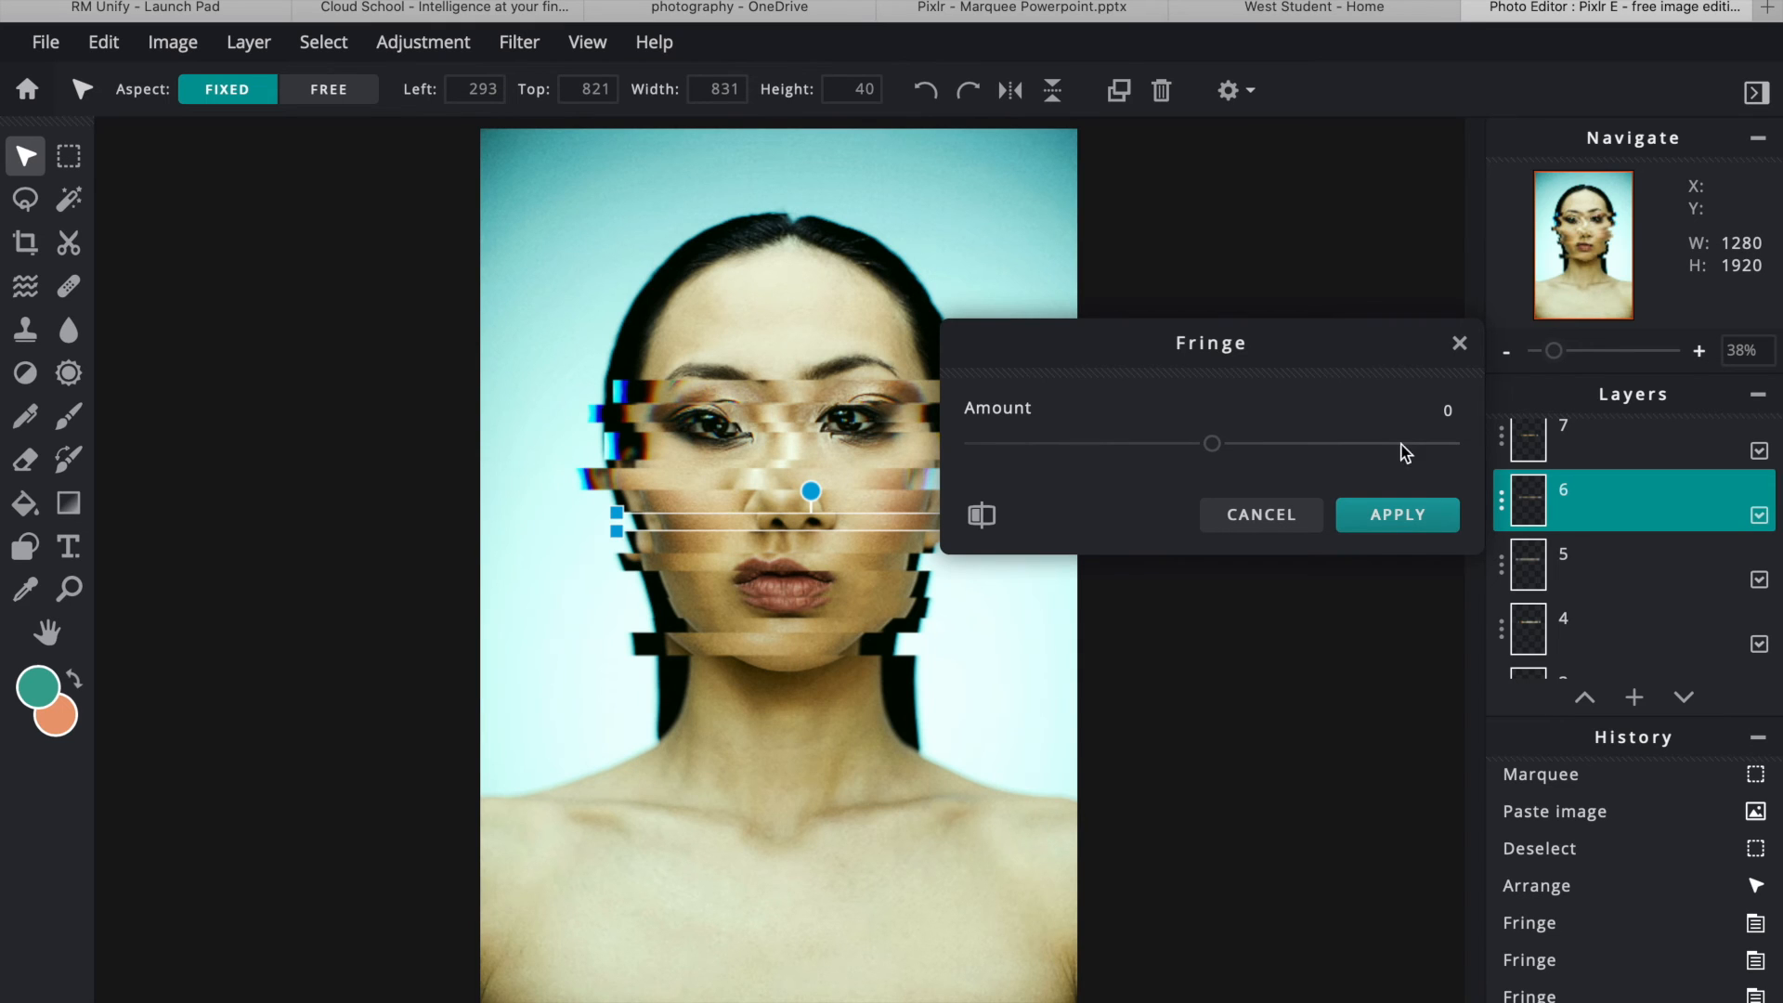
{"action": "left_click_drag", "start_coordinate": [1219, 449], "coordinate": [1218, 445]}
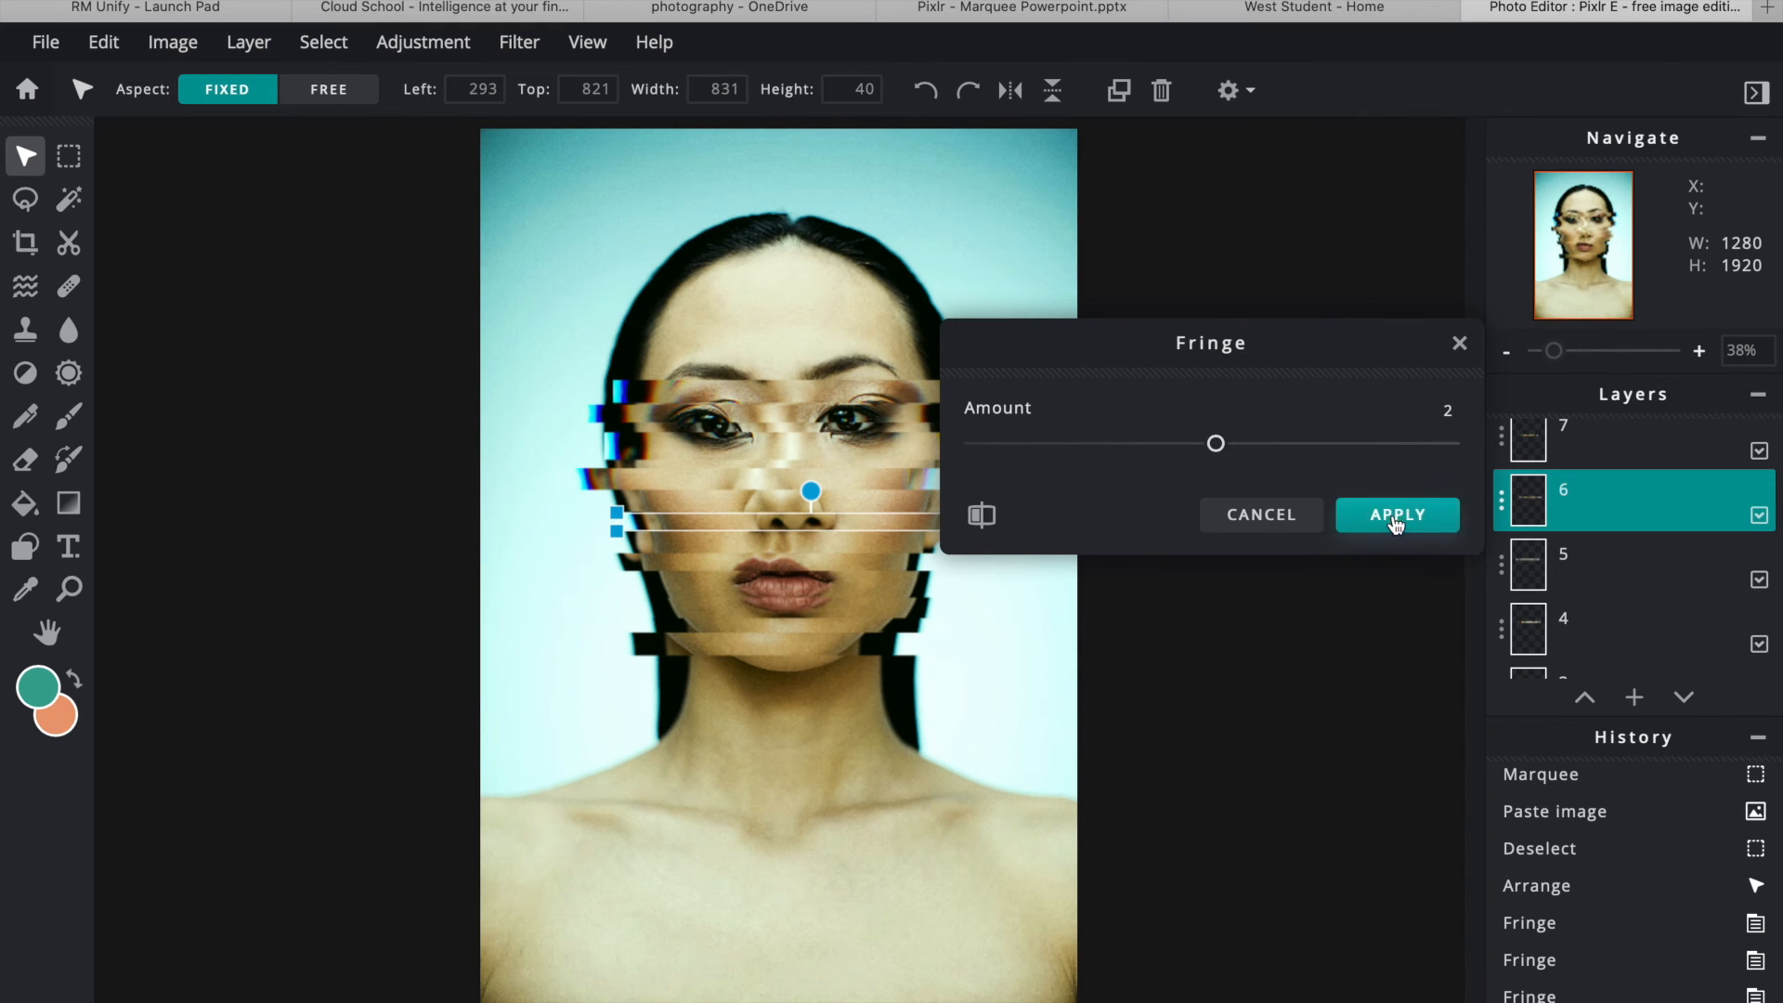
{"action": "left_click", "coordinate": [1396, 515]}
{"action": "left_click", "coordinate": [1632, 447]}
{"action": "left_click", "coordinate": [517, 42]}
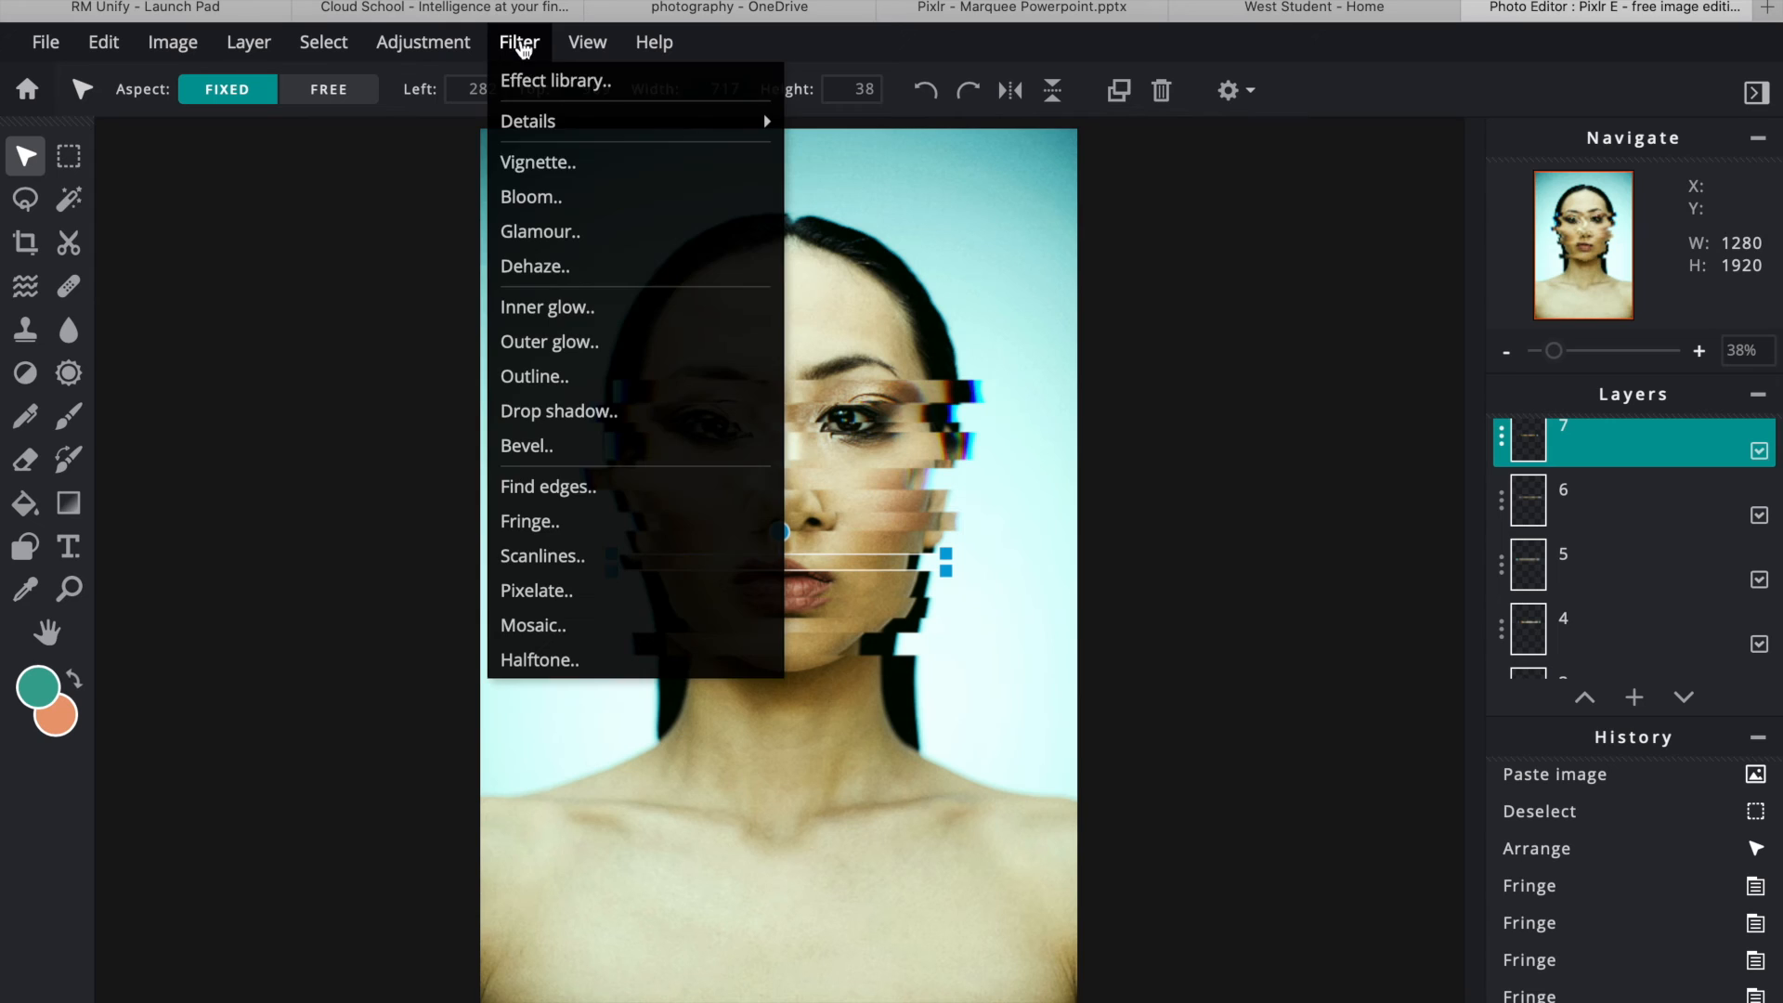
{"action": "left_click", "coordinate": [592, 527]}
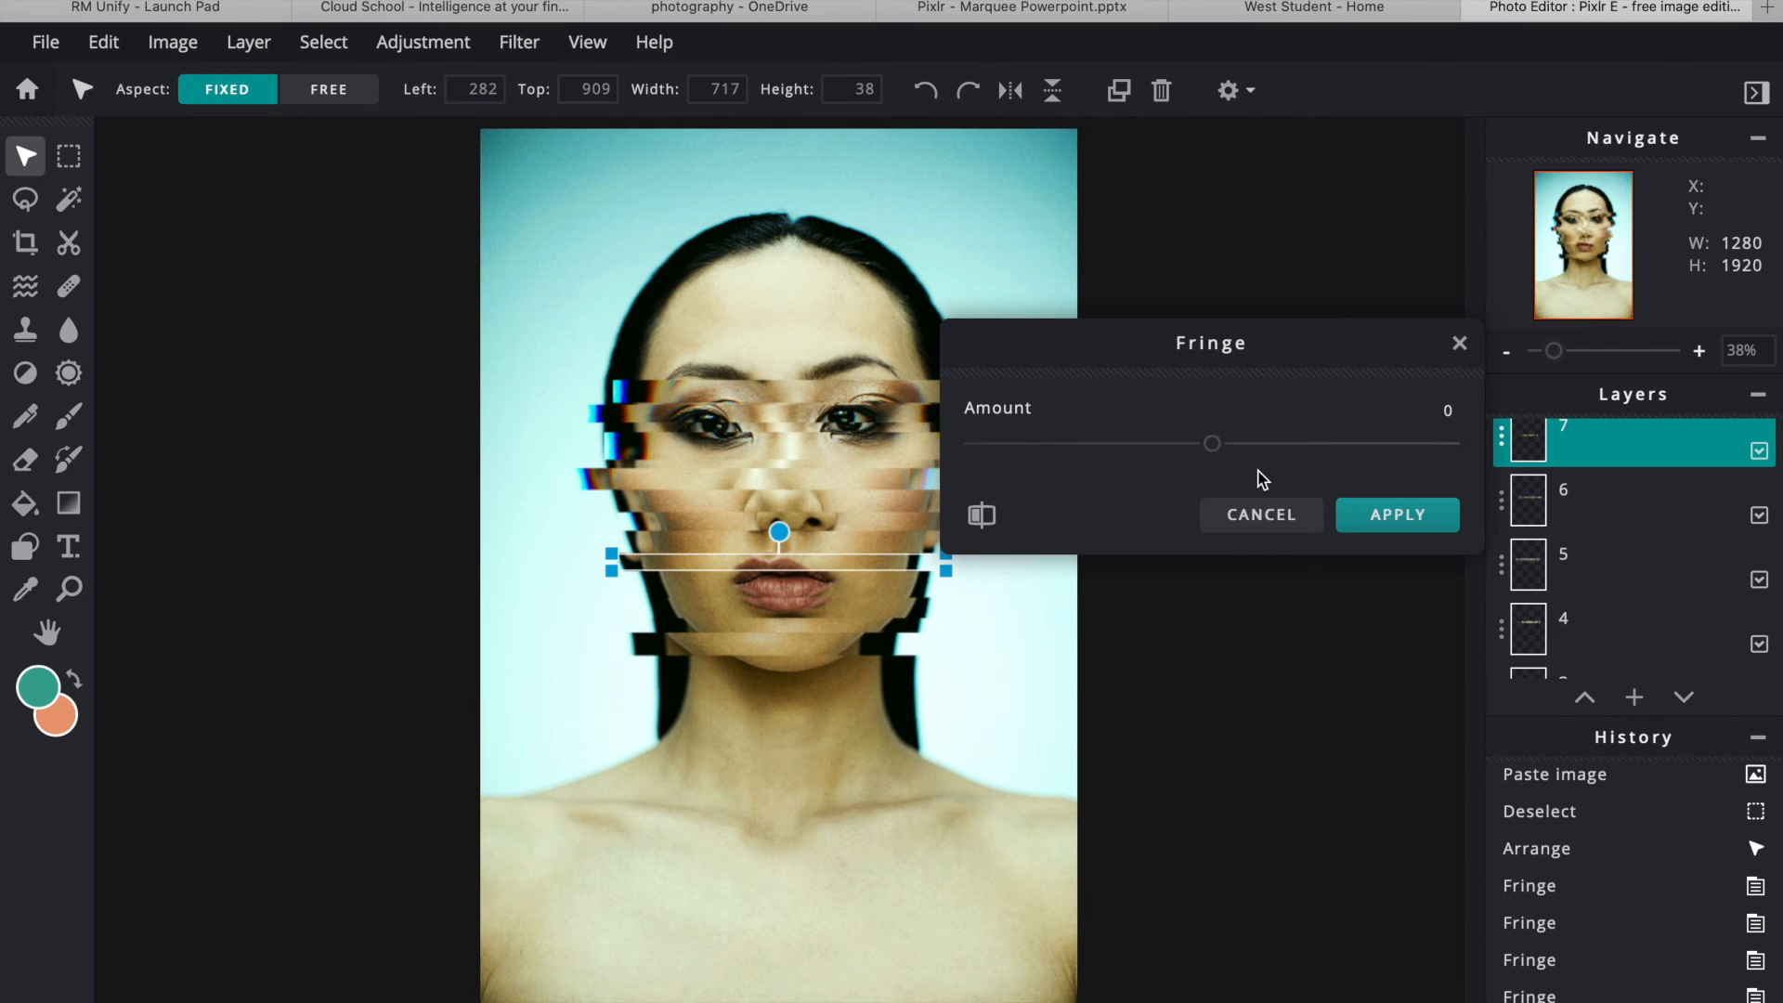
{"action": "left_click_drag", "start_coordinate": [1225, 459], "coordinate": [1233, 459]}
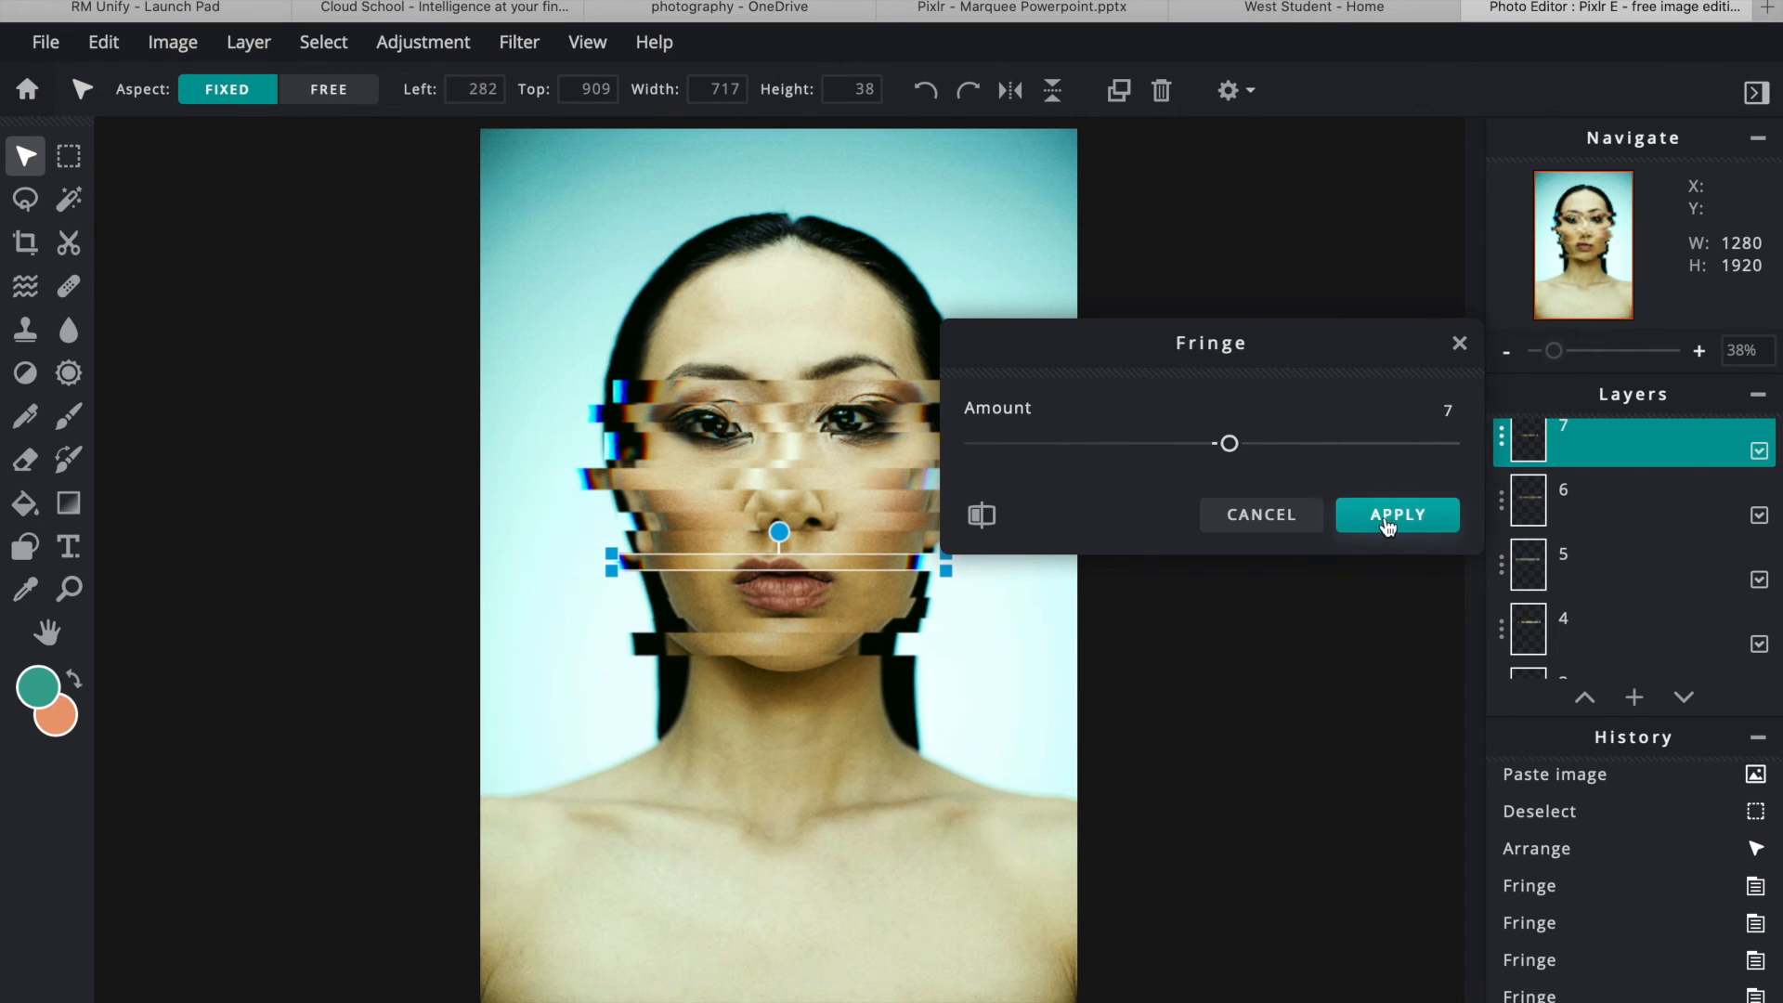
{"action": "left_click", "coordinate": [1390, 526]}
- Paste the lip strip as a new layer and give it Fringe amount 22
{"action": "scroll", "coordinate": [1597, 450], "scroll_direction": "up", "scroll_amount": 1}
{"action": "key", "text": "ctrl+v"}
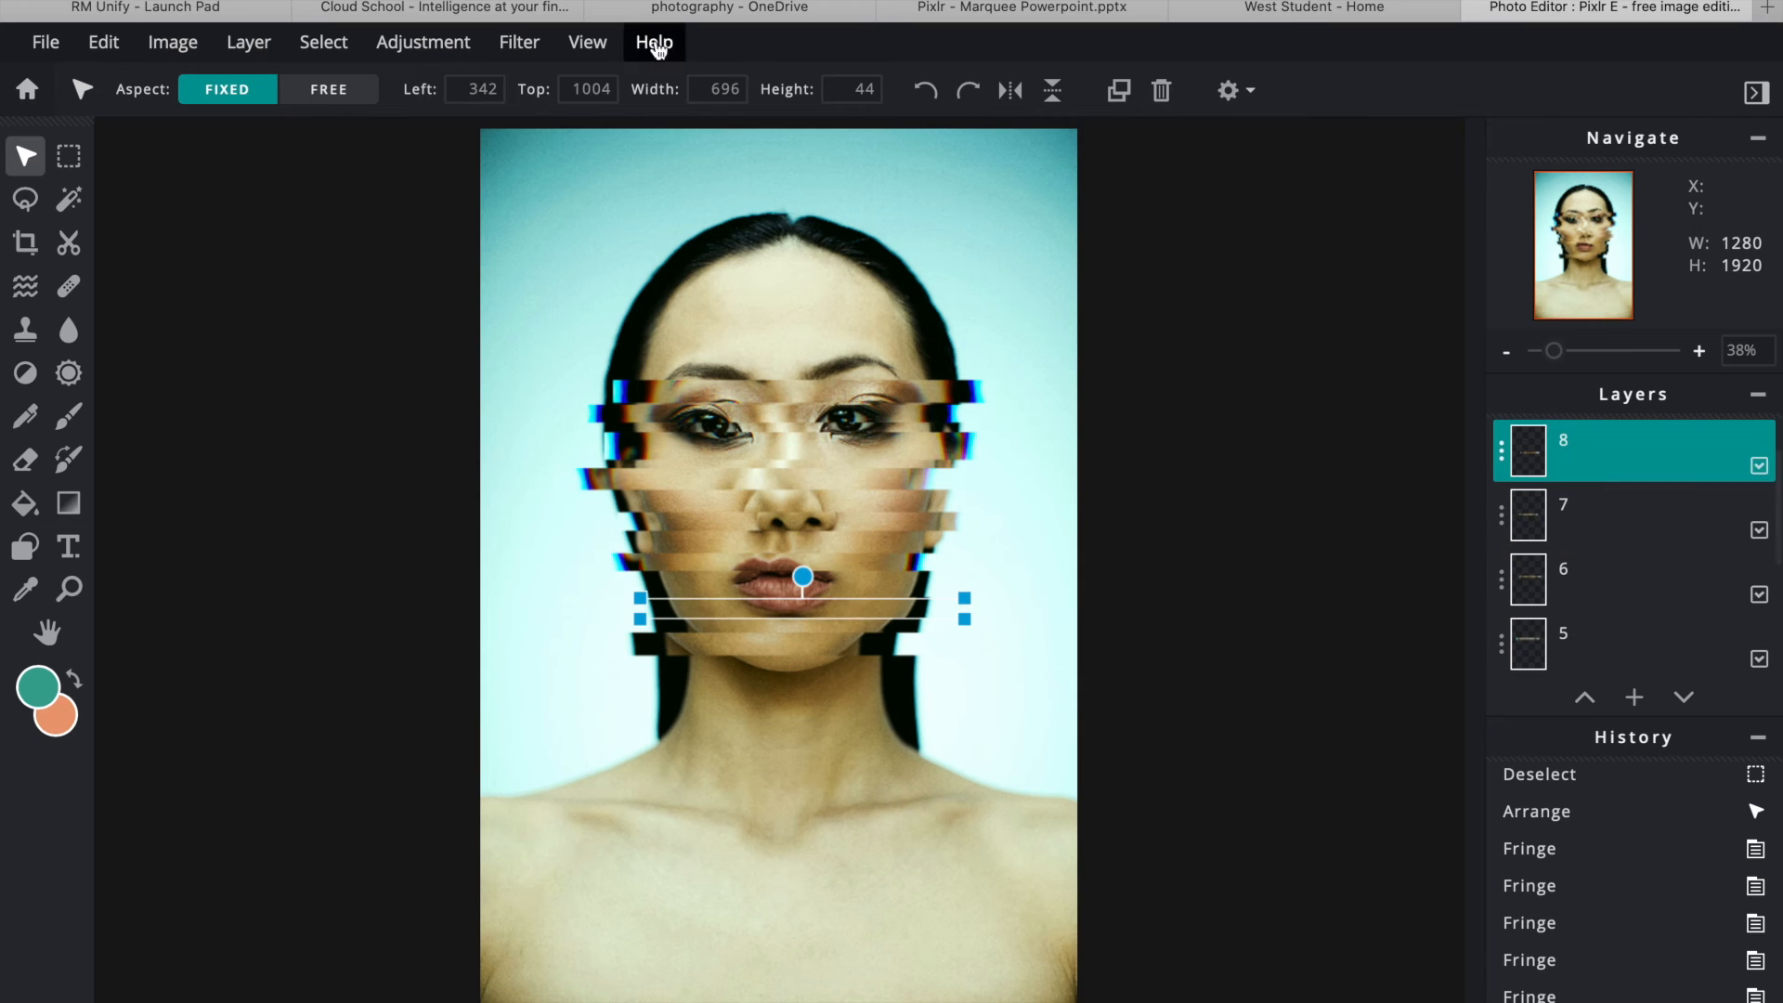
{"action": "left_click", "coordinate": [519, 42]}
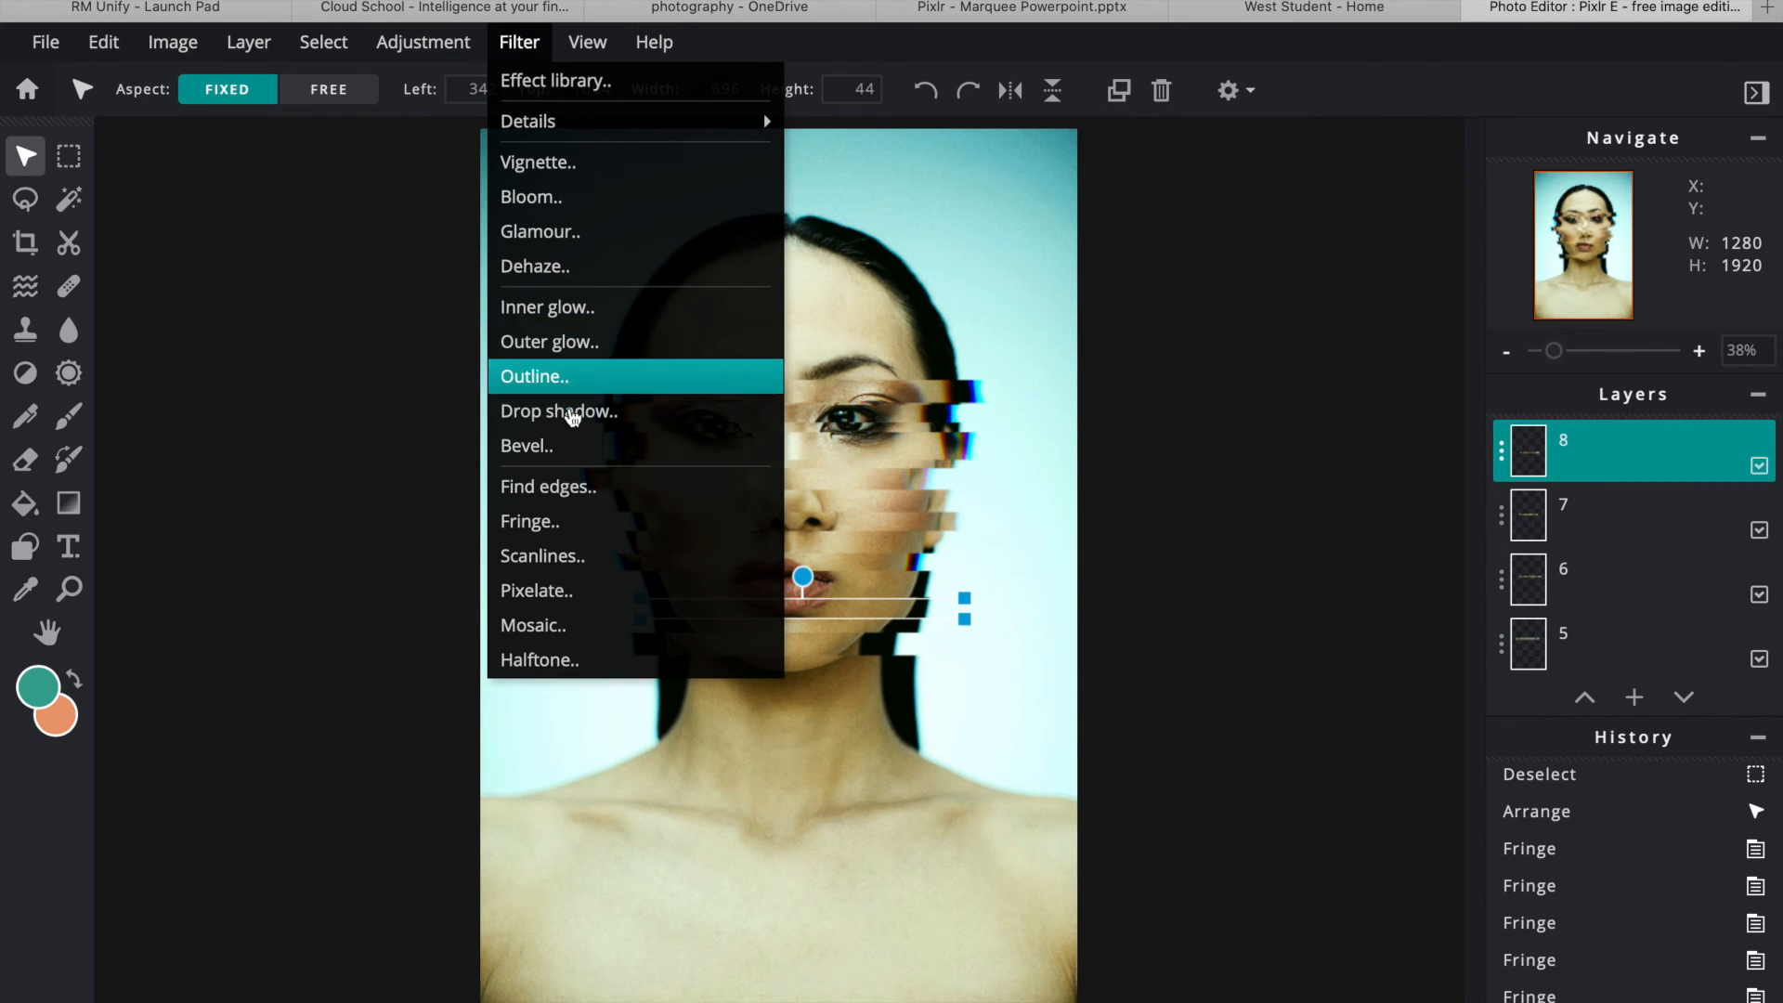
{"action": "left_click", "coordinate": [553, 525]}
{"action": "left_click_drag", "start_coordinate": [1213, 444], "coordinate": [1268, 448]}
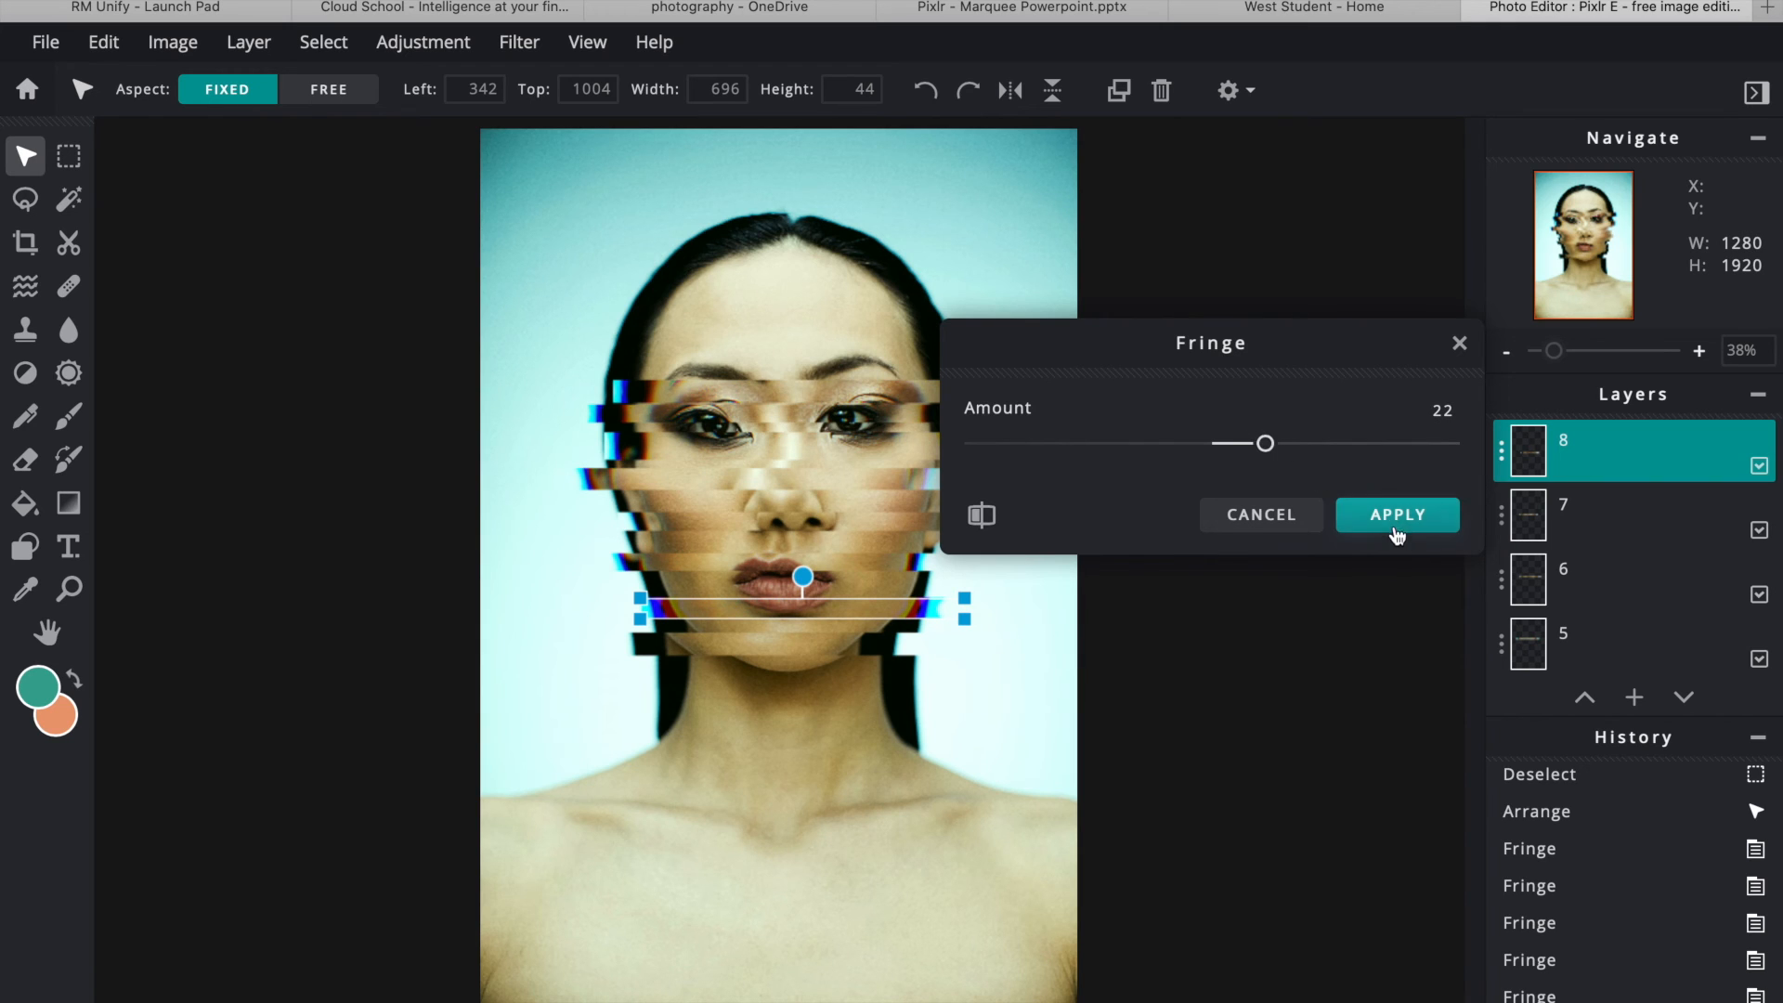
{"action": "left_click", "coordinate": [1393, 521]}
- Give the chin strip on layer 9 Fringe amount 22, then deselect the layer
{"action": "scroll", "coordinate": [1635, 508], "scroll_direction": "up", "scroll_amount": 1}
{"action": "scroll", "coordinate": [1634, 508], "scroll_direction": "up", "scroll_amount": 1}
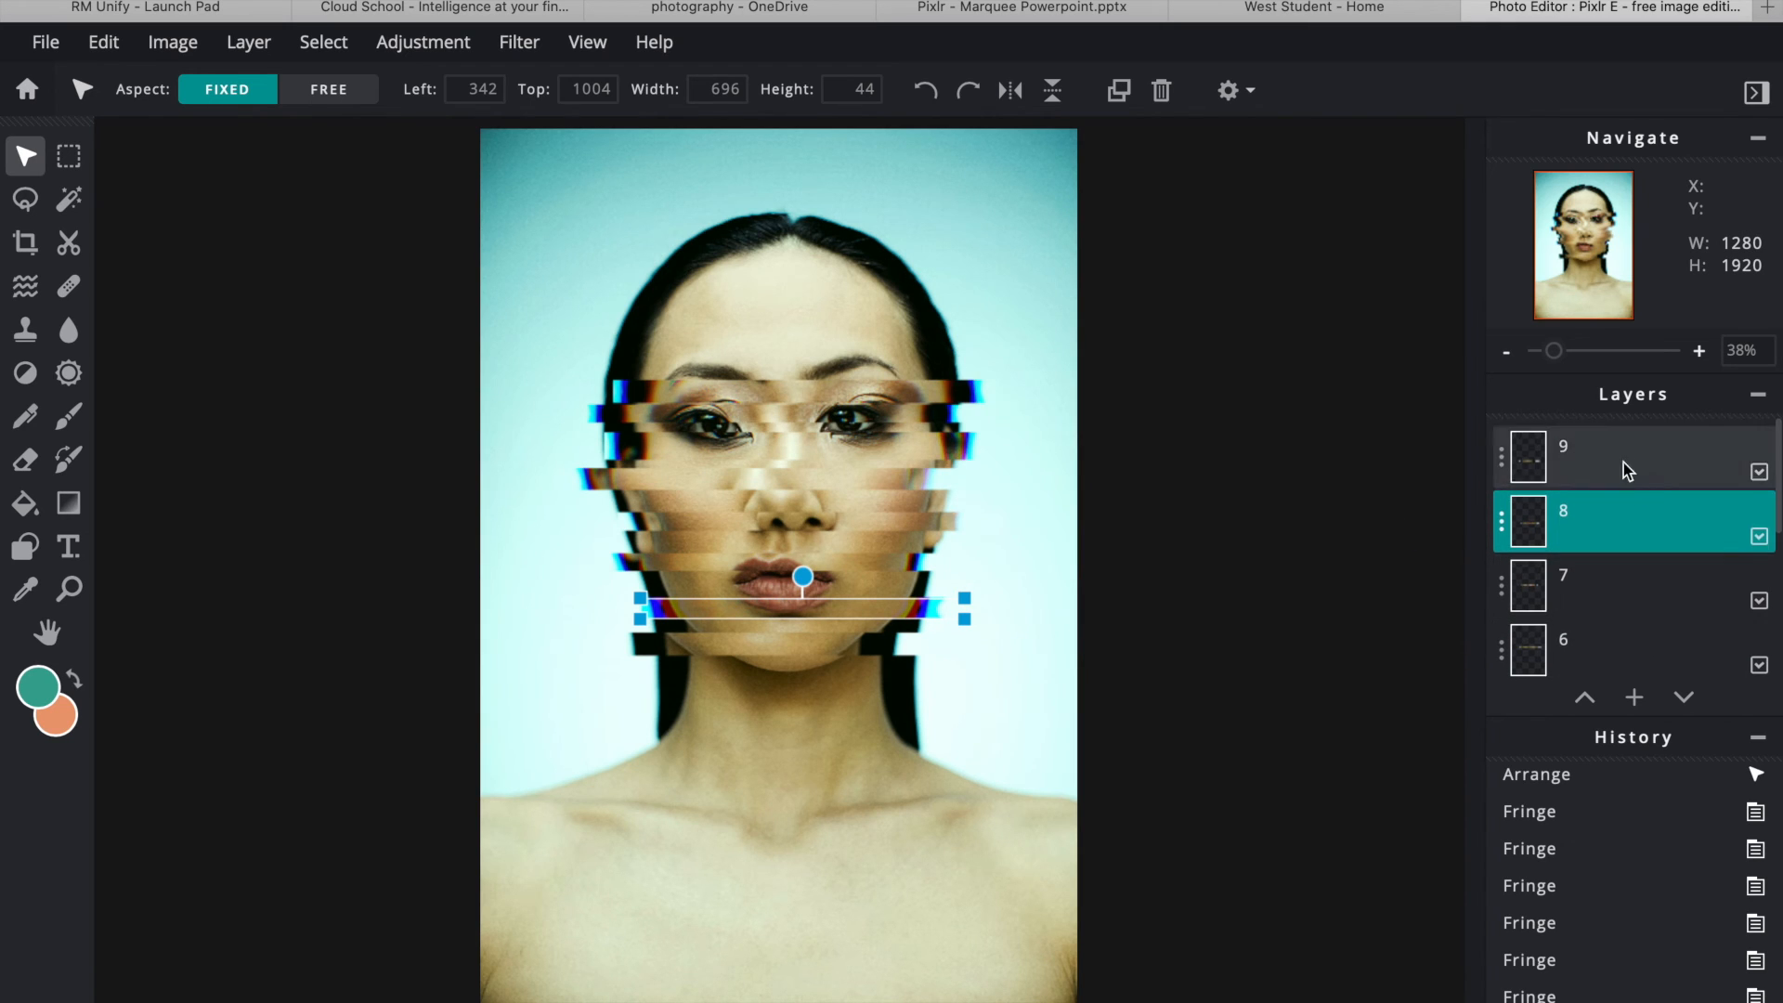
{"action": "left_click", "coordinate": [1624, 465]}
{"action": "left_click", "coordinate": [507, 42]}
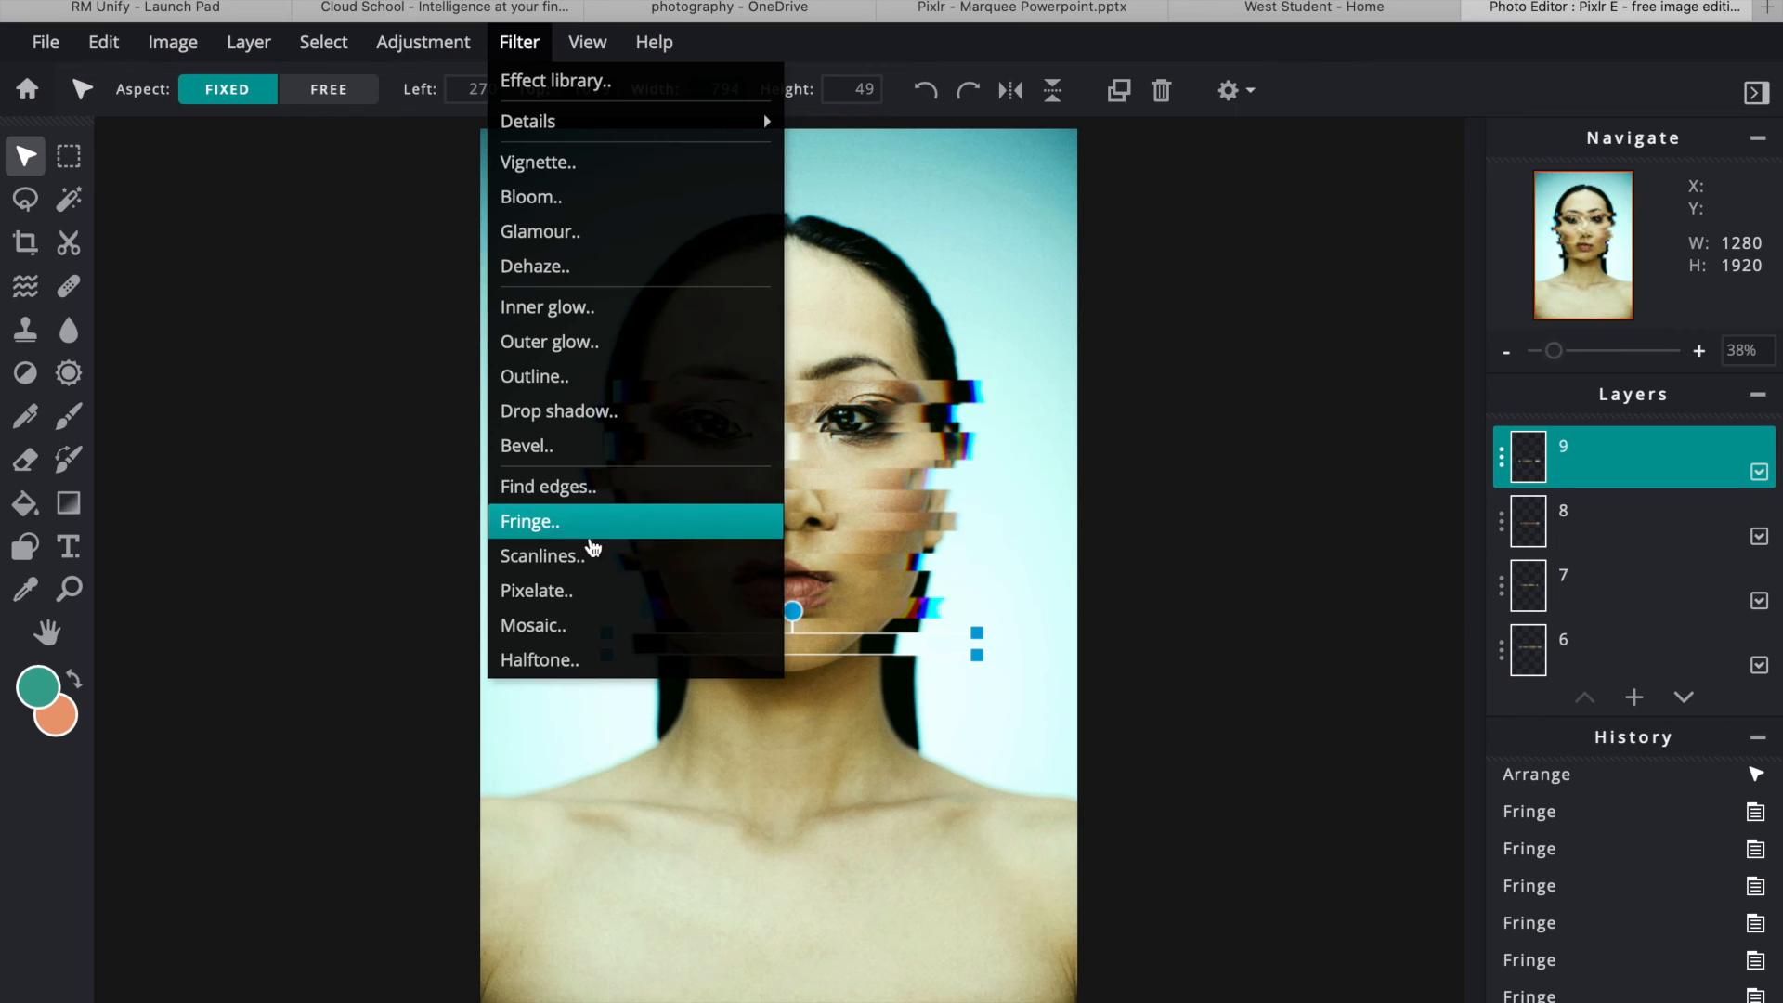
{"action": "left_click", "coordinate": [586, 525]}
{"action": "left_click_drag", "start_coordinate": [1214, 450], "coordinate": [1266, 450]}
{"action": "left_click", "coordinate": [1441, 521]}
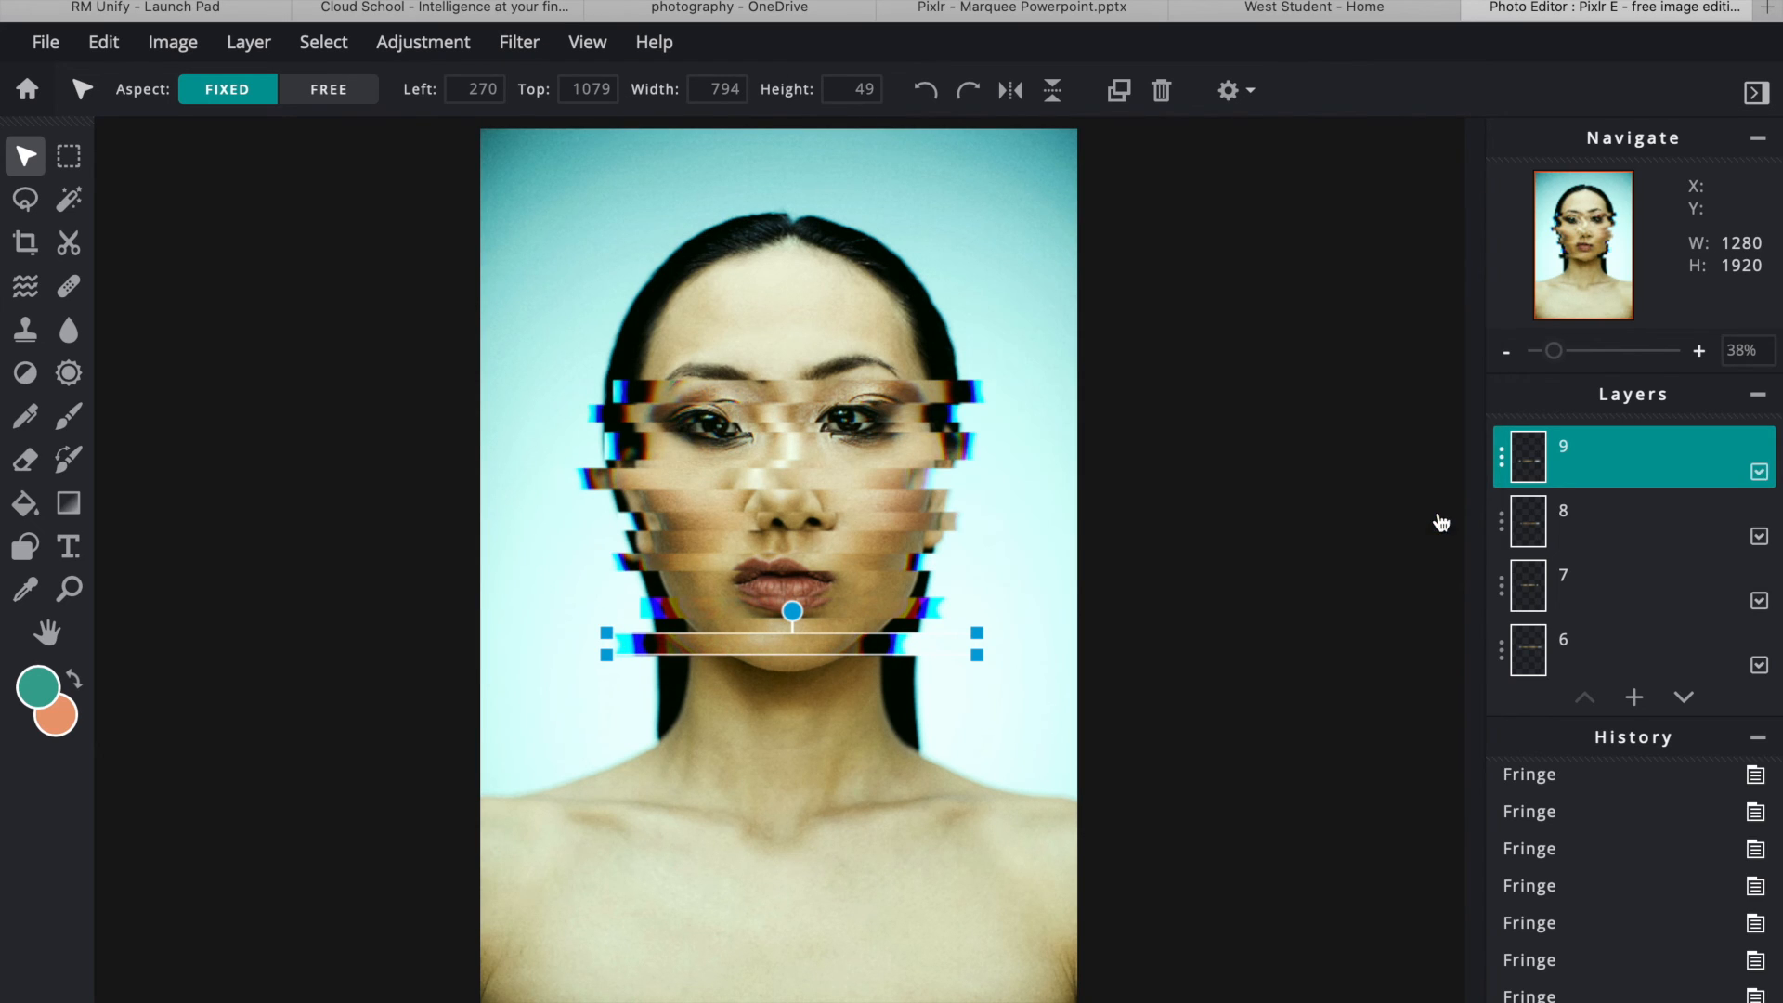
{"action": "left_click", "coordinate": [1241, 679]}
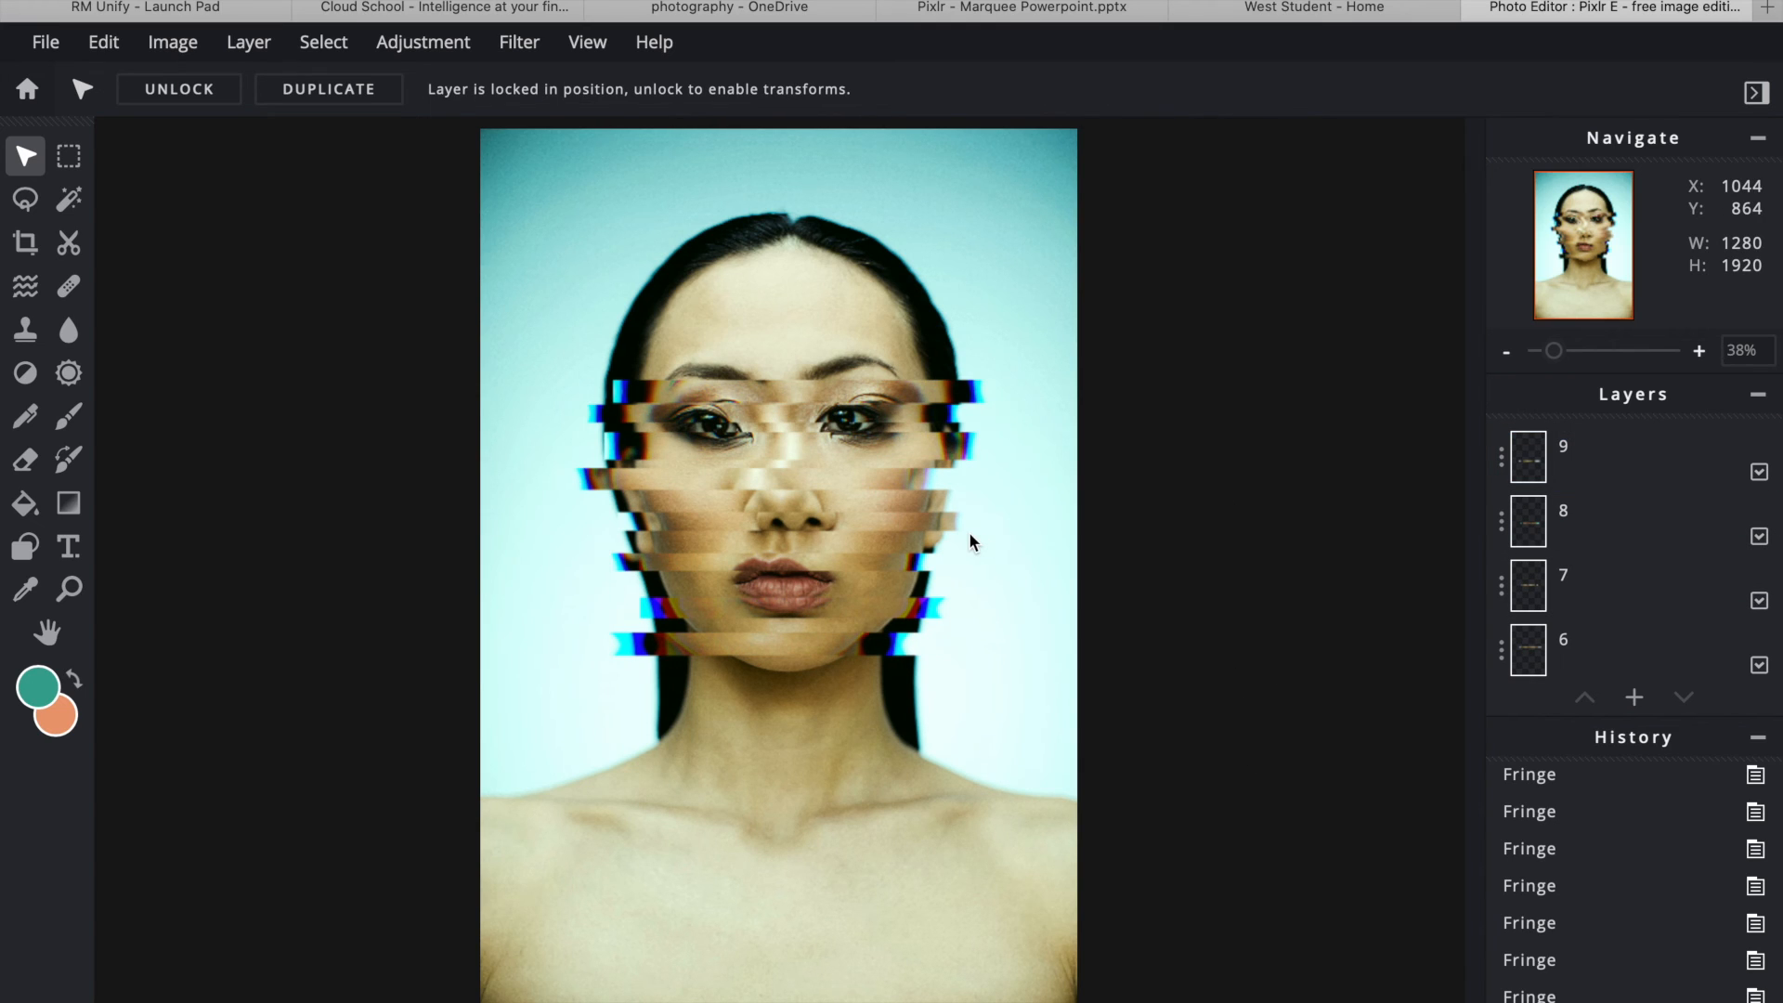
{"action": "left_click", "coordinate": [68, 156]}
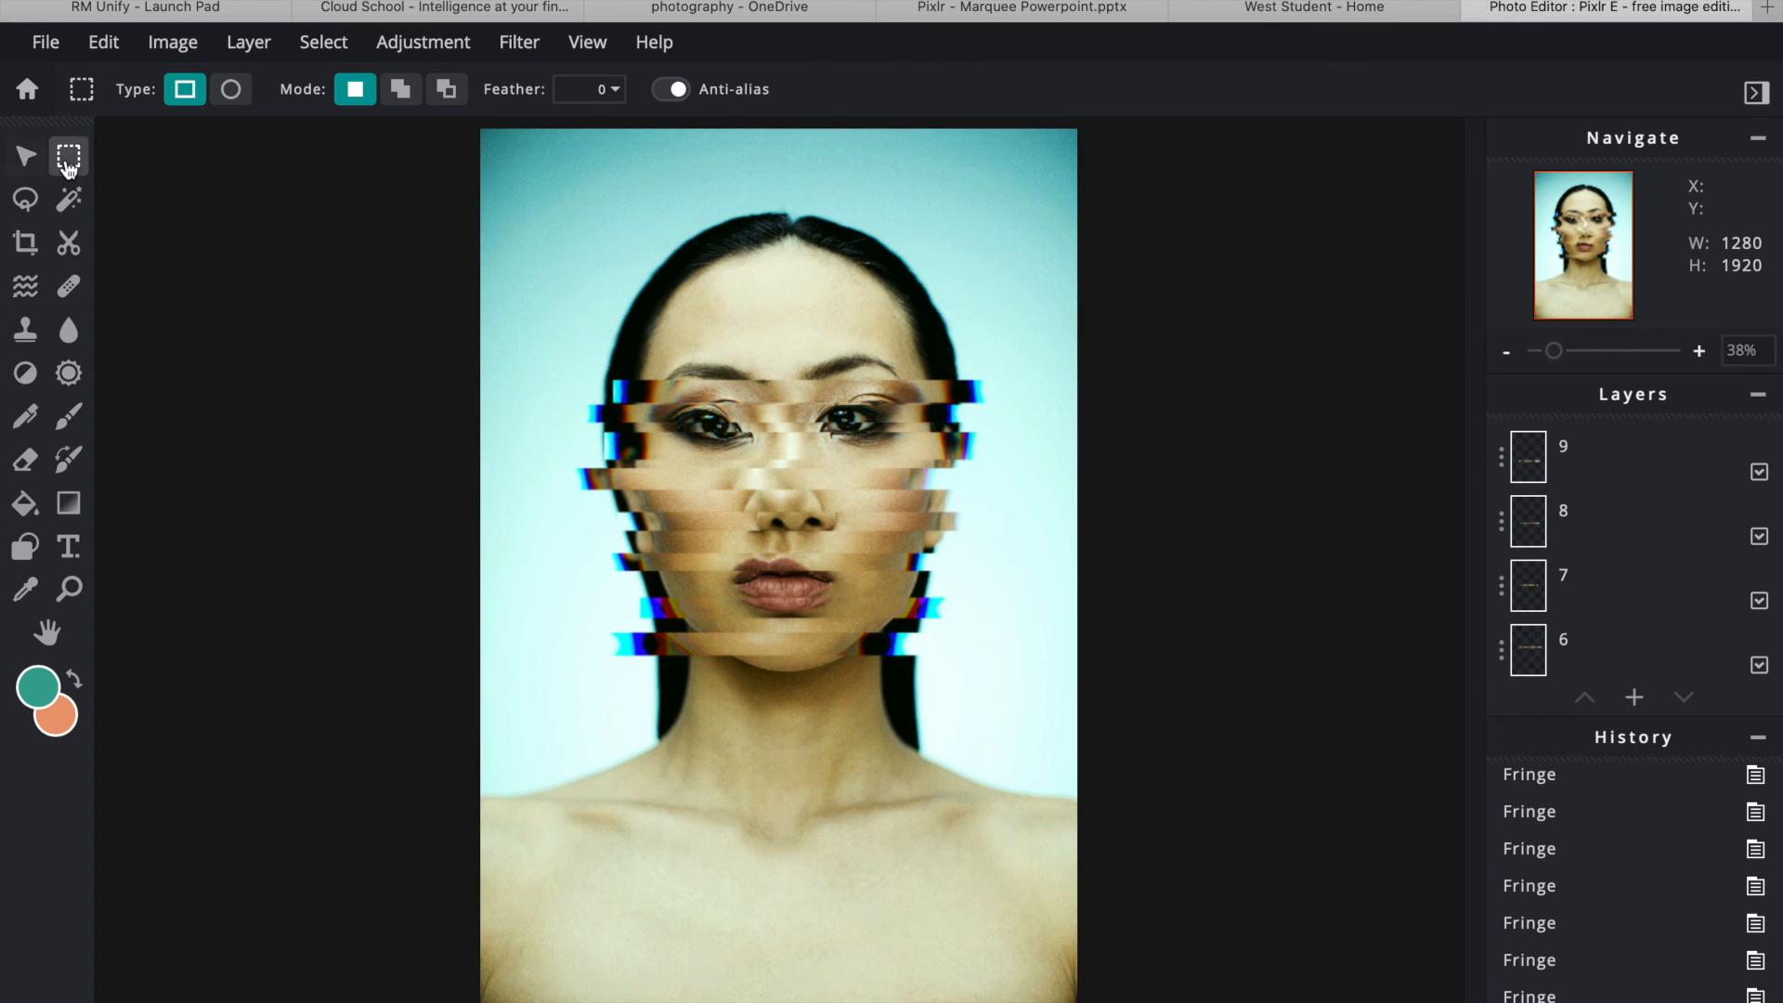
{"action": "left_click_drag", "start_coordinate": [604, 262], "coordinate": [1003, 329]}
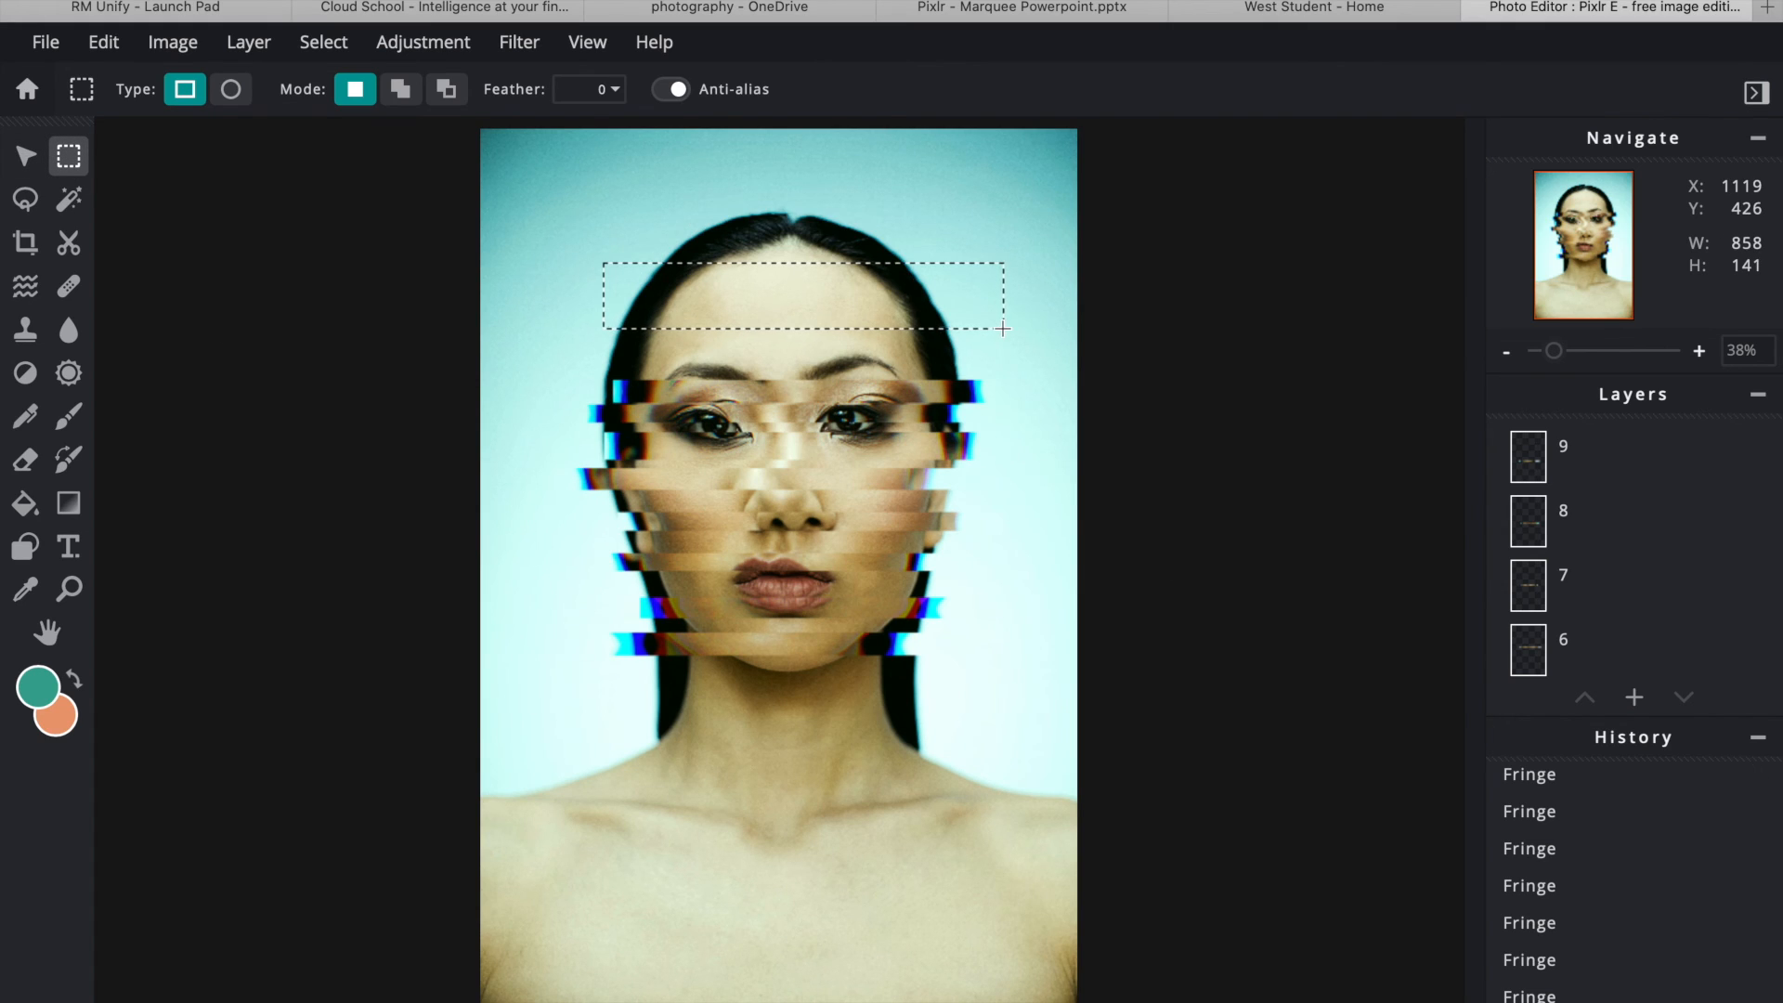
{"action": "key", "text": "ctrl+c"}
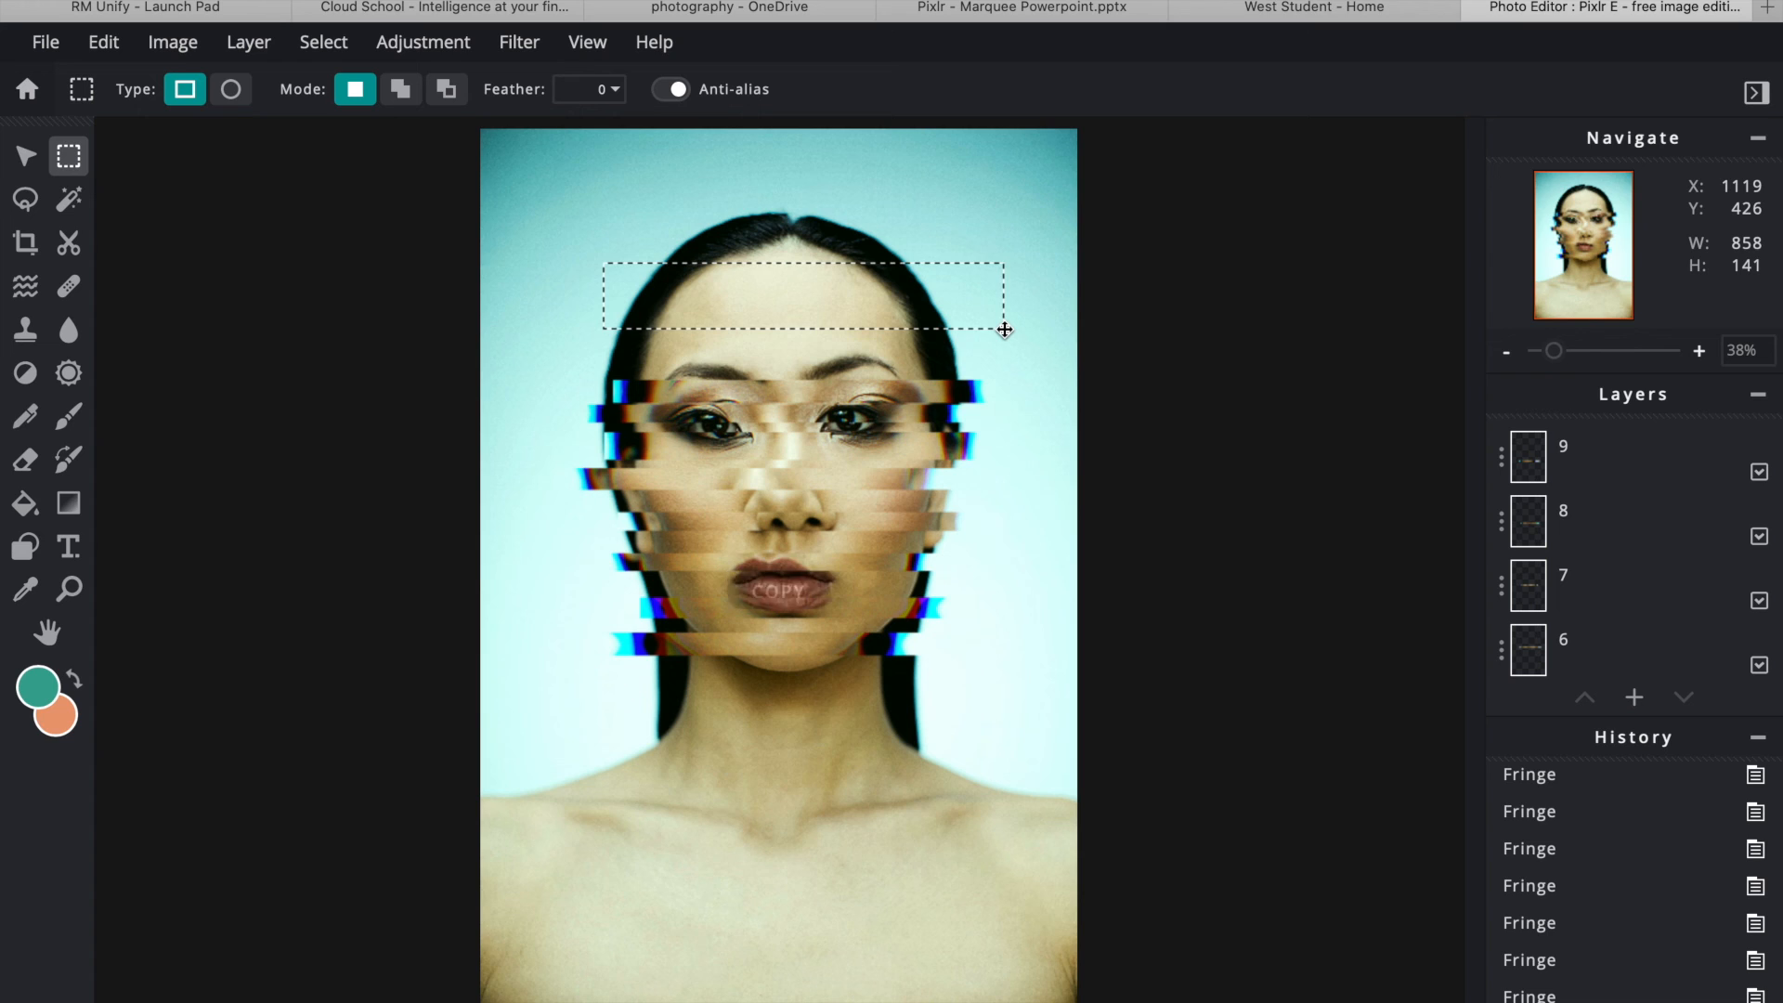
{"action": "key", "text": "ctrl+v"}
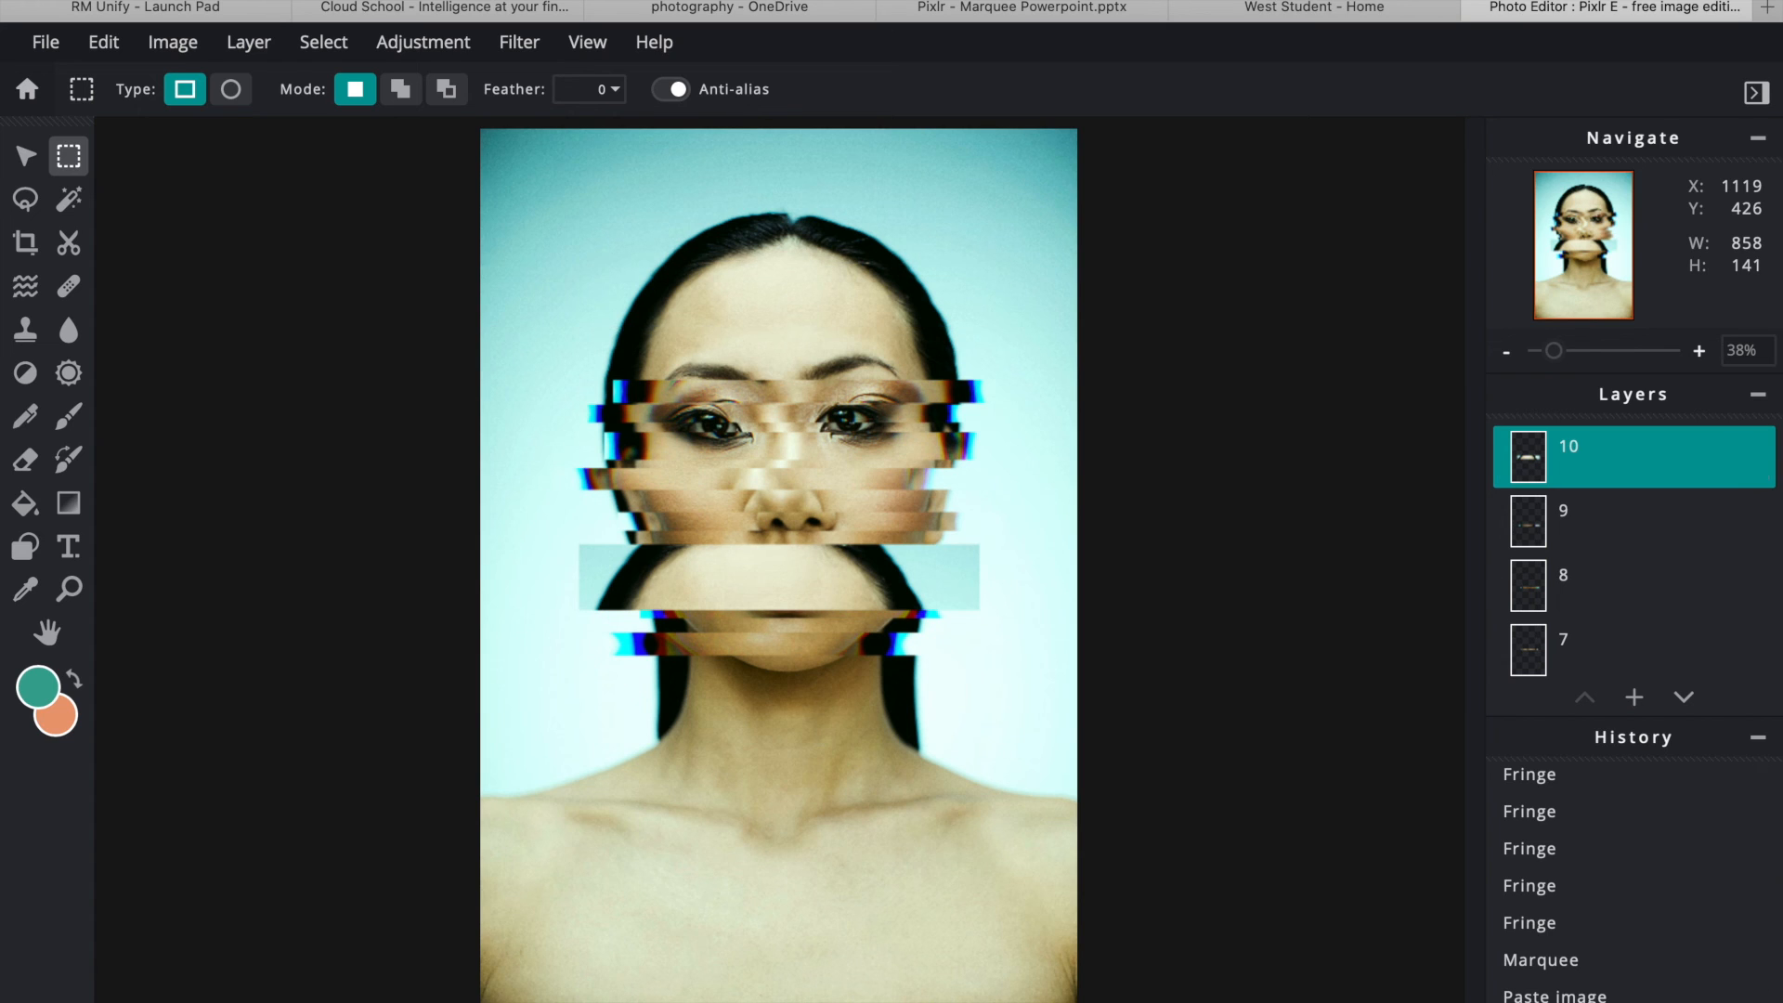
{"action": "left_click", "coordinate": [25, 155]}
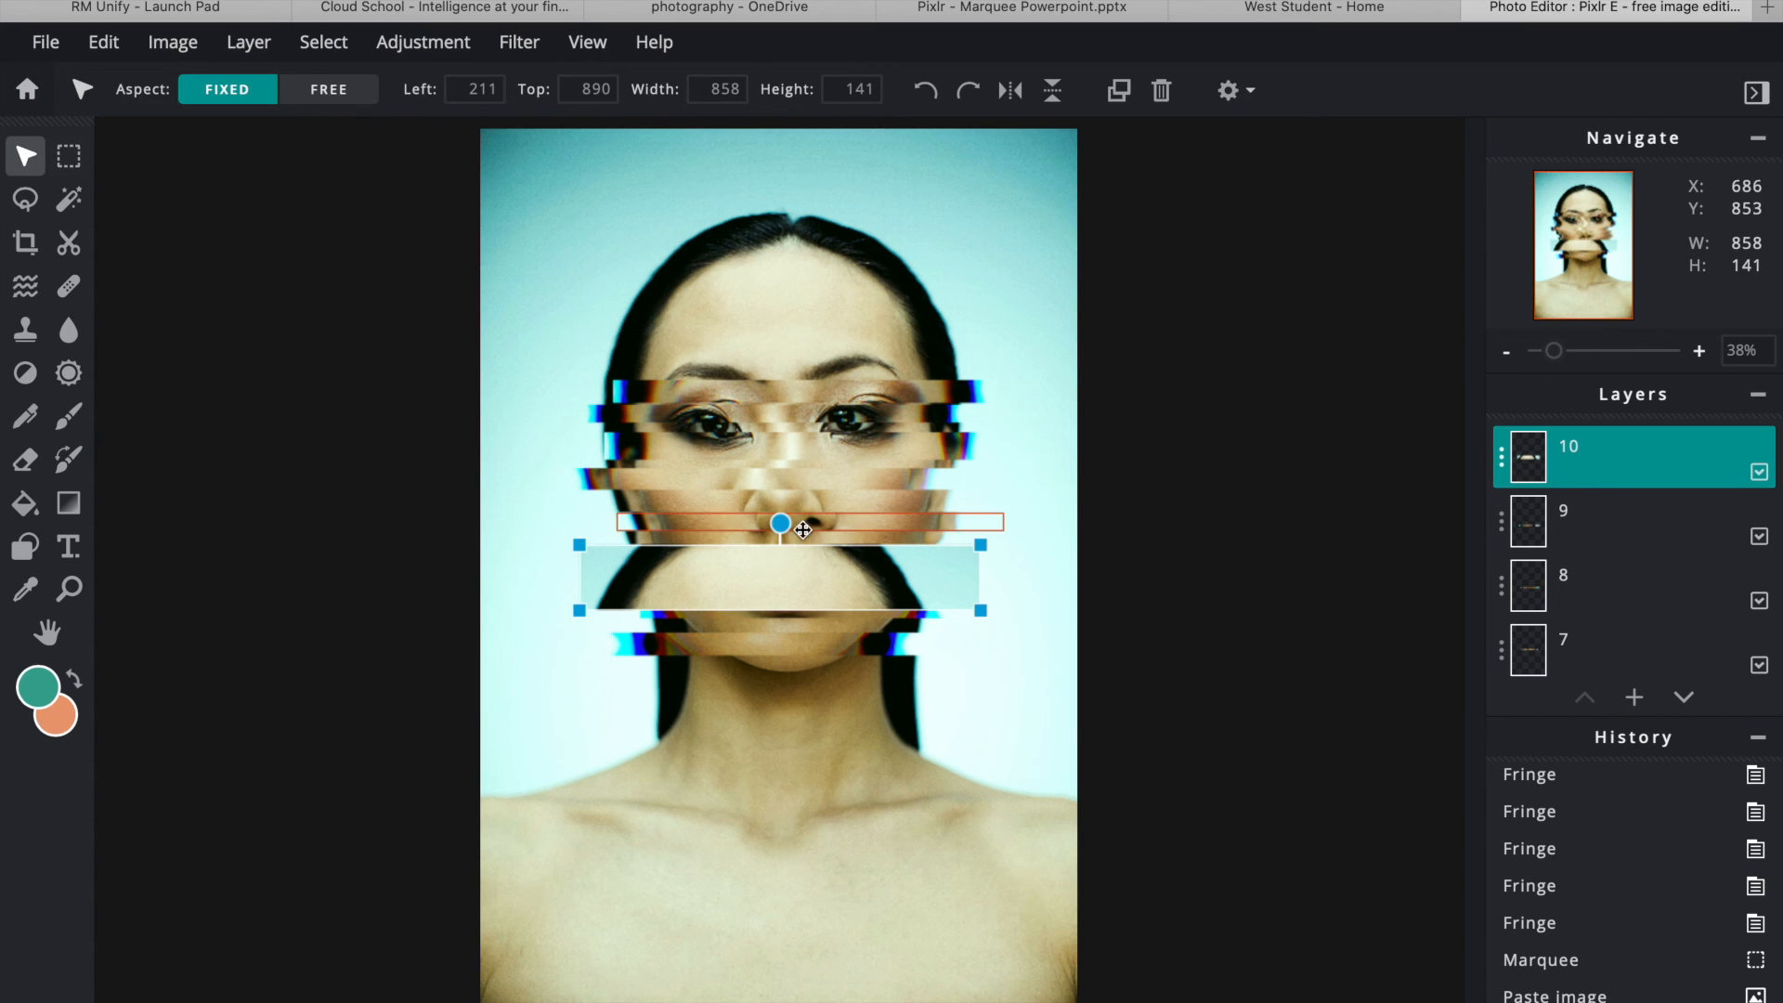
{"action": "left_click_drag", "start_coordinate": [780, 585], "coordinate": [786, 233]}
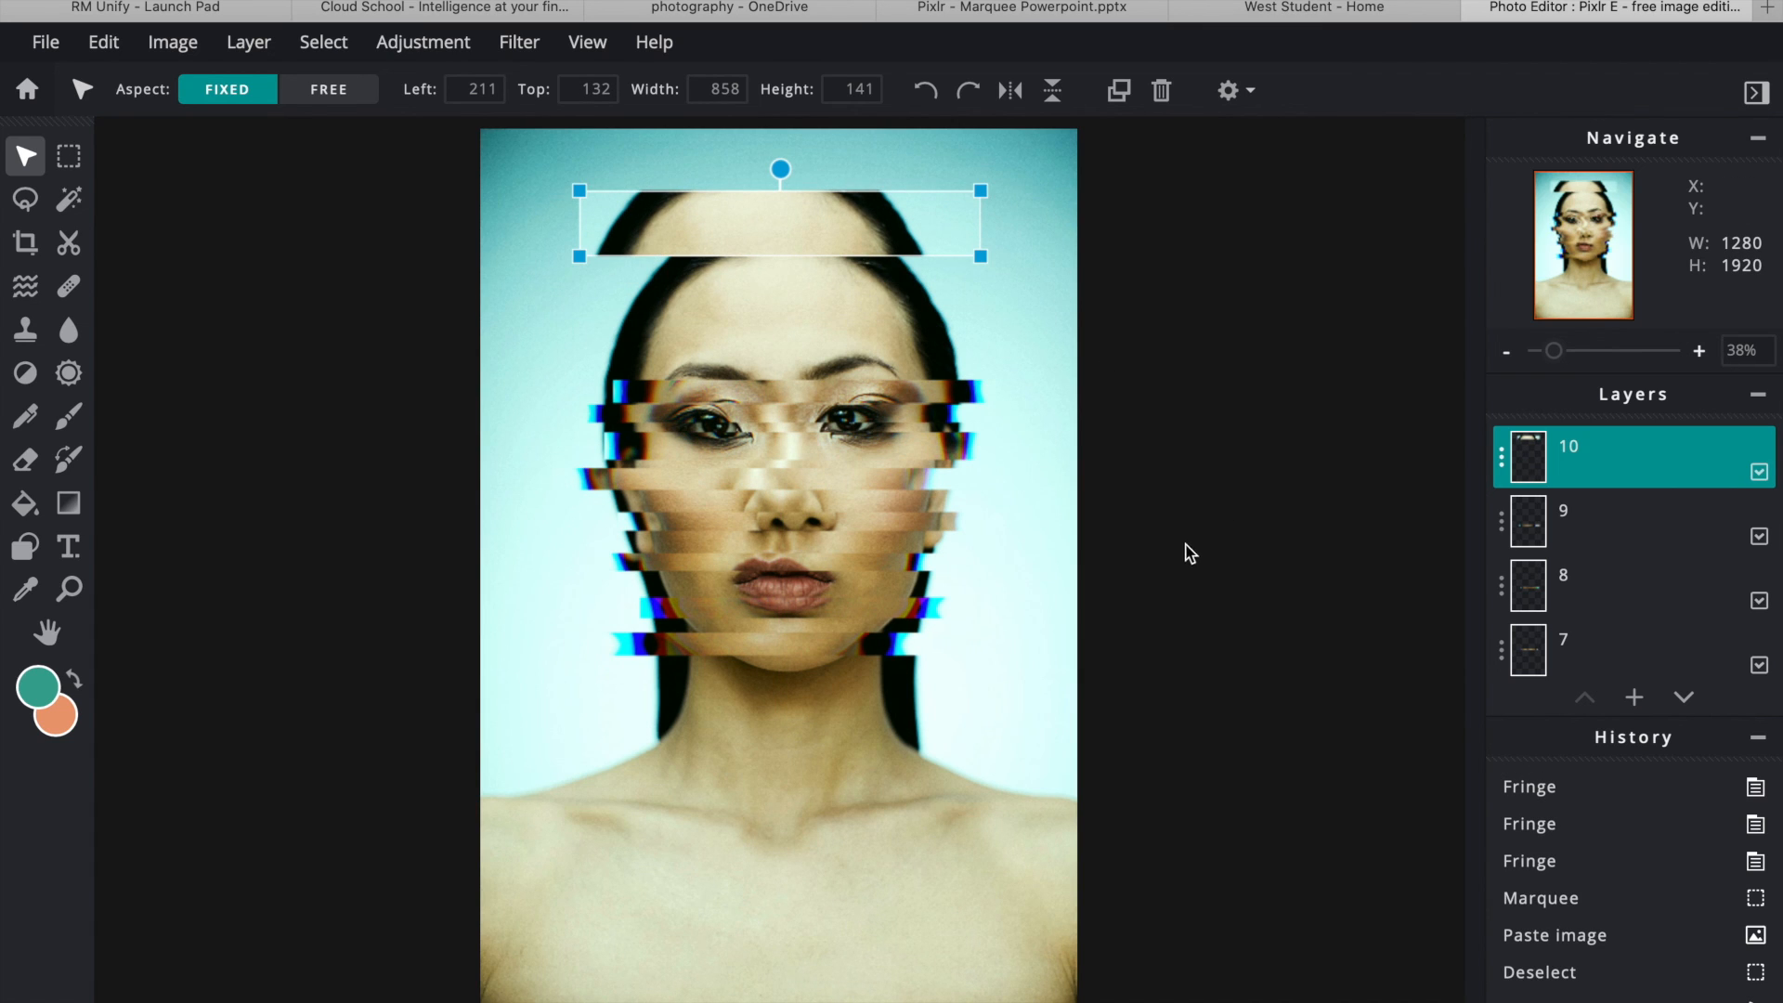
{"action": "left_click", "coordinate": [1504, 461]}
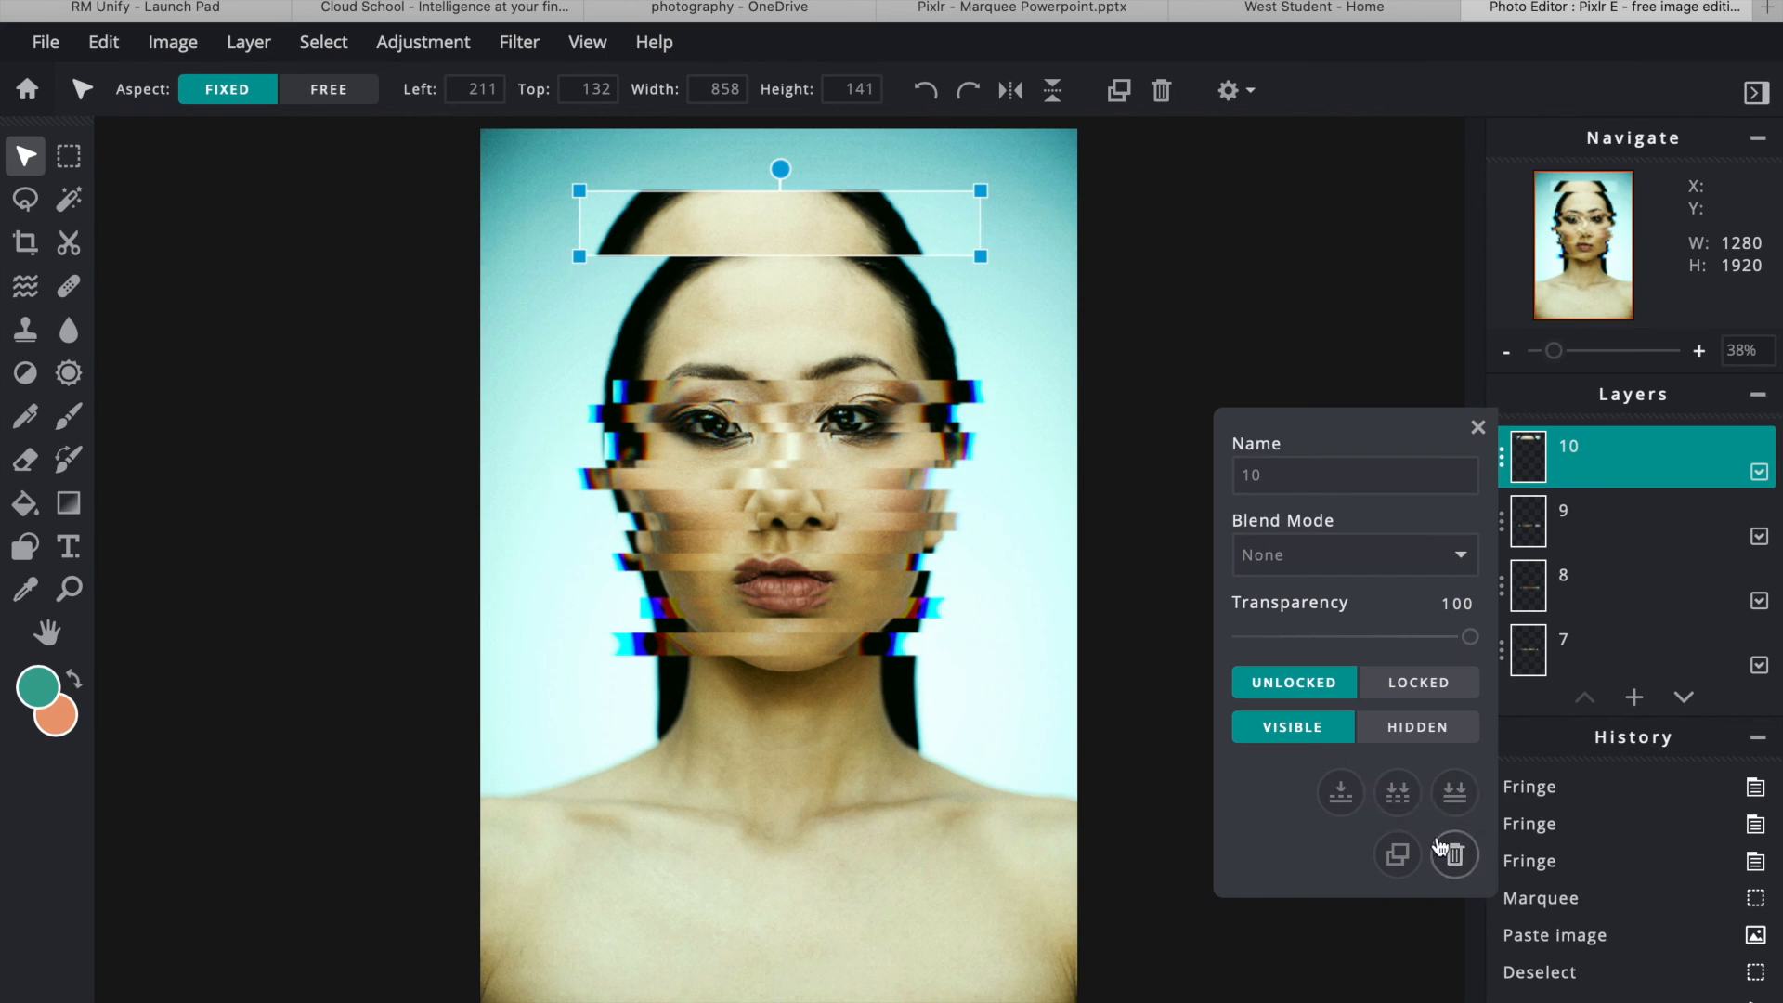
{"action": "left_click", "coordinate": [1462, 855]}
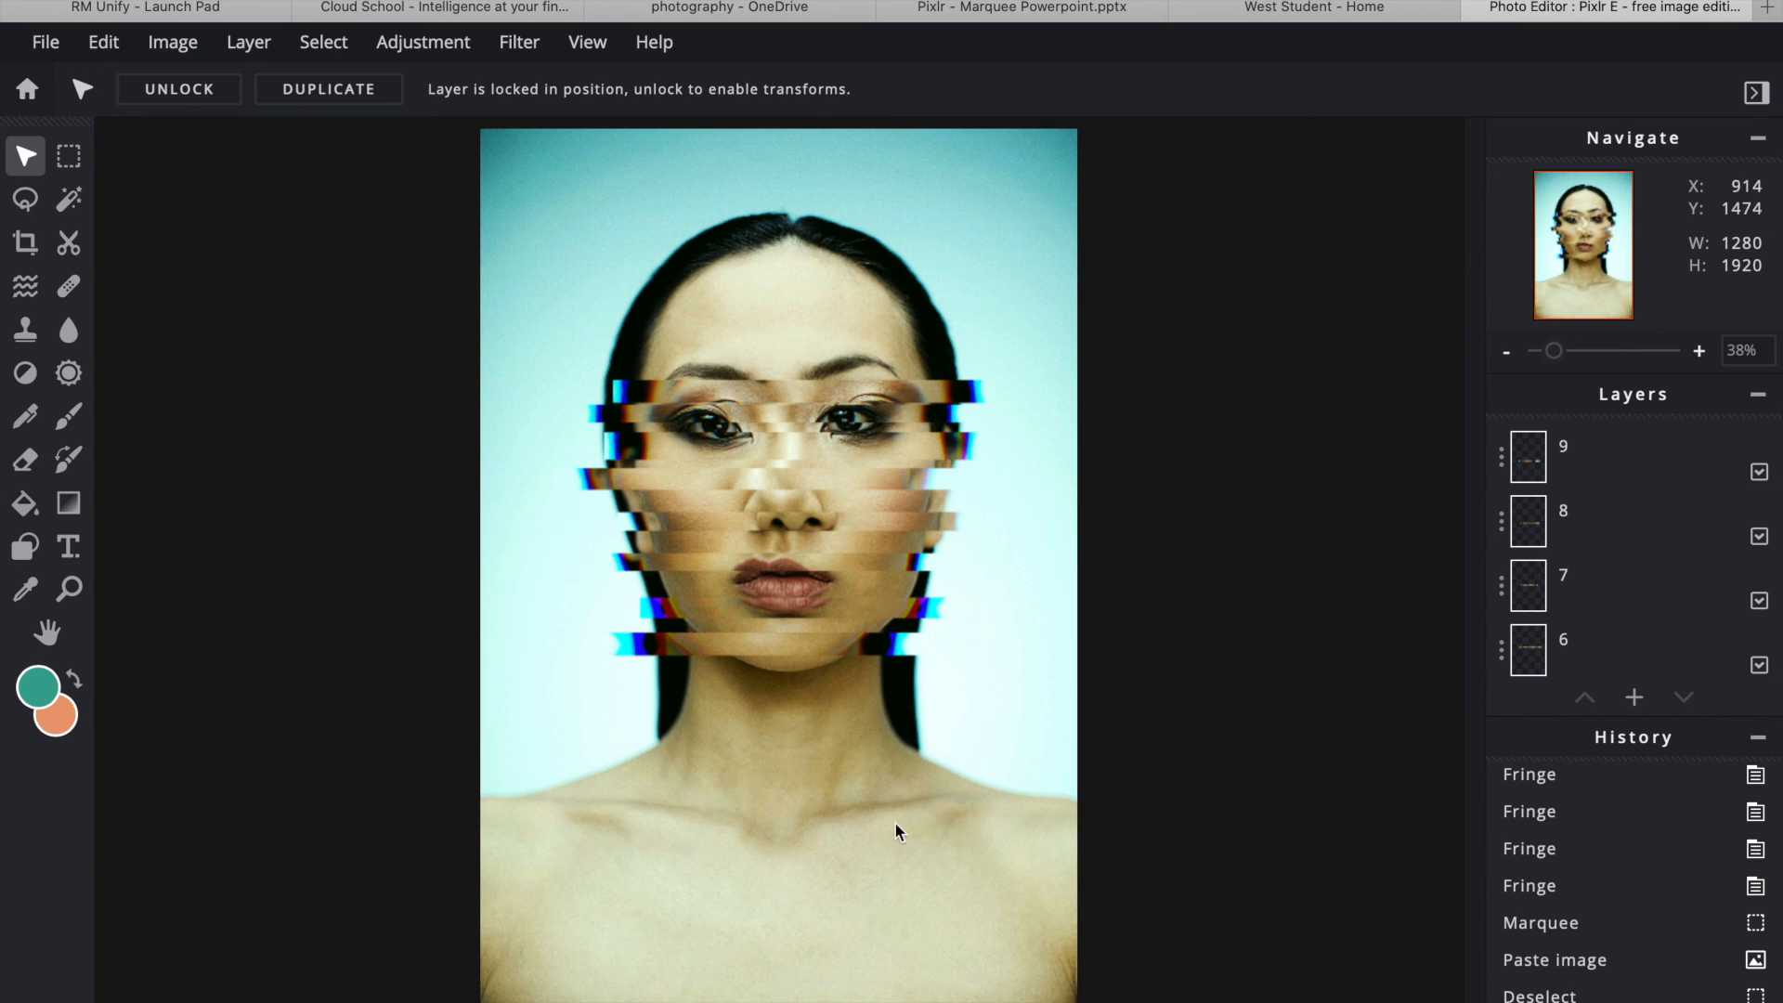
- Save the portrait as 'Koike Inspired Edit 1' in JPG format and download it
{"action": "left_click", "coordinate": [43, 43]}
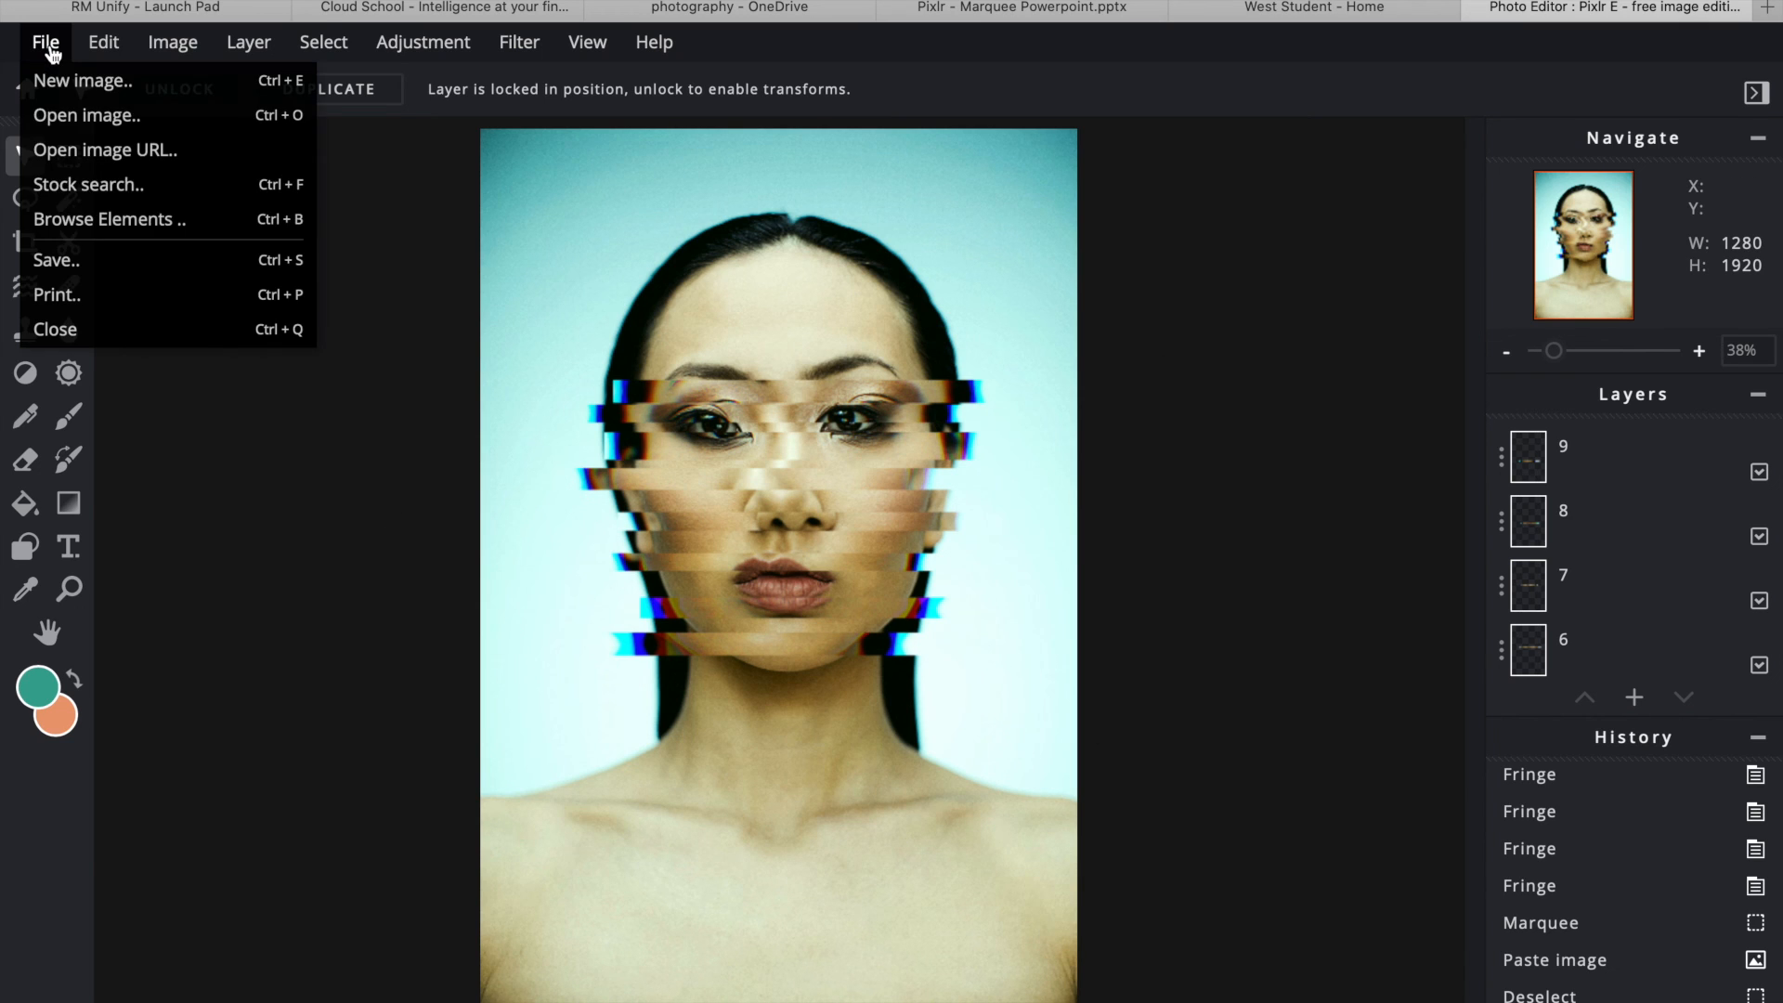
{"action": "left_click", "coordinate": [129, 272]}
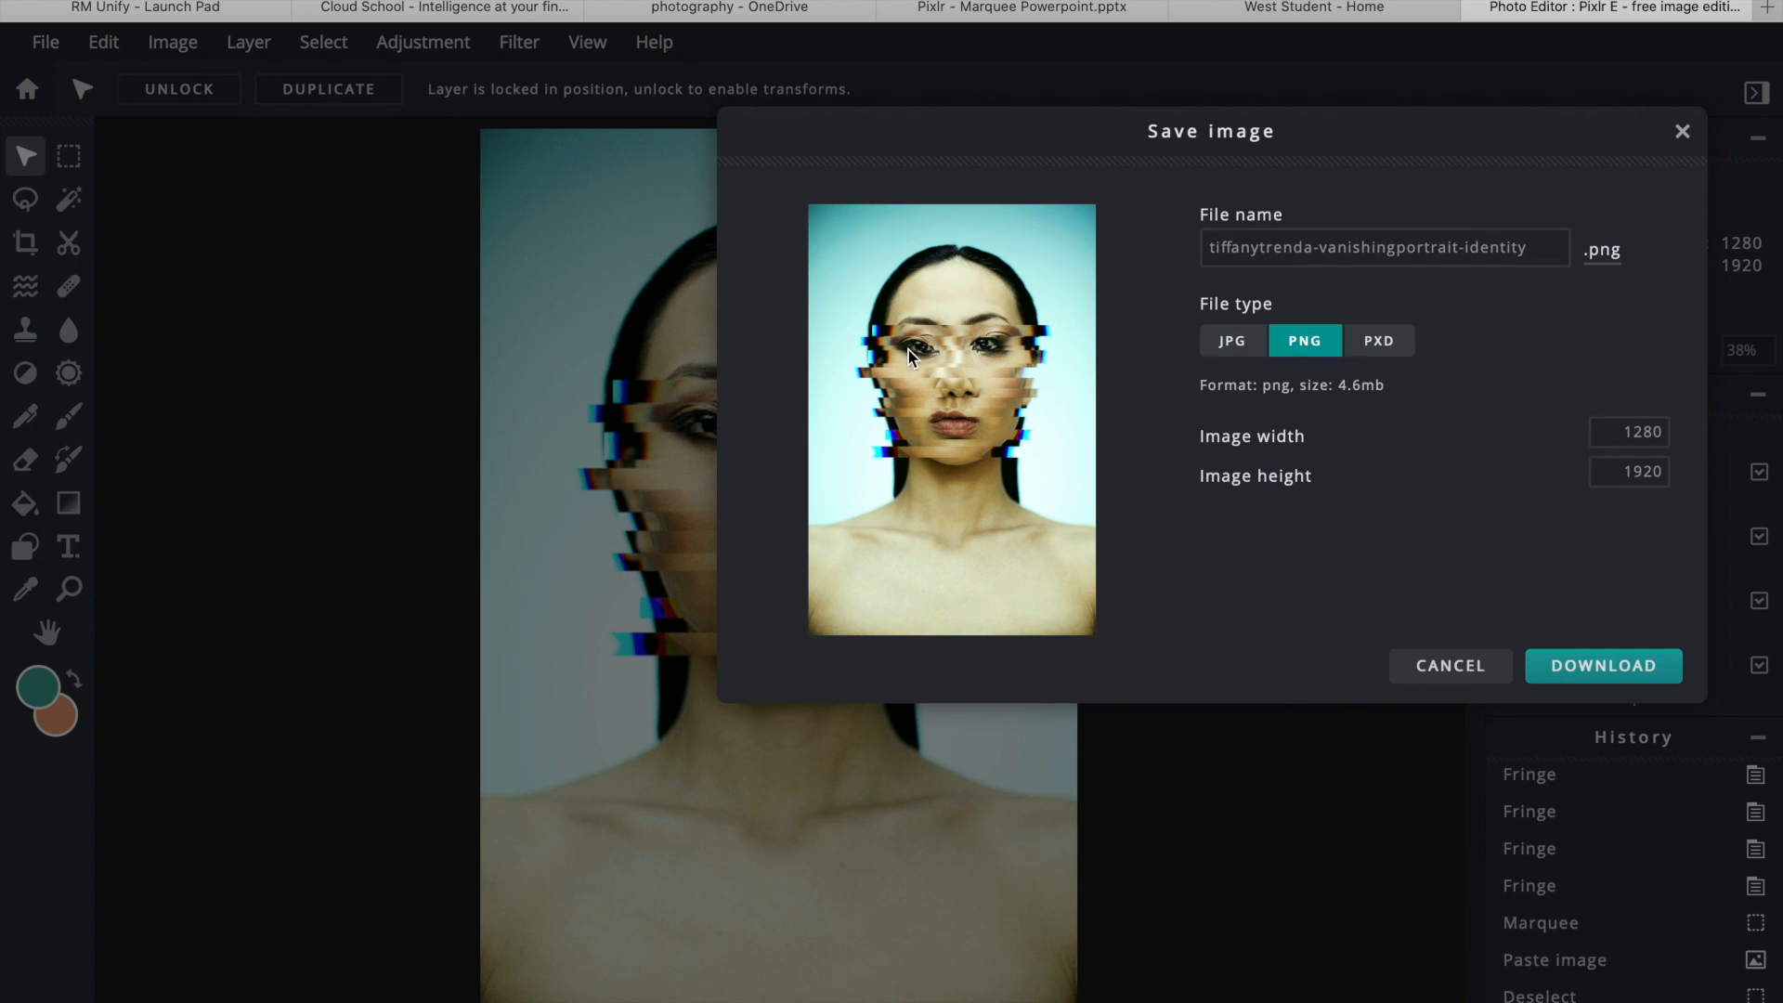
{"action": "left_click", "coordinate": [1277, 248]}
{"action": "triple_click", "coordinate": [1277, 249]}
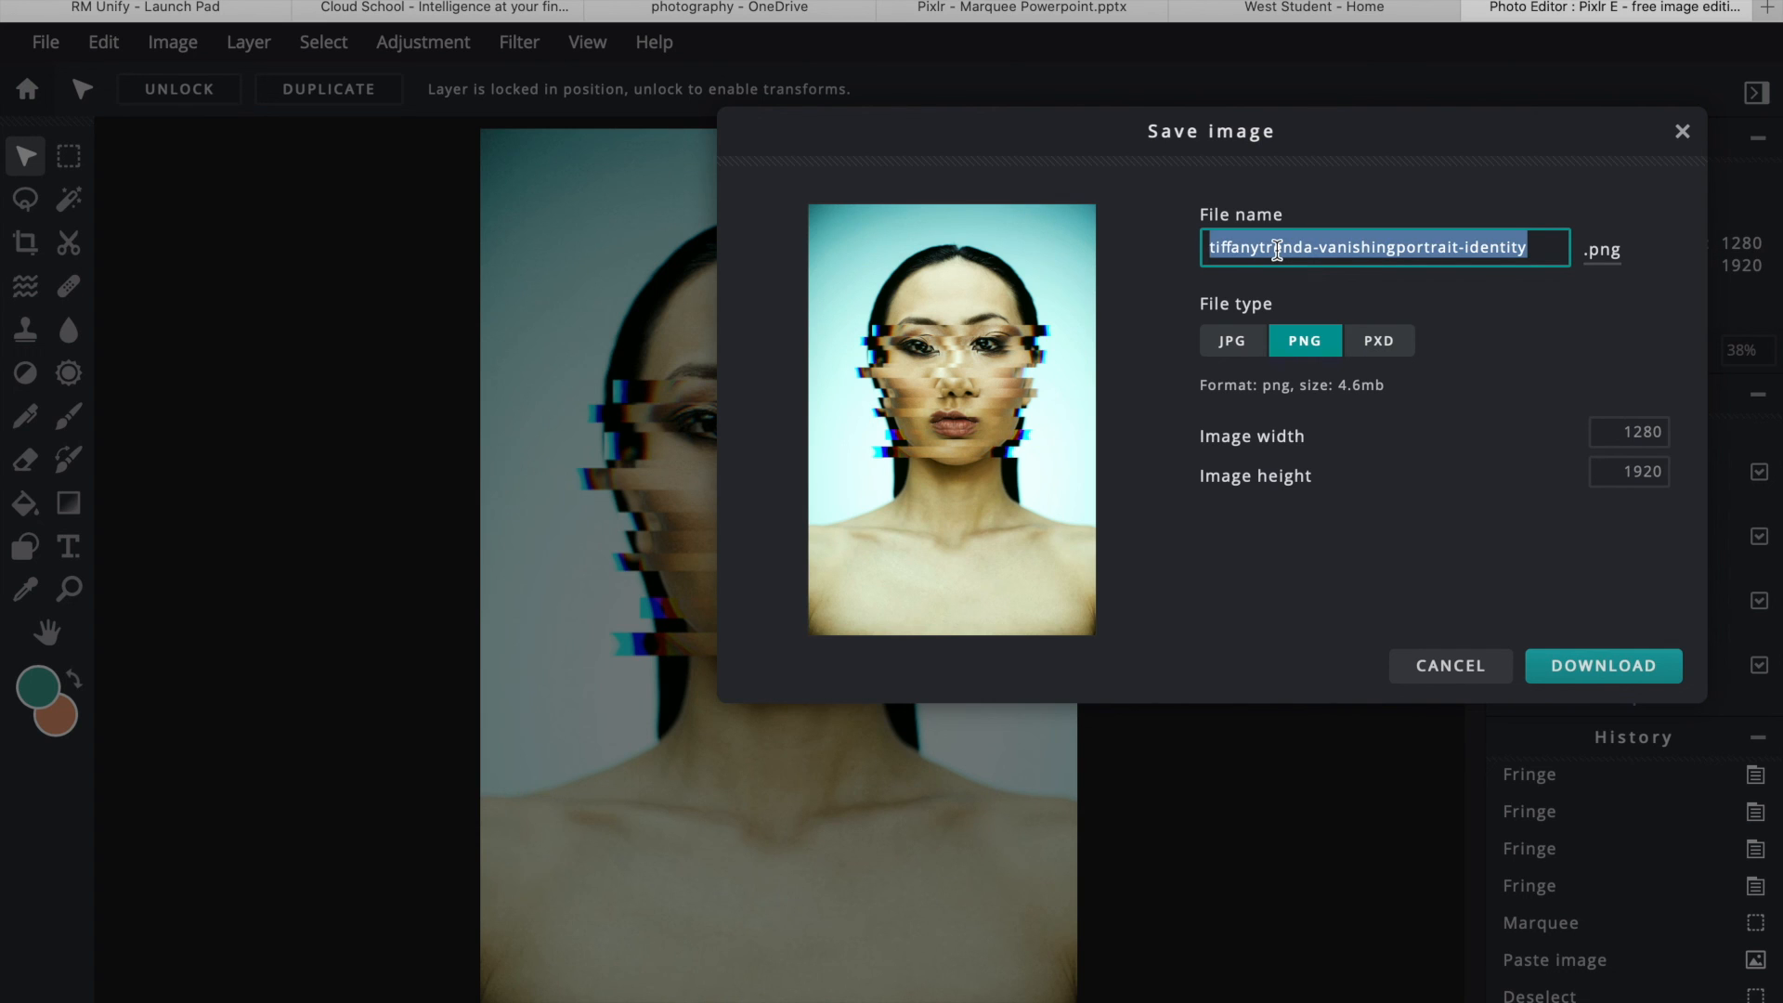
{"action": "type", "text": "Koike Inspired Edit 1"}
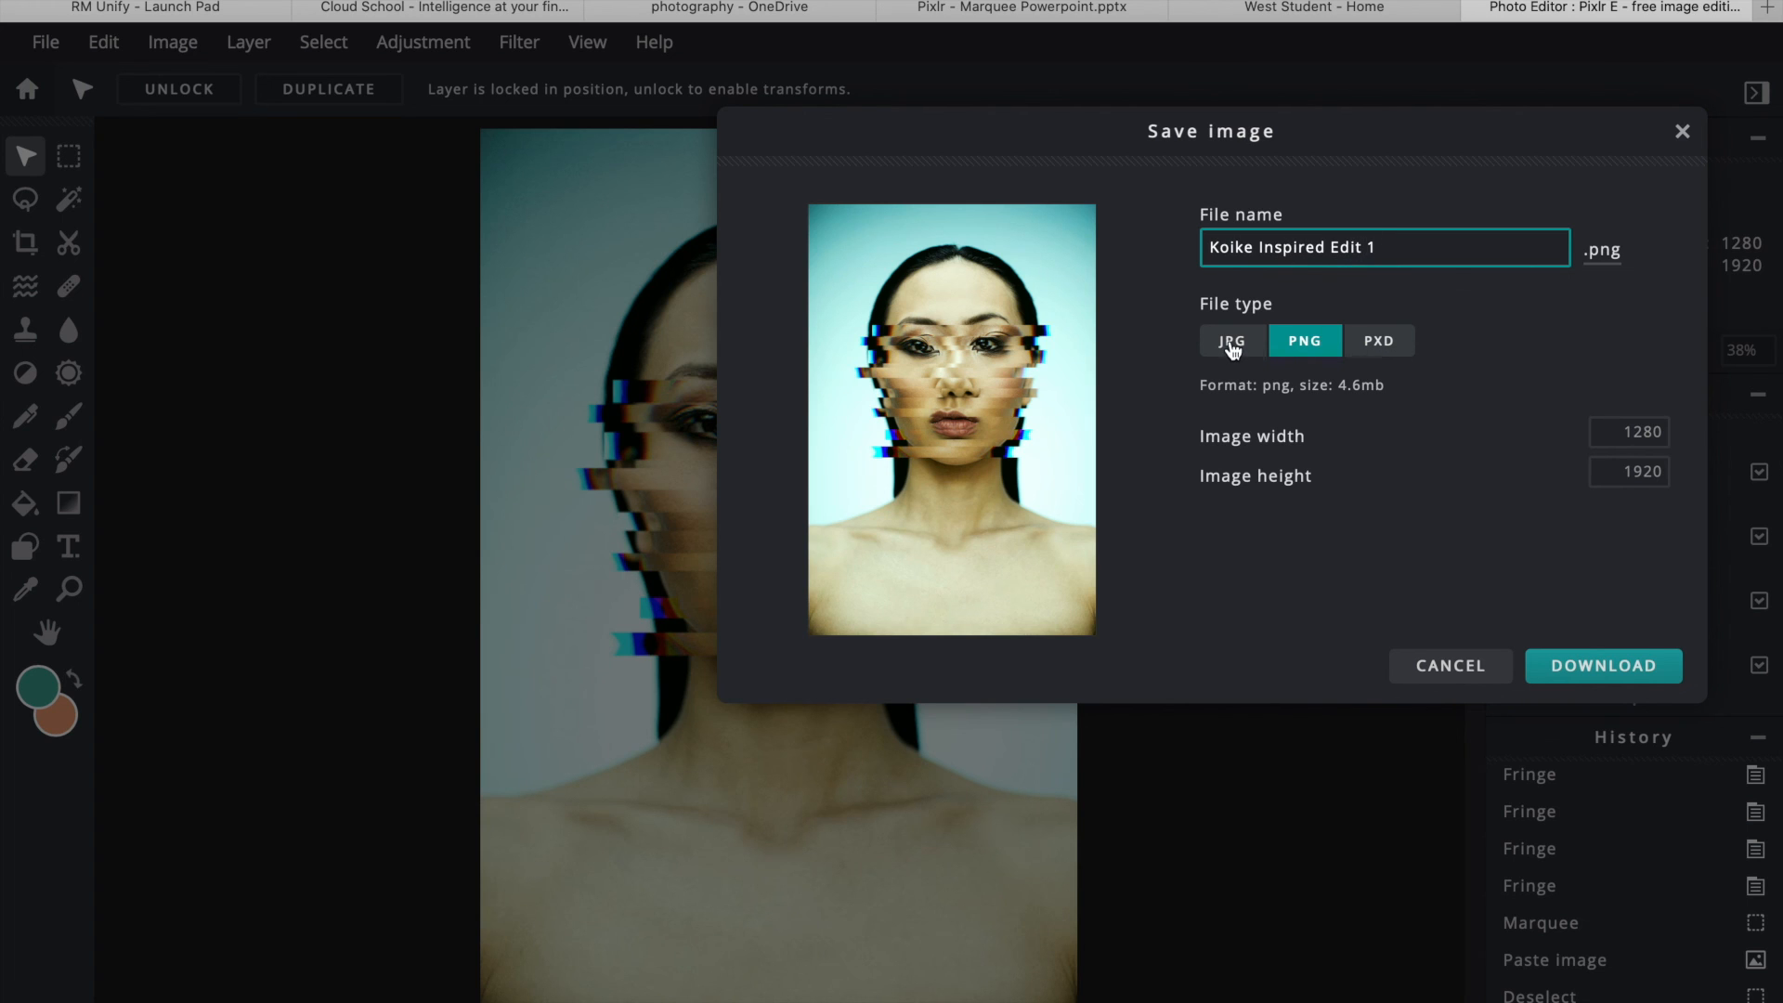
{"action": "left_click", "coordinate": [1232, 344]}
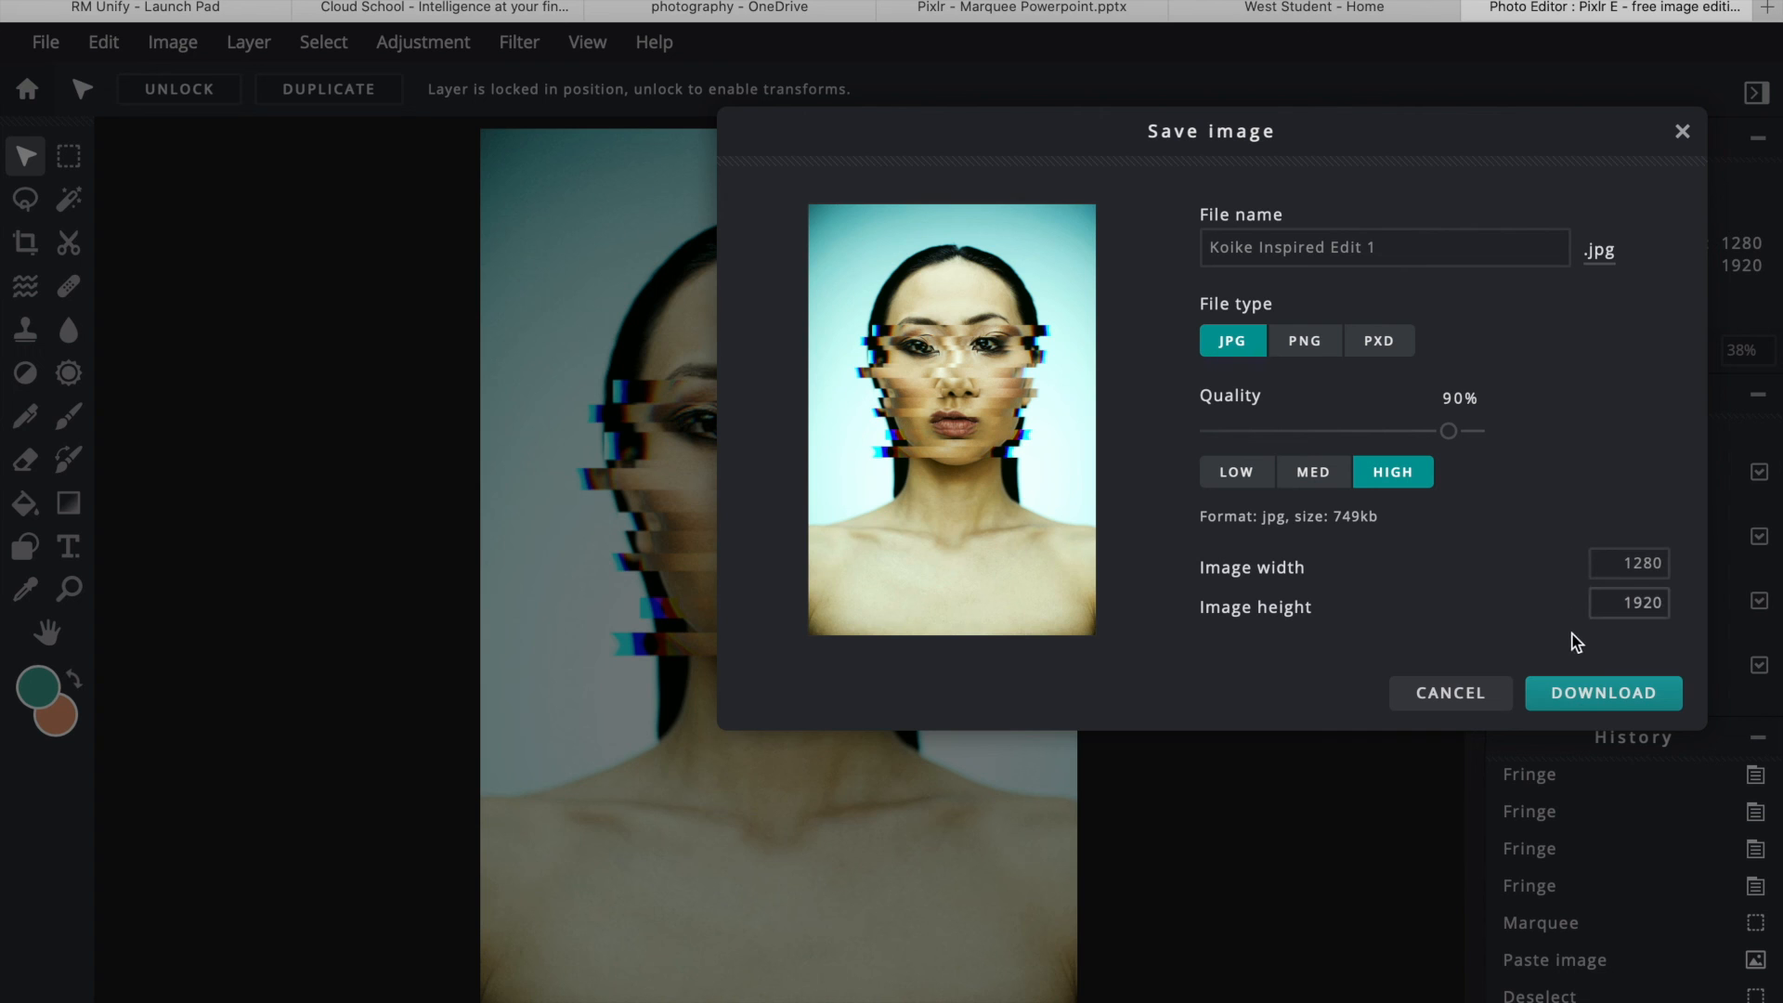
{"action": "left_click", "coordinate": [1576, 696]}
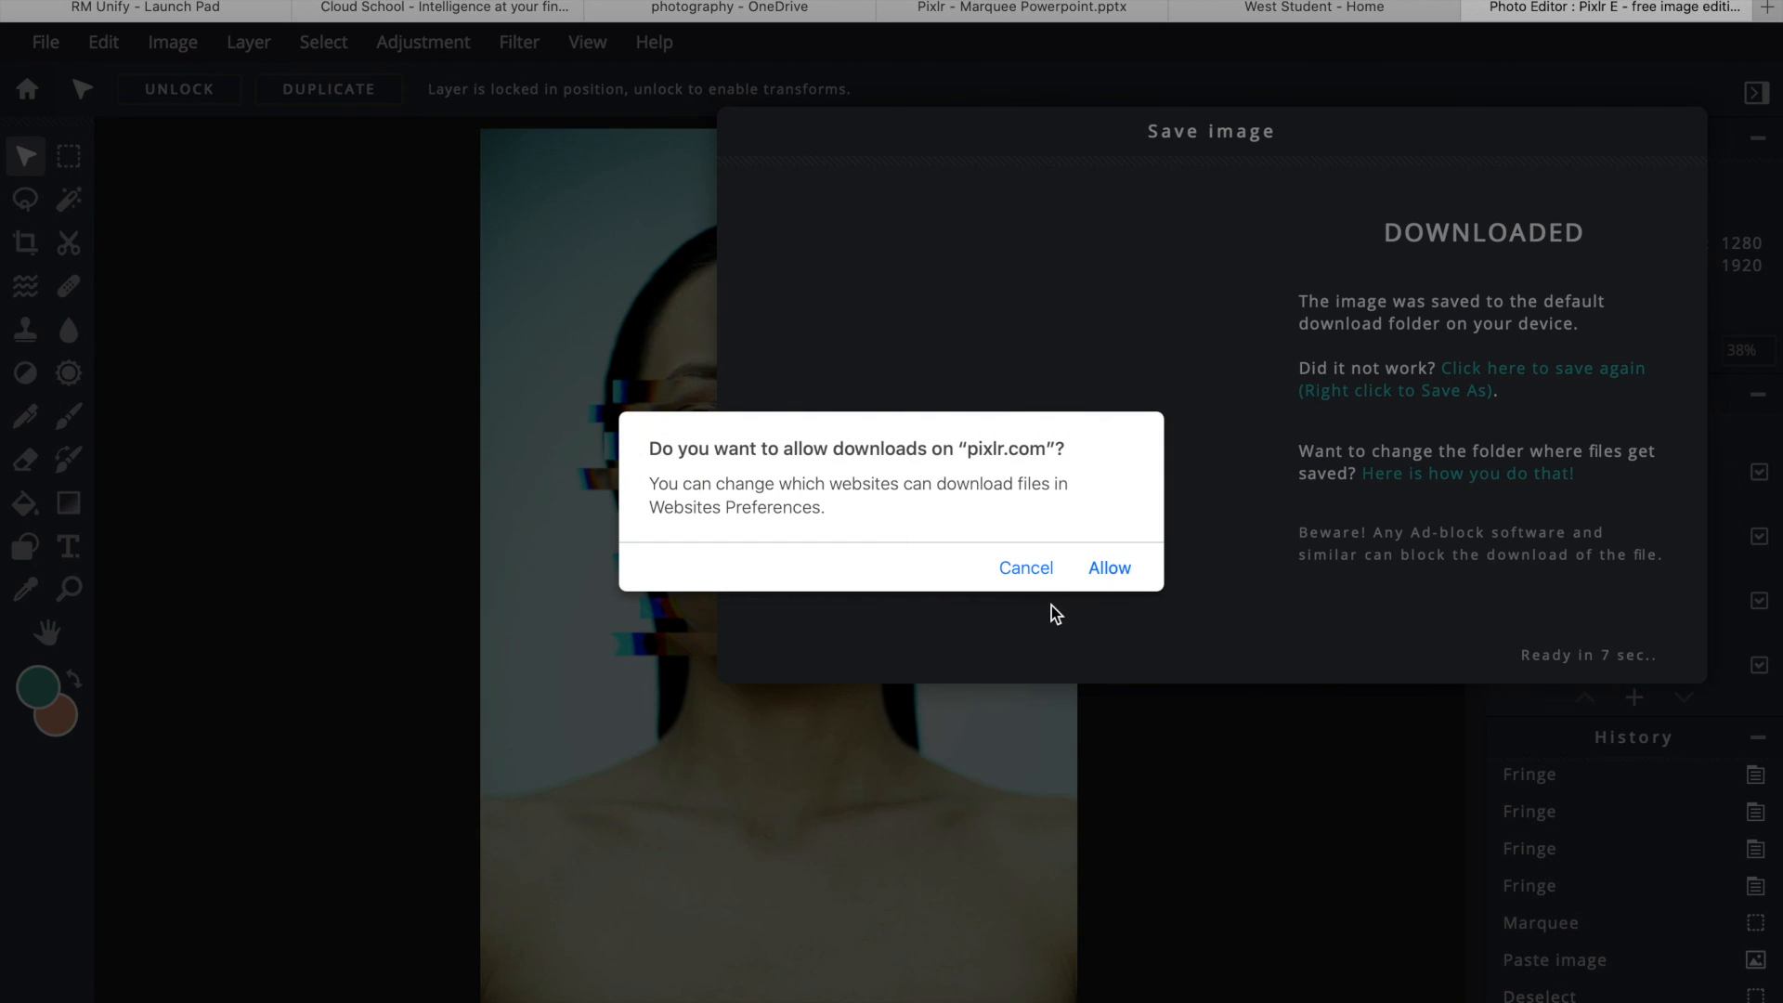
{"action": "left_click", "coordinate": [1107, 569]}
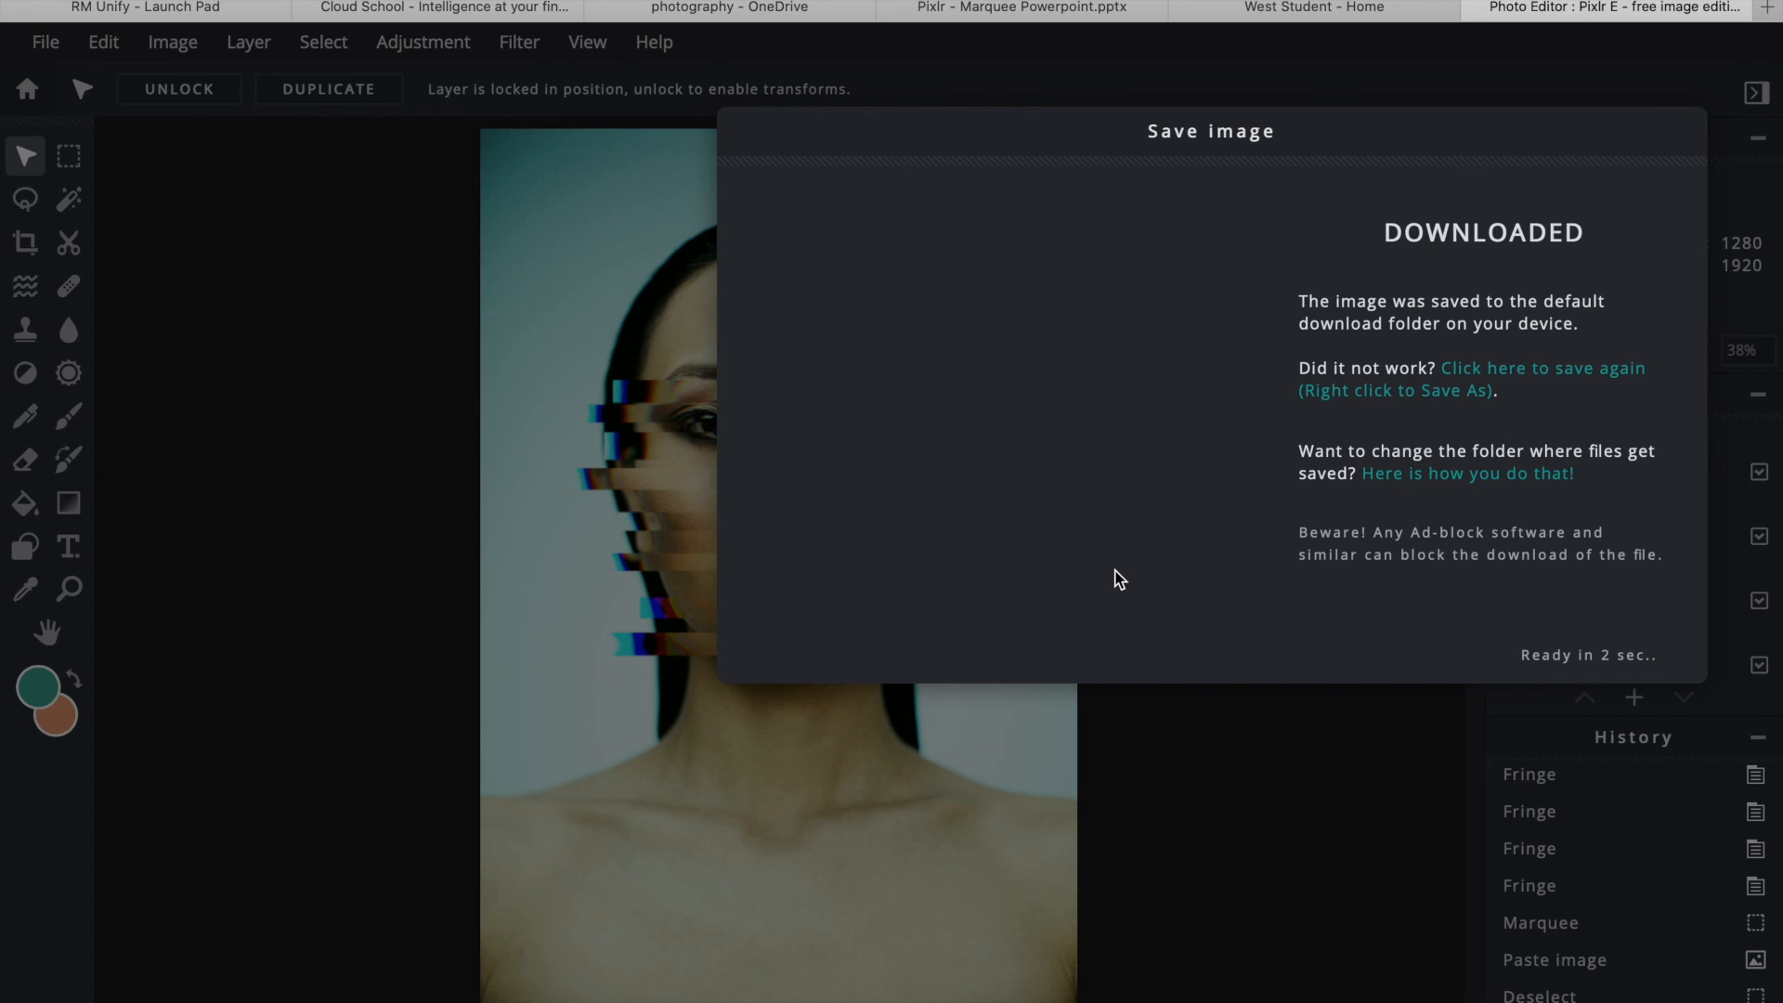
{"action": "left_click", "coordinate": [1599, 652]}
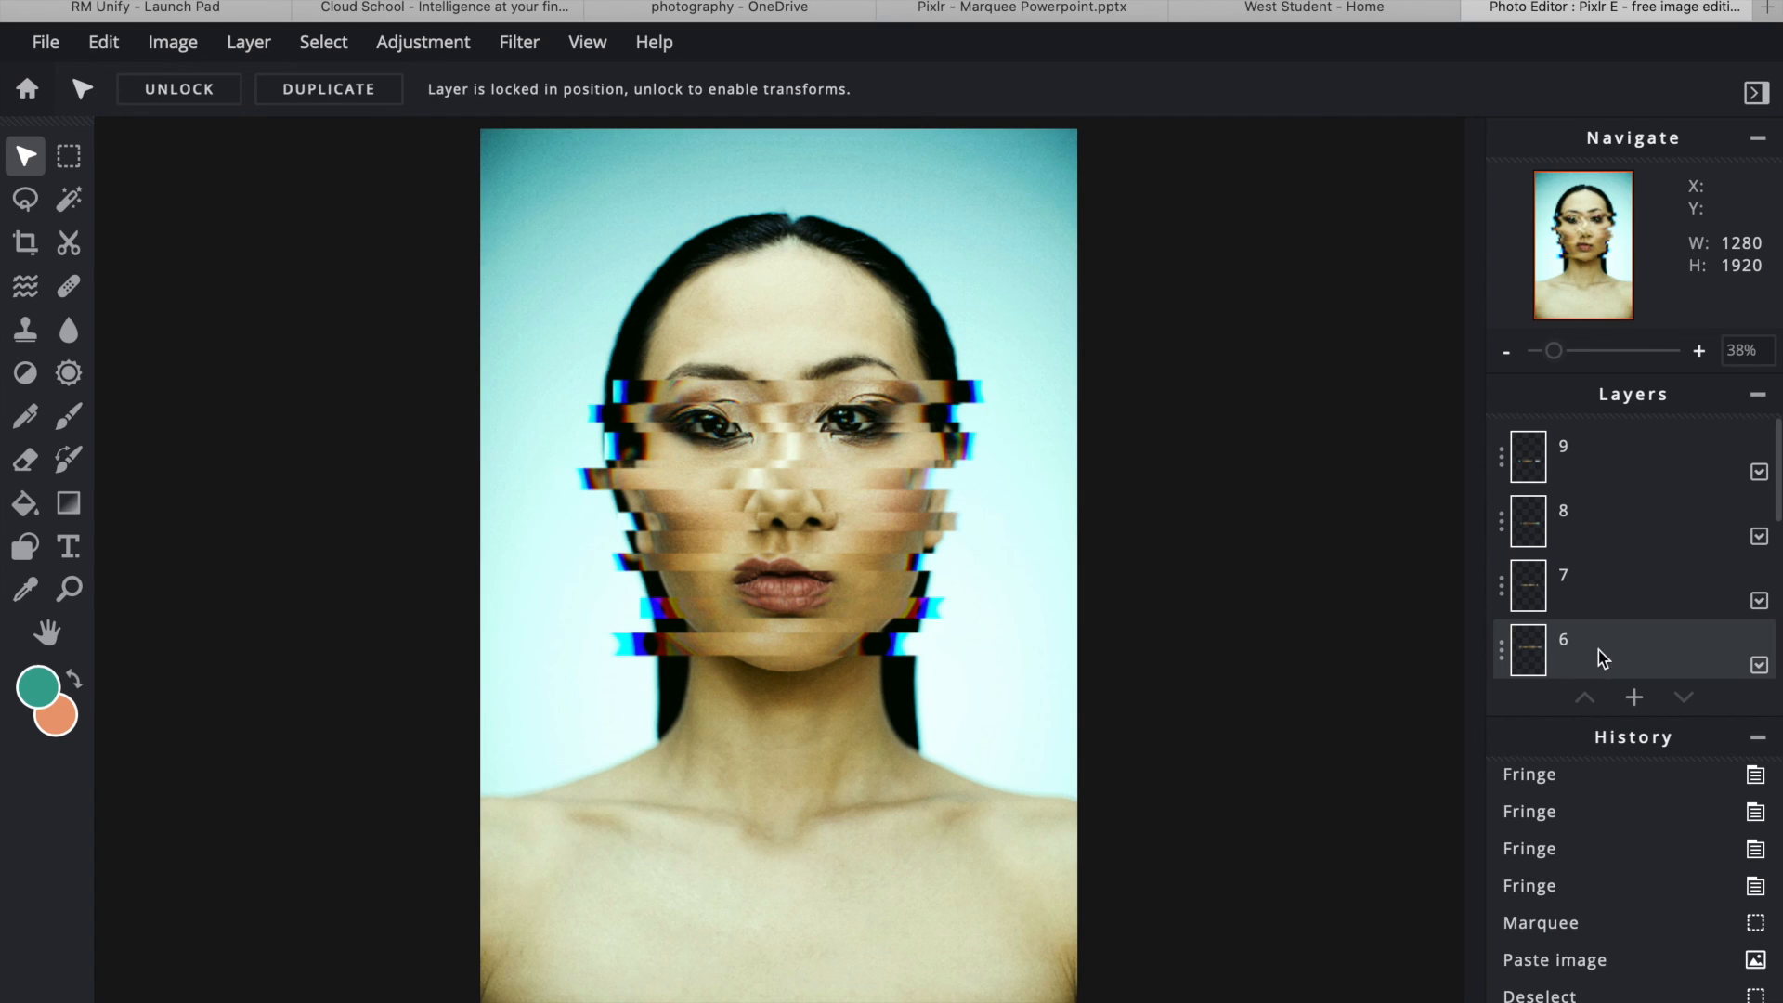
{"action": "mouse_move", "coordinate": [1300, 5]}
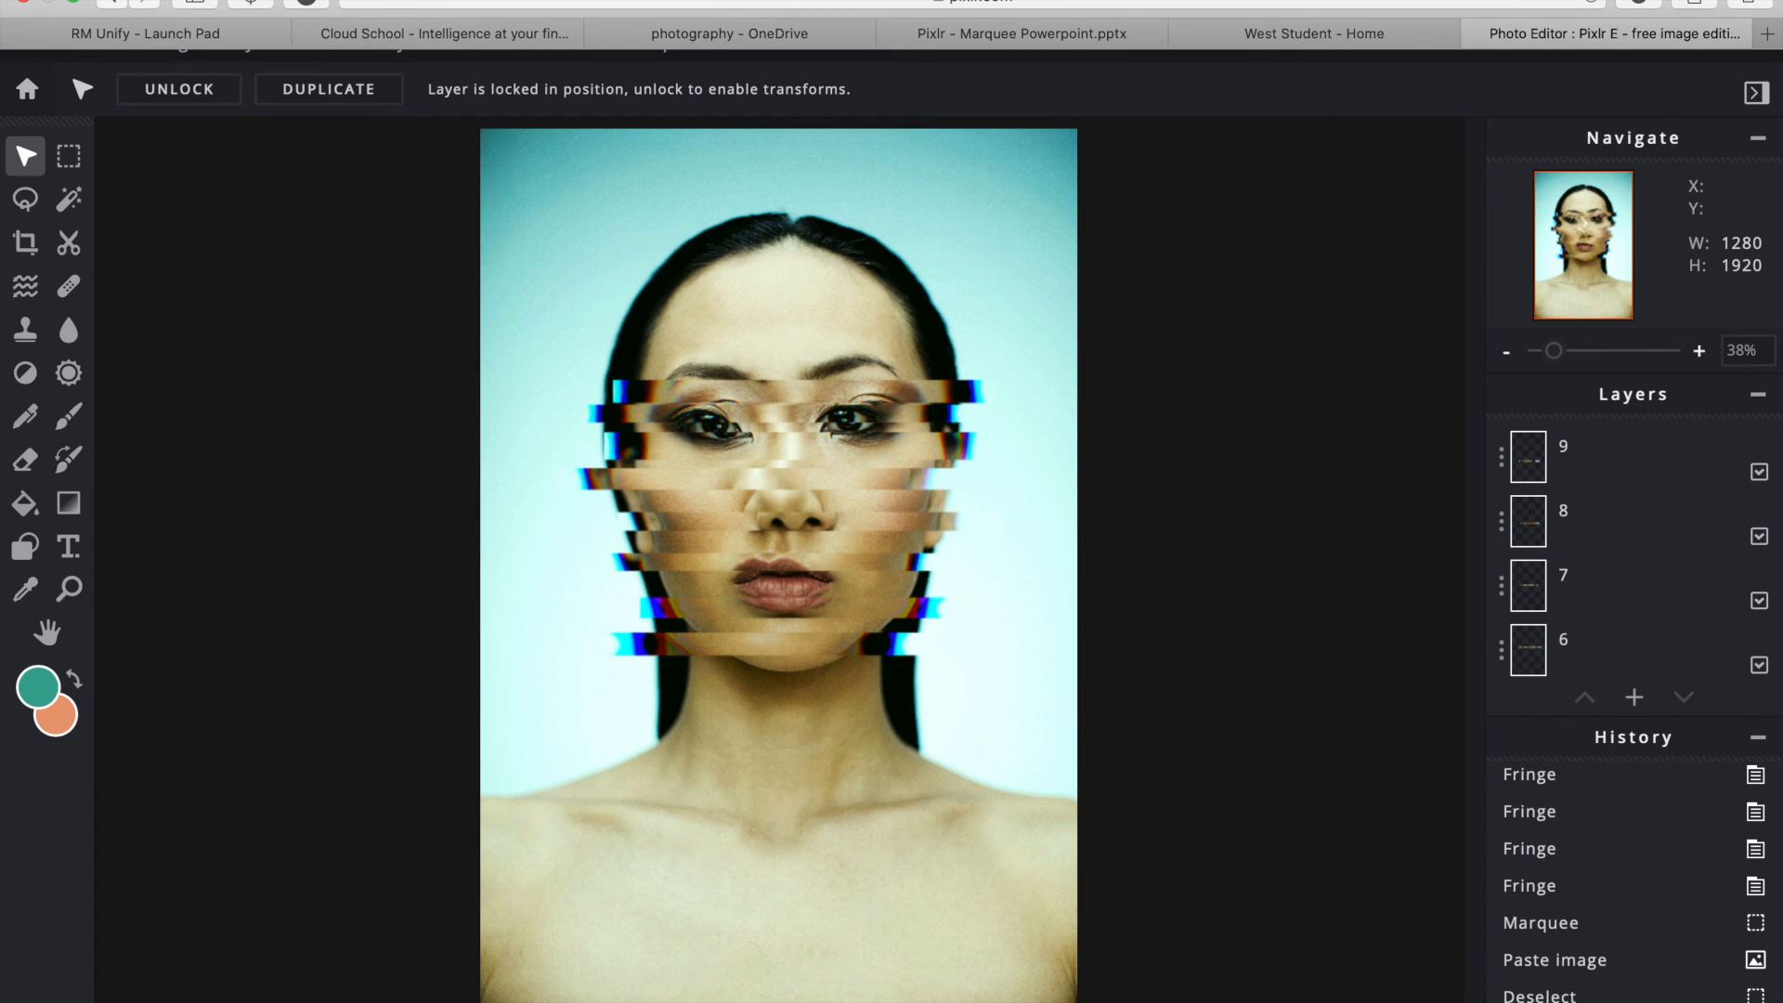